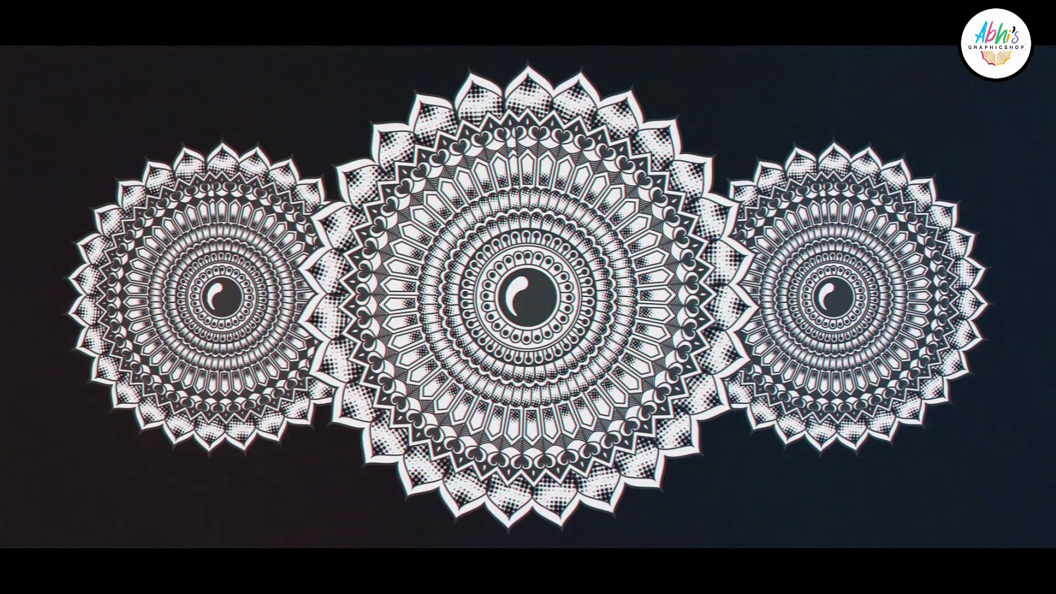
# Step: Name the new 6.0 × 4.0 inch document 'Mandala Art' and create it
pyautogui.write('Art')
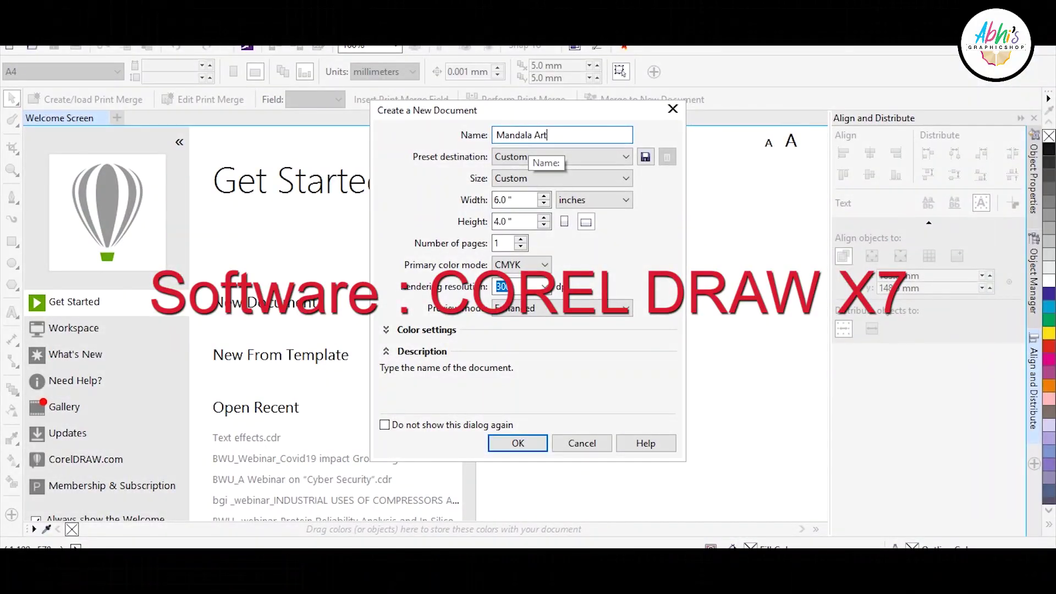
pyautogui.click(511, 444)
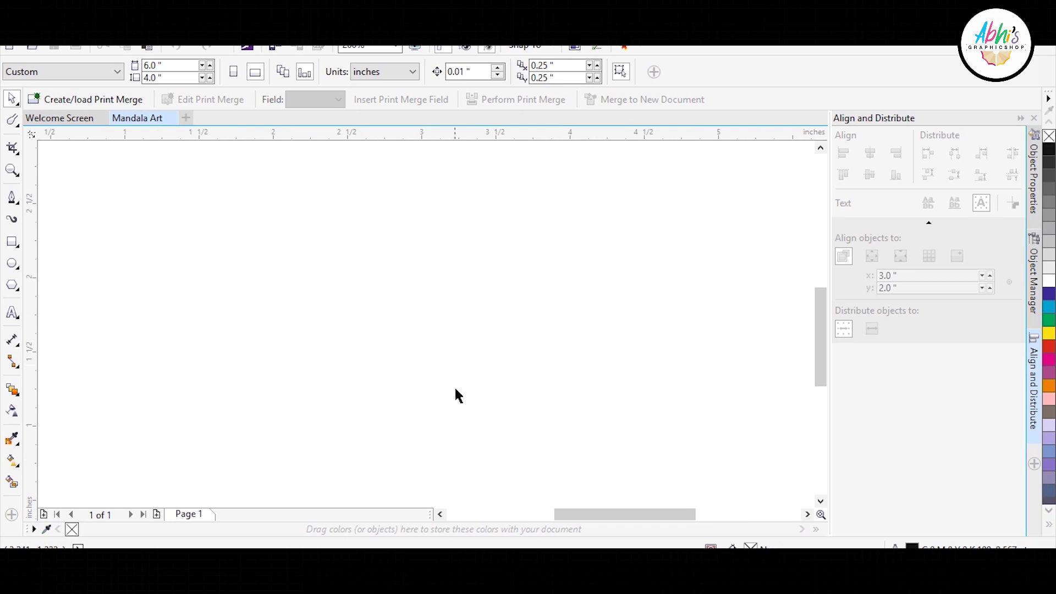
# Step: Draw a circle, with a small circle copy at its top and a tiny circle lower down
pyautogui.click(13, 263)
pyautogui.moveTo(366, 247); pyautogui.dragTo(446, 339)
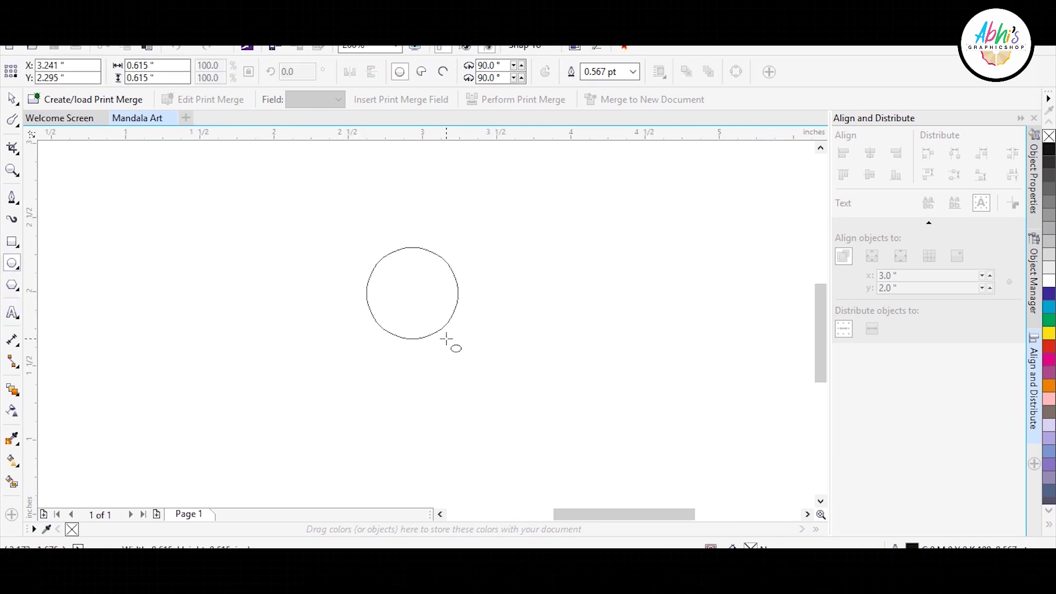
pyautogui.scroll(1, 372, 204)
pyautogui.moveTo(547, 284); pyautogui.dragTo(481, 337)
pyautogui.moveTo(451, 381); pyautogui.dragTo(434, 332)
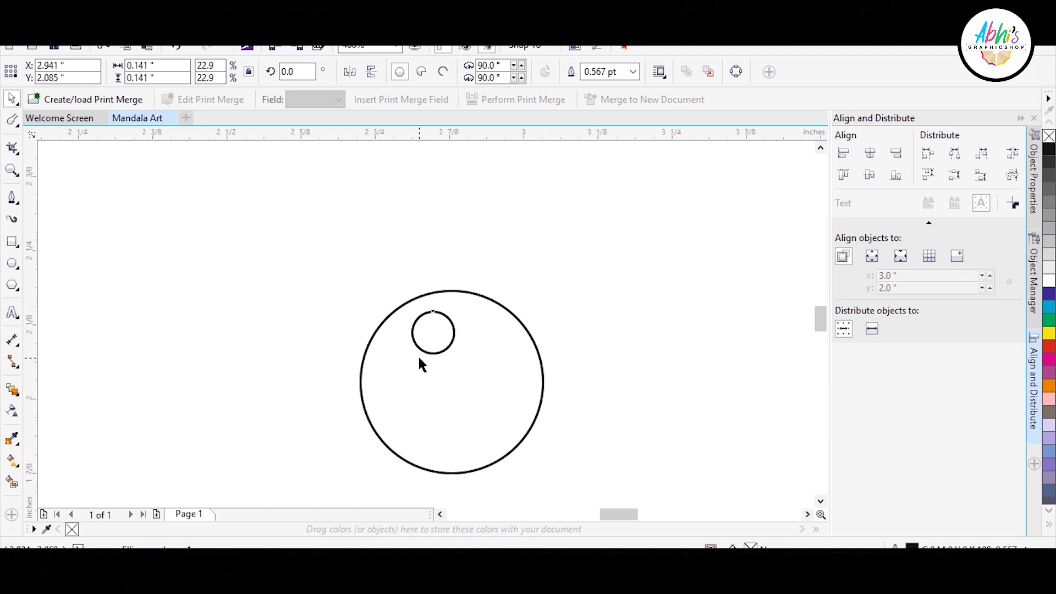
pyautogui.scroll(1, 435, 448)
pyautogui.moveTo(444, 225); pyautogui.dragTo(418, 406)
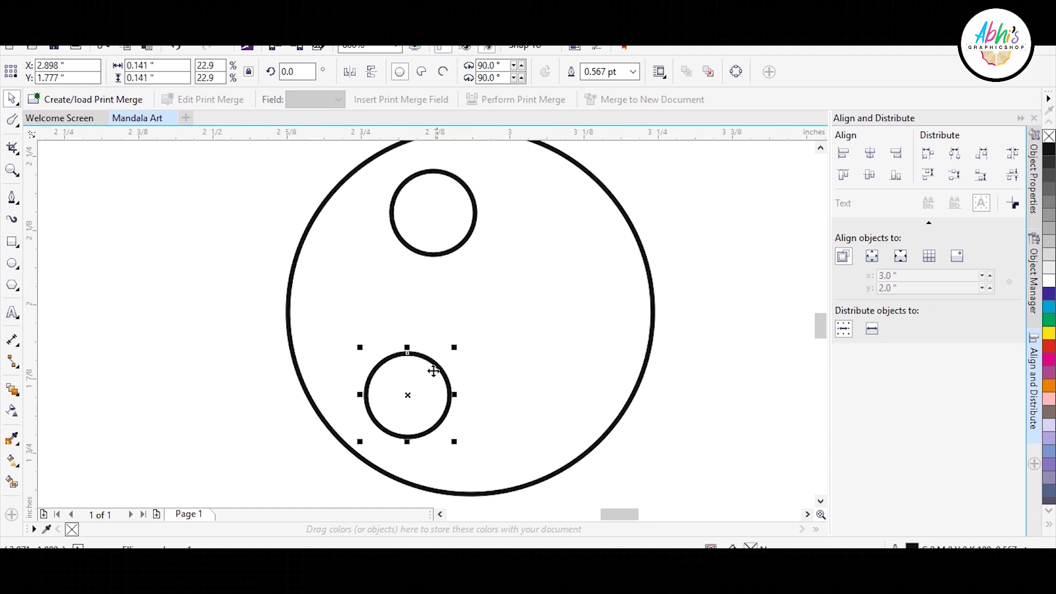
pyautogui.moveTo(437, 348); pyautogui.dragTo(381, 421)
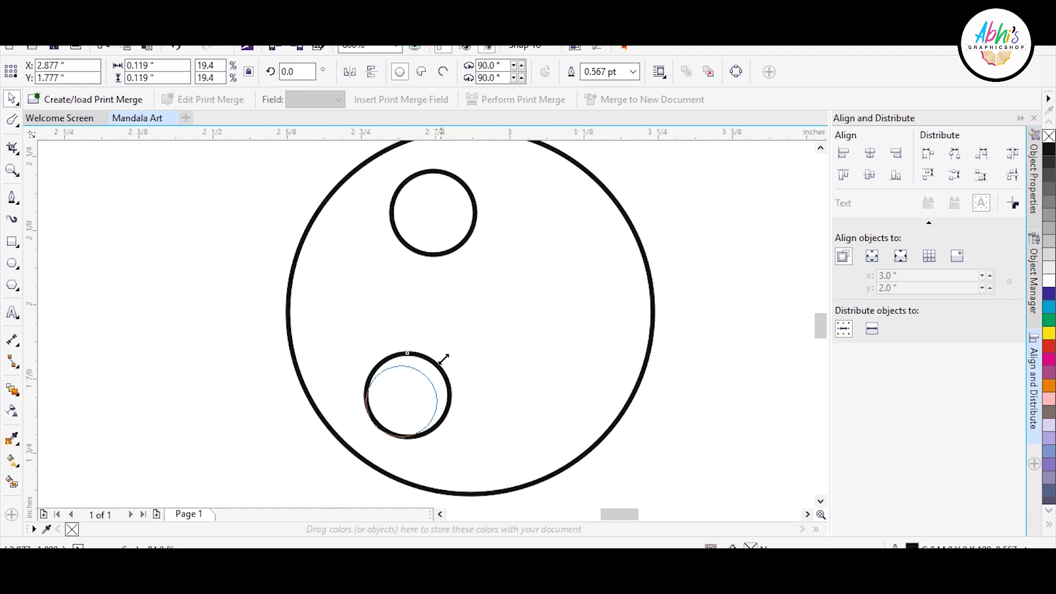
# Step: Blend the small top circle into the tiny circle to form a teardrop
pyautogui.click(12, 389)
pyautogui.moveTo(407, 251); pyautogui.dragTo(369, 432)
pyautogui.click(13, 394)
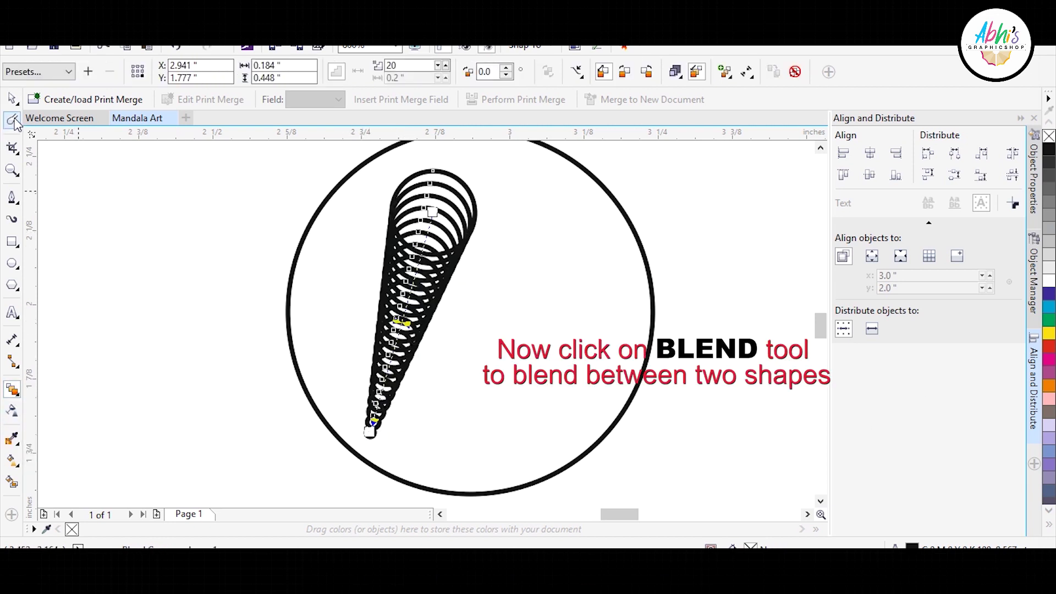
pyautogui.click(13, 98)
# Step: Fill the blend white with no outline, and fill the outer circle black
pyautogui.click(1047, 275)
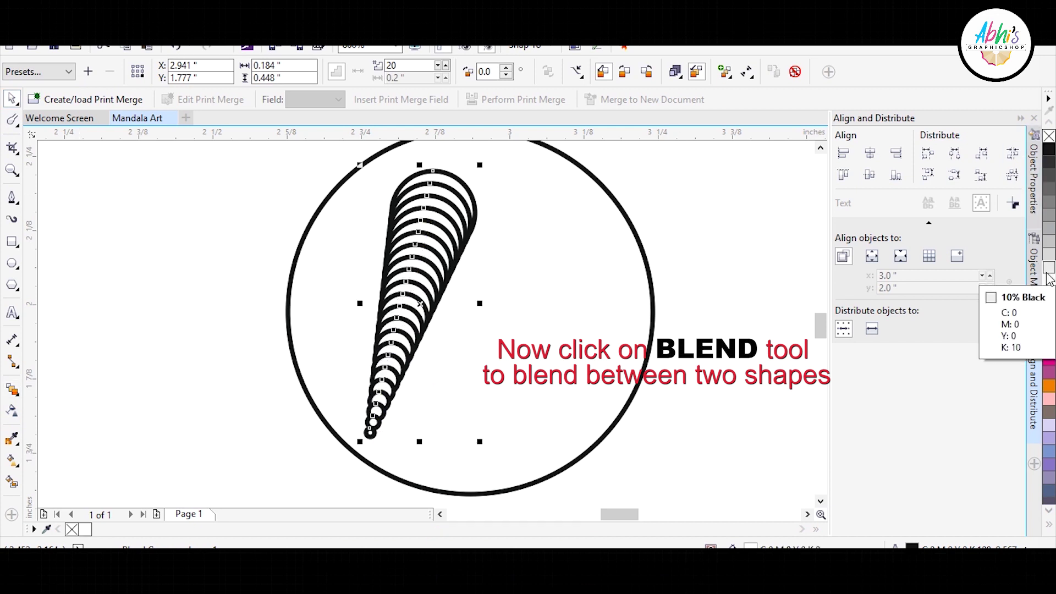
pyautogui.rightClick(1048, 136)
pyautogui.click(366, 165)
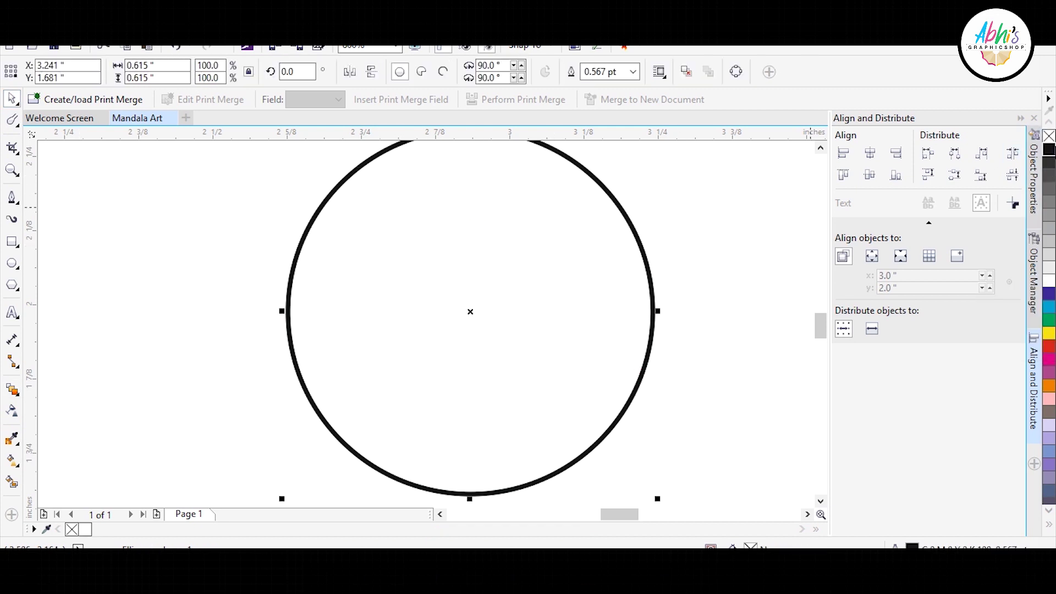
pyautogui.click(1049, 149)
pyautogui.click(415, 250)
pyautogui.click(550, 217)
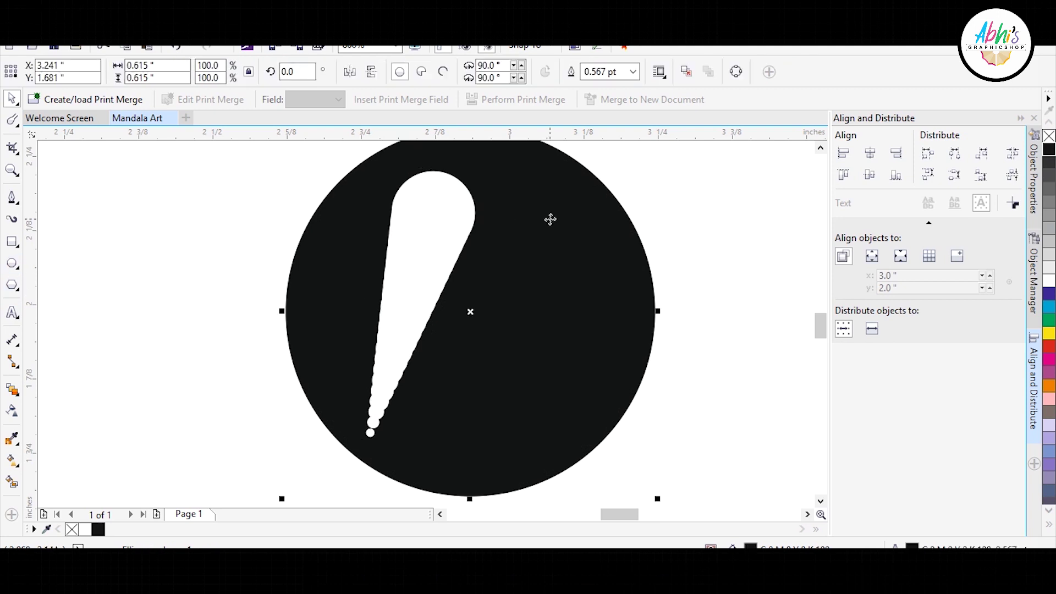
pyautogui.scroll(-2, 569, 244)
# Step: Make a smaller circle copy and reshape it into an open arc beside the teardrop
pyautogui.moveTo(611, 188)
pyautogui.mouseDown()
pyautogui.moveTo(601, 210)
pyautogui.moveTo(584, 214)
pyautogui.mouseUp()
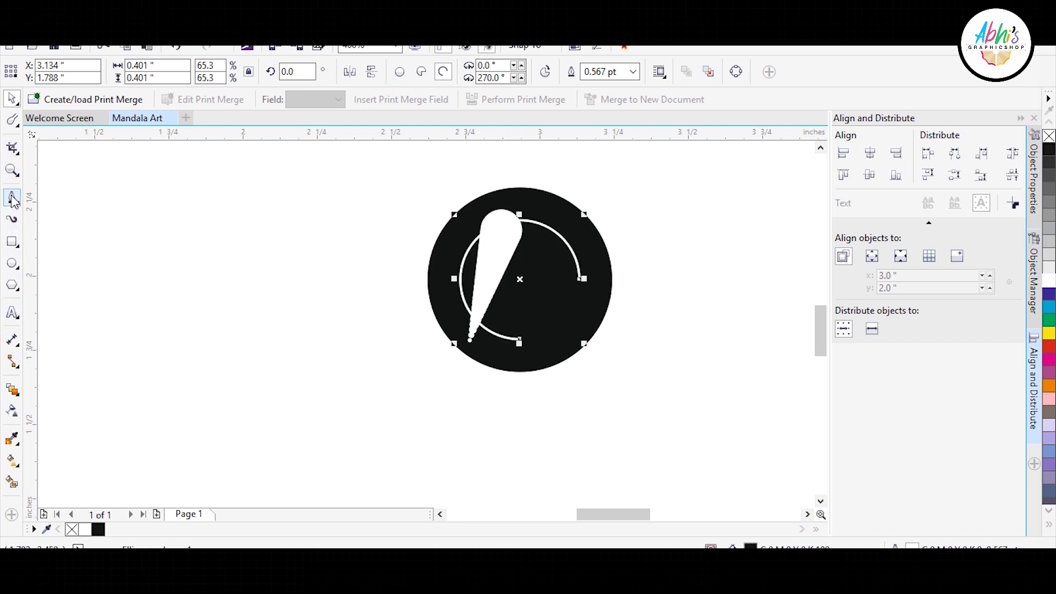
pyautogui.click(13, 120)
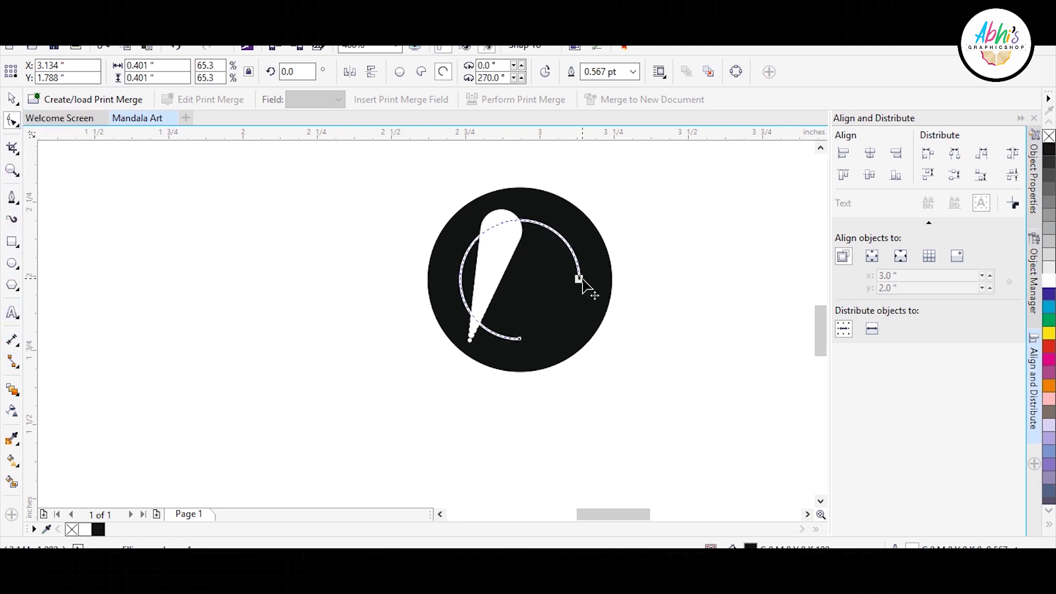
pyautogui.moveTo(579, 279); pyautogui.dragTo(516, 220)
pyautogui.moveTo(520, 339); pyautogui.dragTo(482, 324)
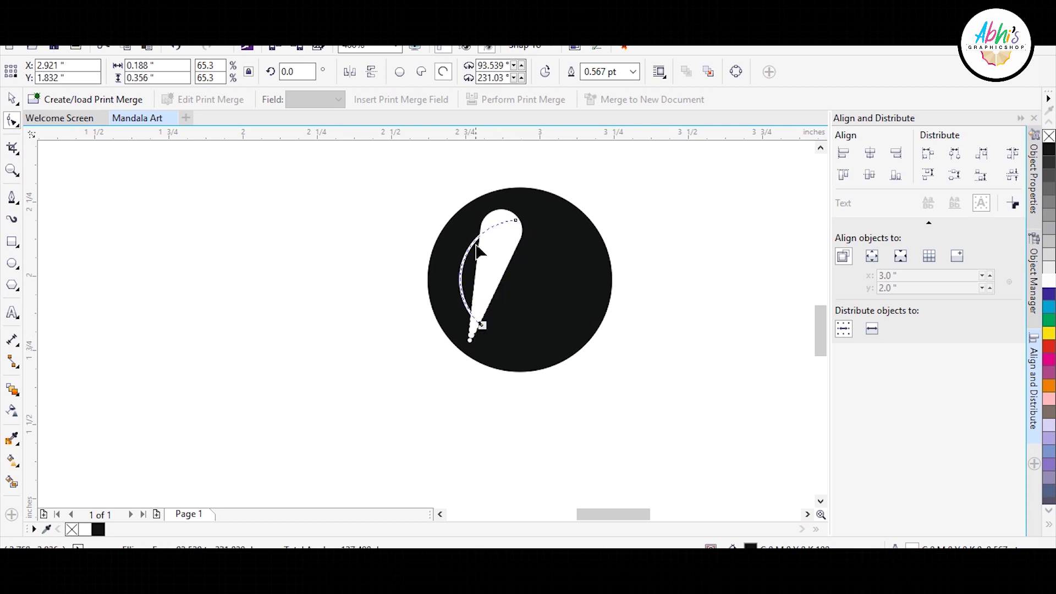
pyautogui.click(11, 98)
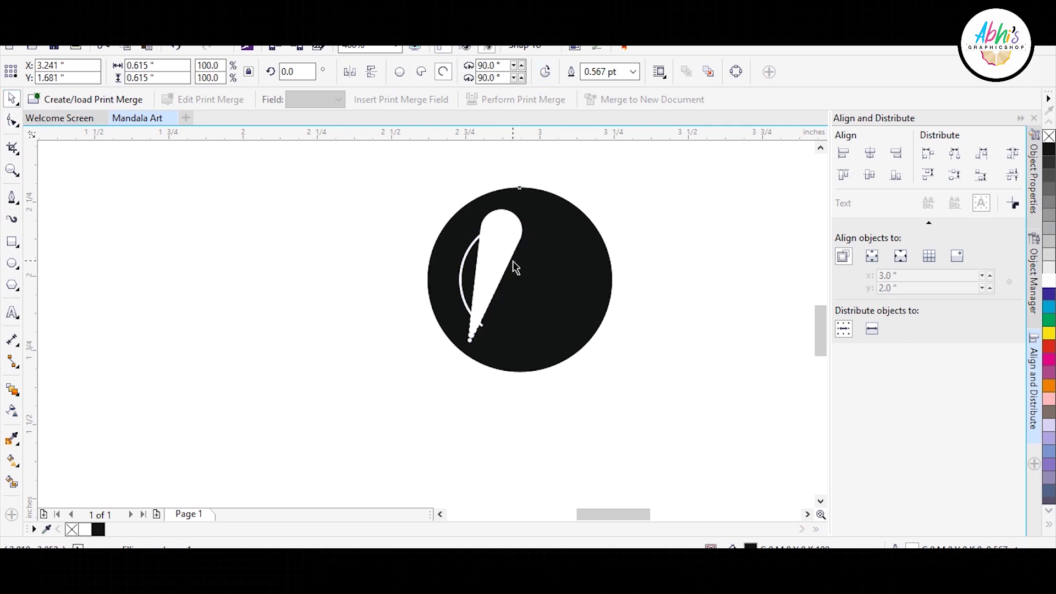
# Step: Set the teardrop blend to 999 steps and attach it to the arc as a new path
pyautogui.click(502, 254)
pyautogui.press('Return')
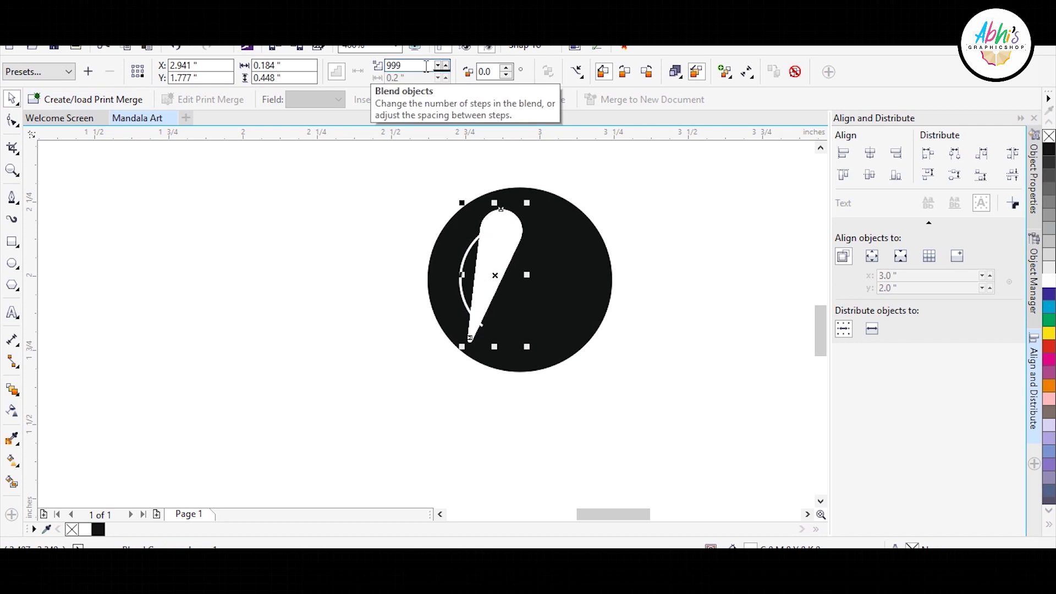
pyautogui.click(576, 71)
pyautogui.click(594, 87)
pyautogui.click(470, 250)
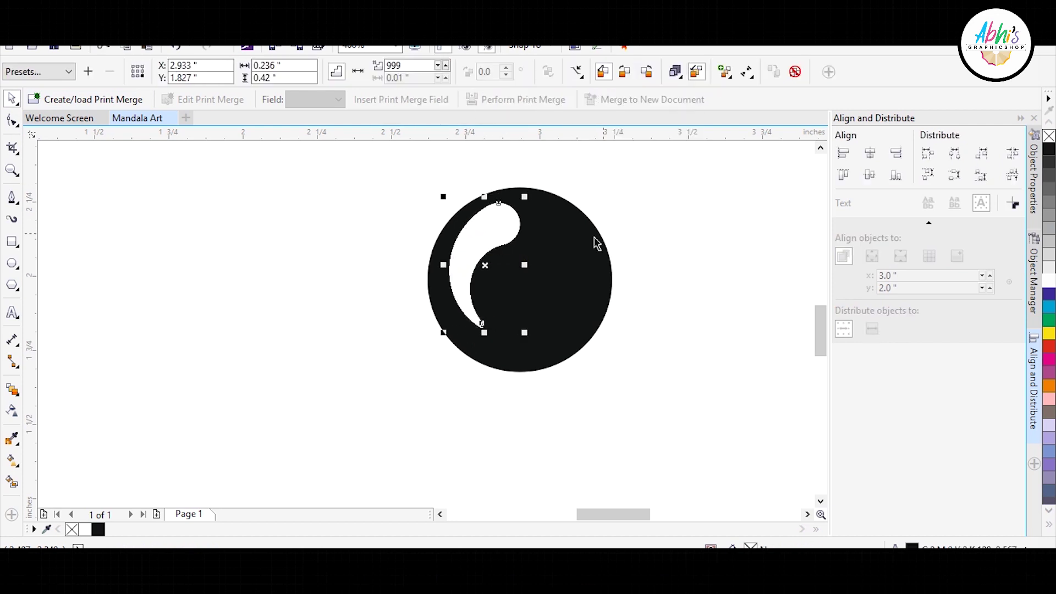
pyautogui.press('Escape')
# Step: Nudge the curved white comma slightly up and left
pyautogui.scroll(2, 512, 295)
pyautogui.click(491, 225)
pyautogui.moveTo(492, 226); pyautogui.dragTo(490, 218)
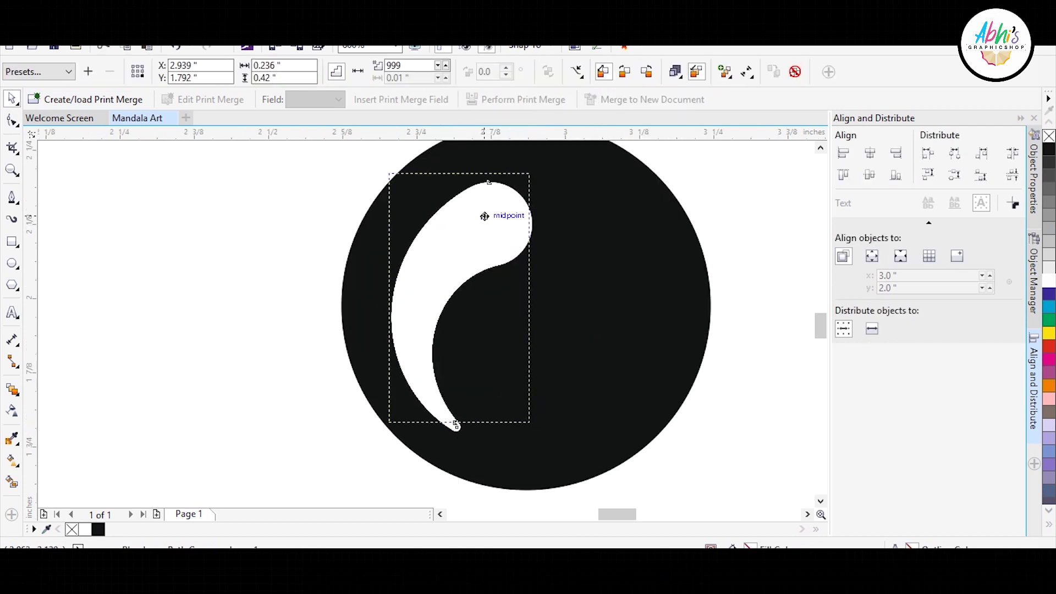
pyautogui.press('Escape')
pyautogui.scroll(-2, 406, 418)
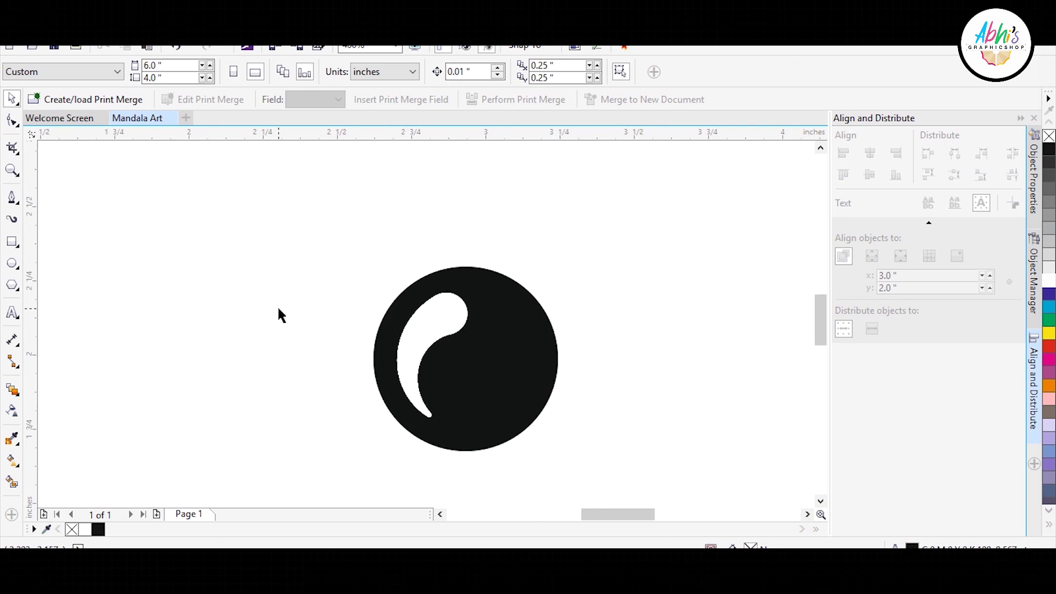
# Step: Make a larger copy of the black circle, fill it white, and send it to back
pyautogui.click(502, 342)
pyautogui.moveTo(560, 259); pyautogui.dragTo(574, 248)
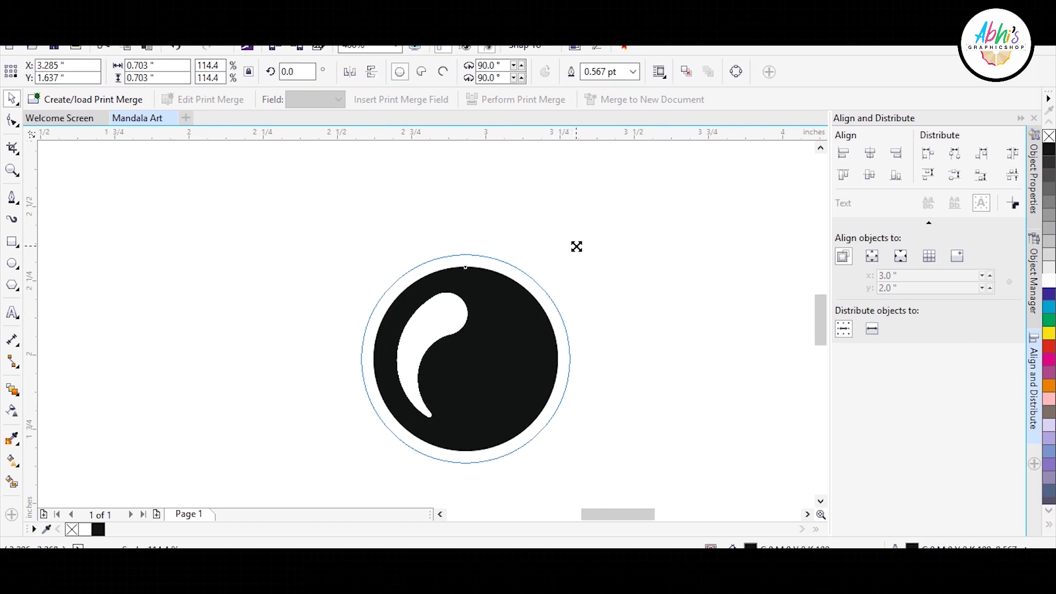
pyautogui.click(1049, 293)
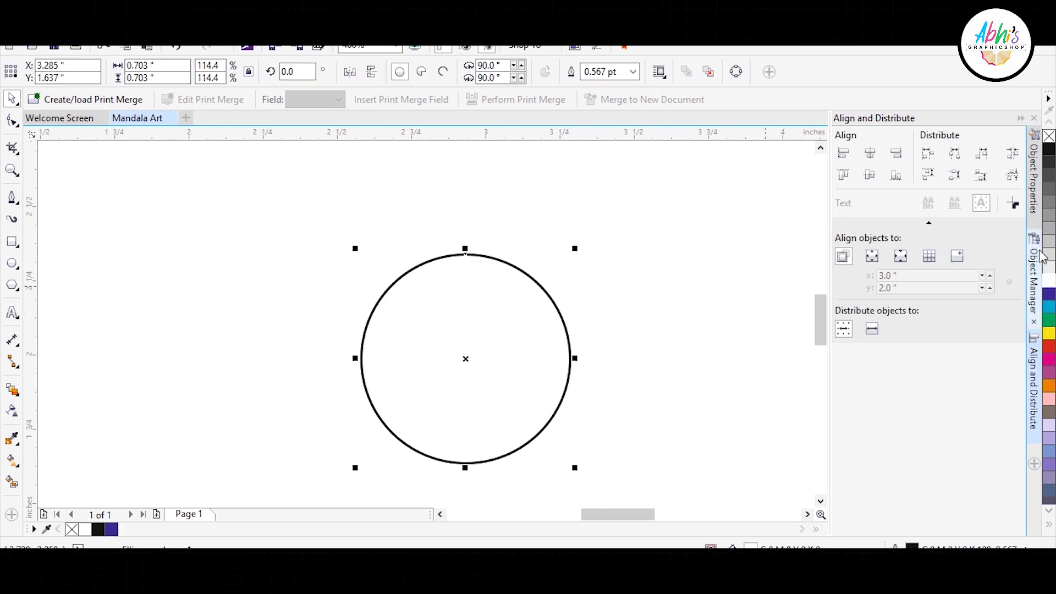
pyautogui.hotkey('shift', 'pagedown')
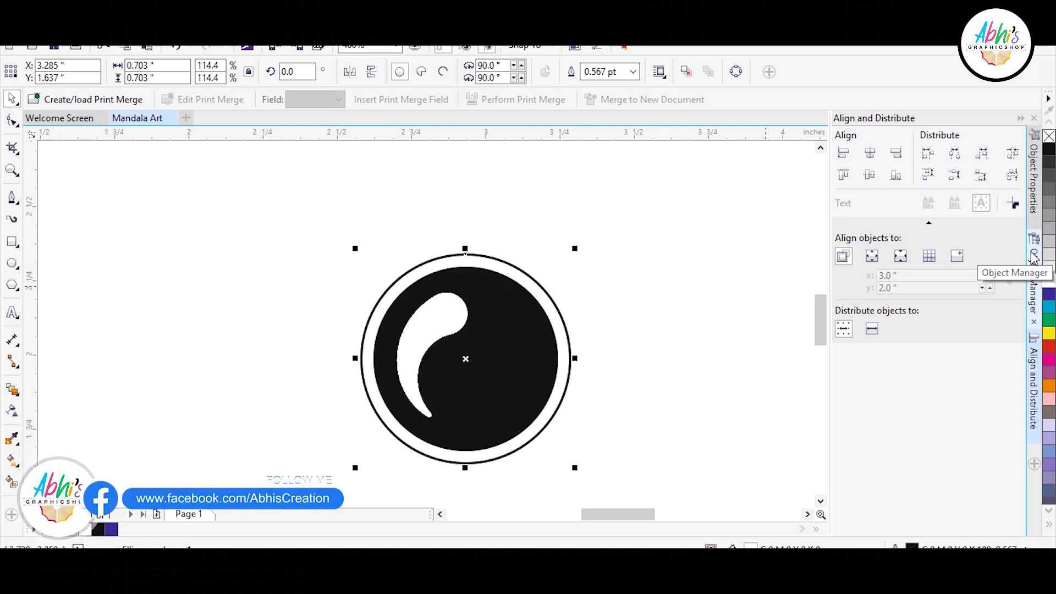
pyautogui.scroll(2, 470, 254)
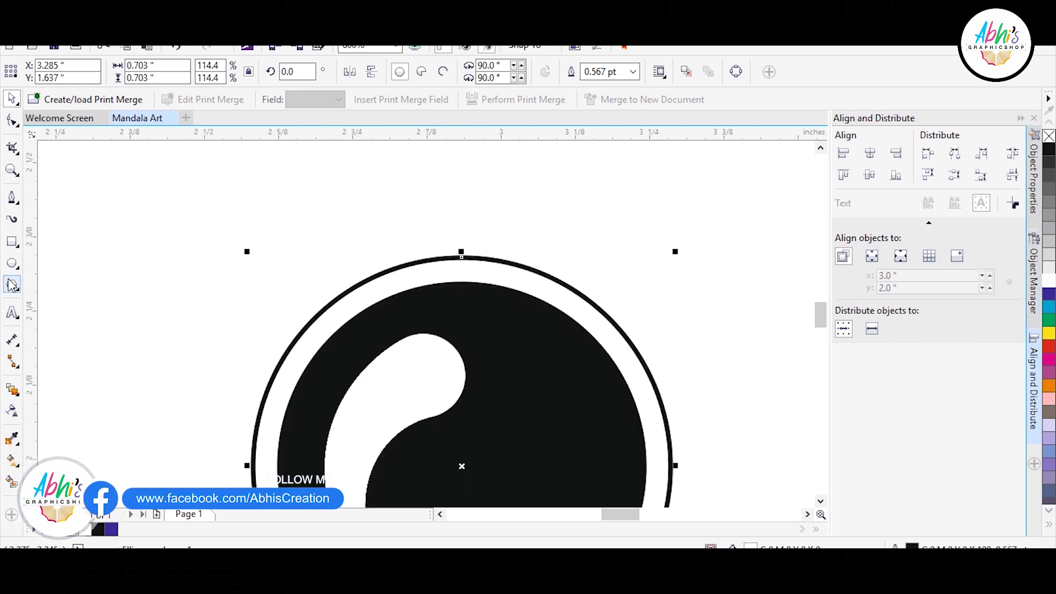
# Step: Draw a narrow rectangle centred above the circle and fully round its top corners
pyautogui.click(12, 242)
pyautogui.moveTo(436, 168); pyautogui.dragTo(504, 279)
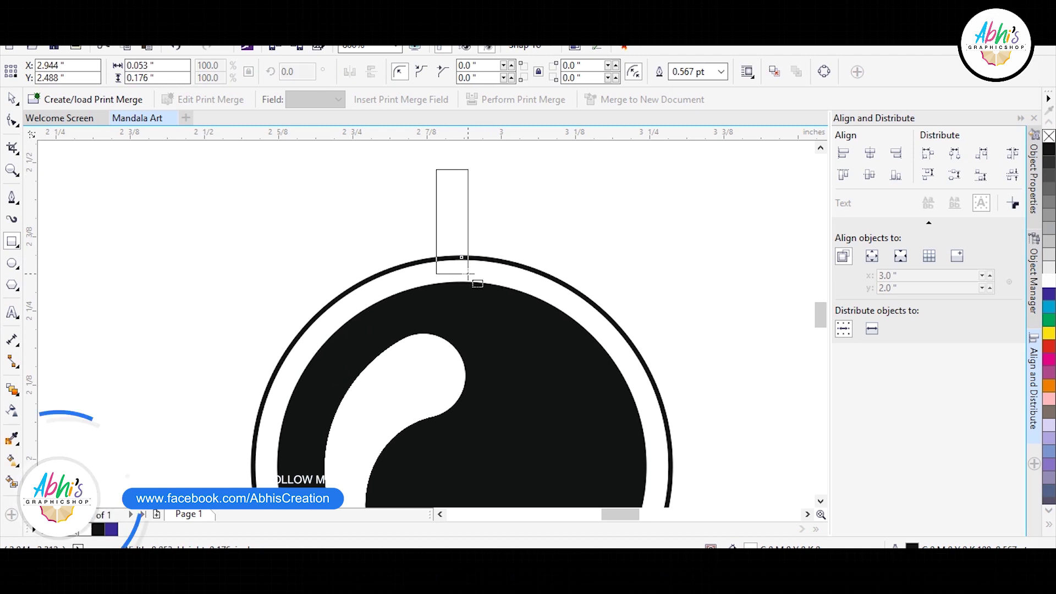
pyautogui.keyDown('shift'); pyautogui.click(552, 283); pyautogui.keyUp('shift')
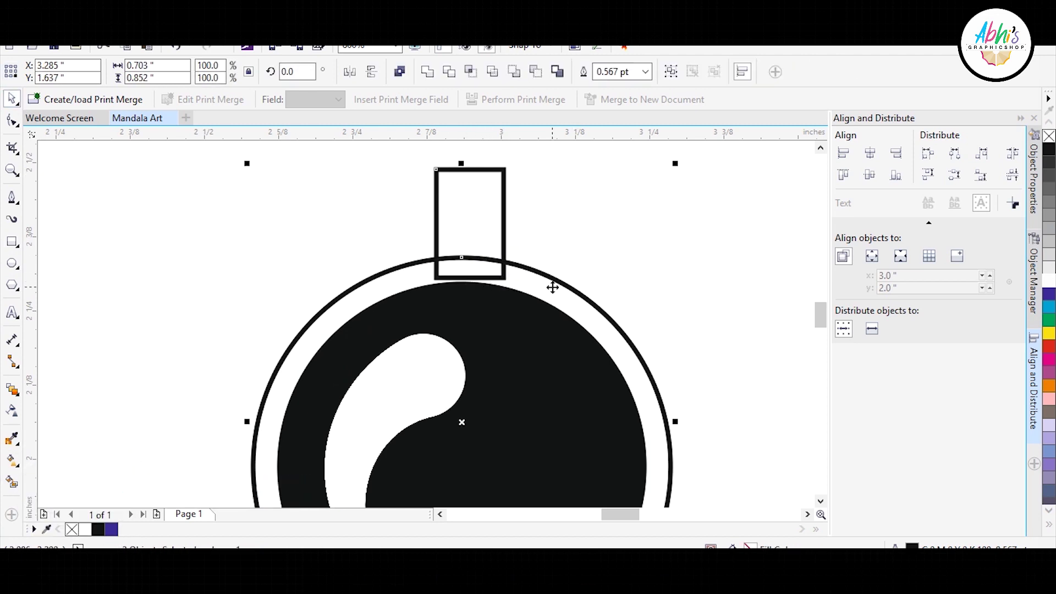
pyautogui.press('c')
pyautogui.click(495, 220)
pyautogui.press('F10')
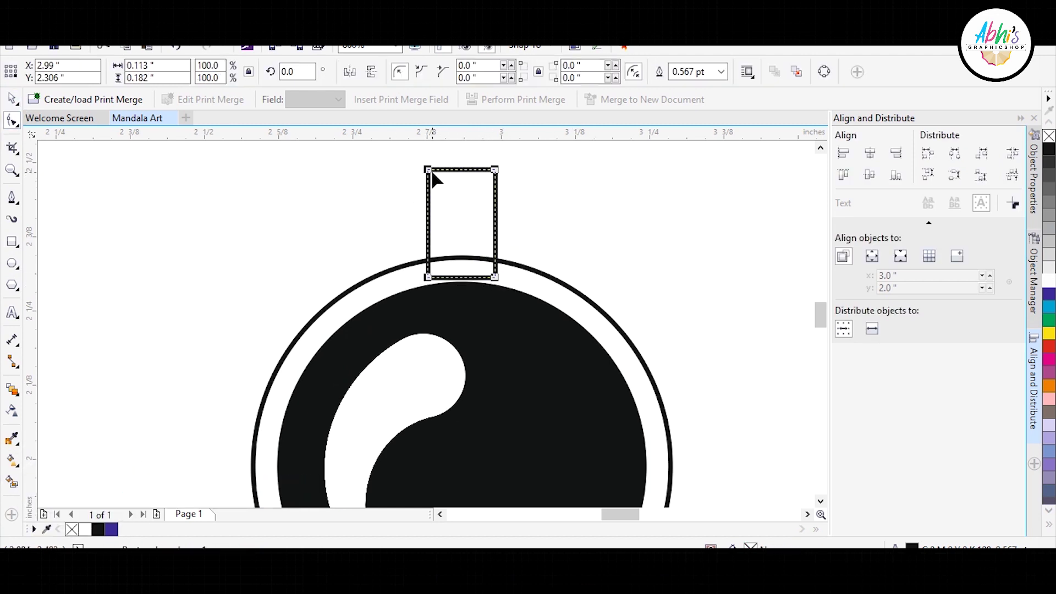
pyautogui.moveTo(432, 175); pyautogui.dragTo(497, 170)
pyautogui.moveTo(430, 176); pyautogui.dragTo(473, 333)
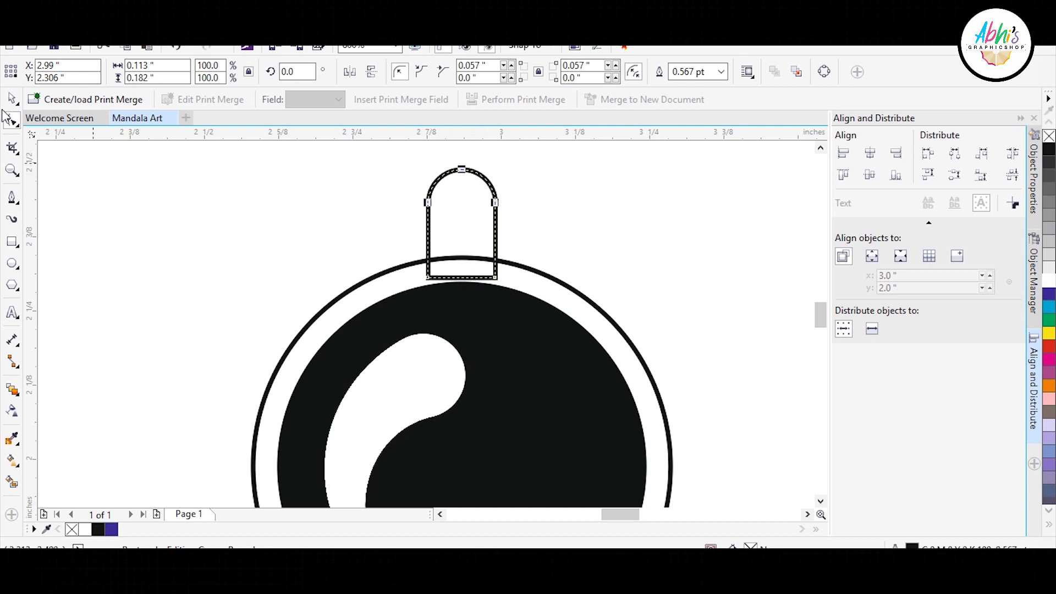
pyautogui.press('space')
pyautogui.click(307, 196)
pyautogui.scroll(1, 473, 176)
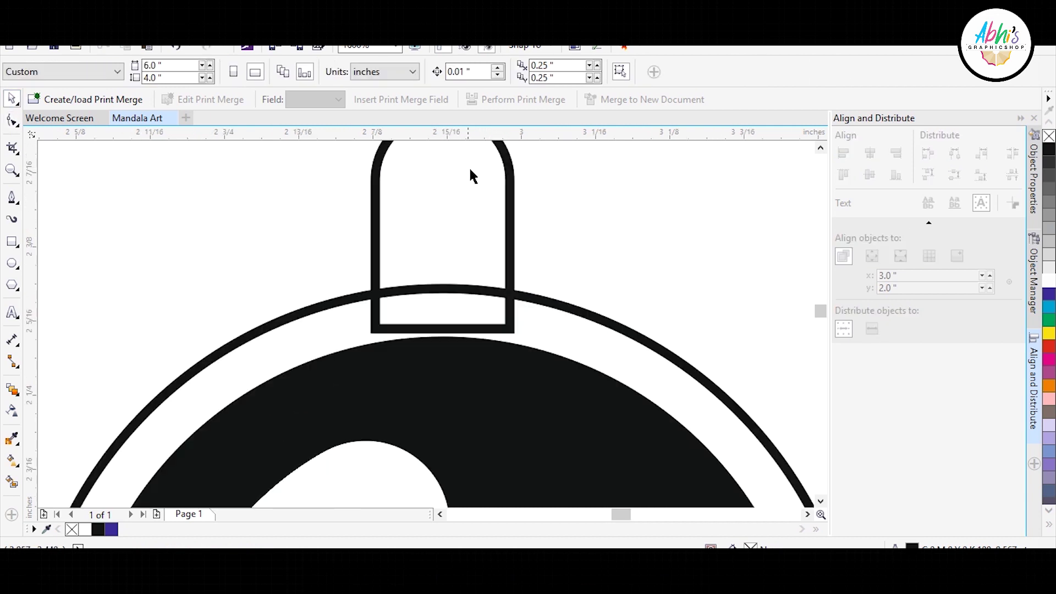
# Step: Add a small black, outline-free circle centred inside the rounded cap
pyautogui.click(12, 264)
pyautogui.moveTo(385, 224); pyautogui.dragTo(467, 308)
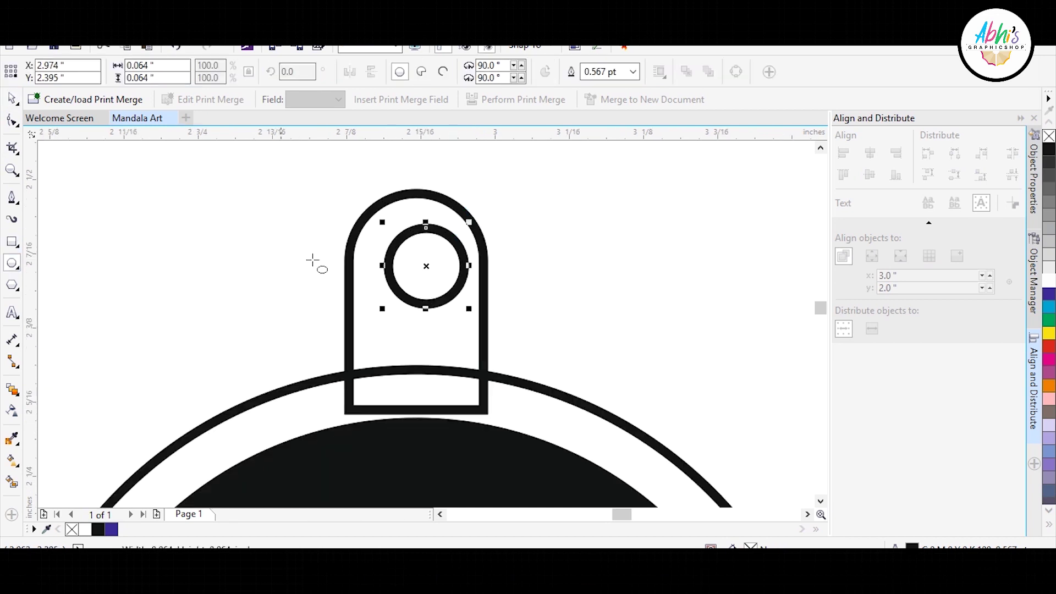
pyautogui.press('space')
pyautogui.keyDown('shift'); pyautogui.click(395, 325); pyautogui.keyUp('shift')
pyautogui.press('c')
pyautogui.click(444, 261)
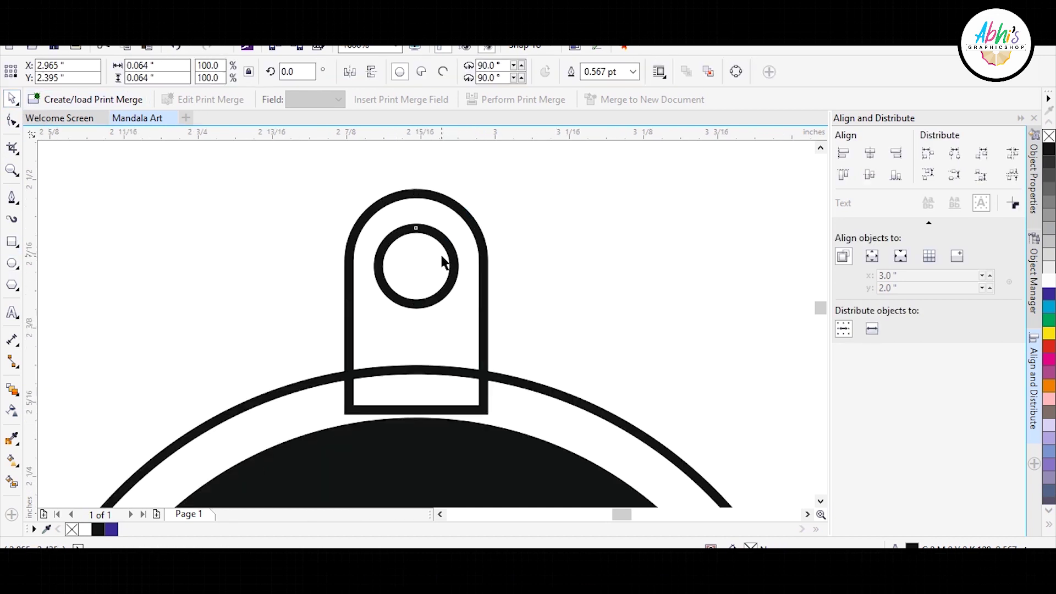
pyautogui.click(1049, 148)
pyautogui.rightClick(1049, 136)
pyautogui.click(616, 208)
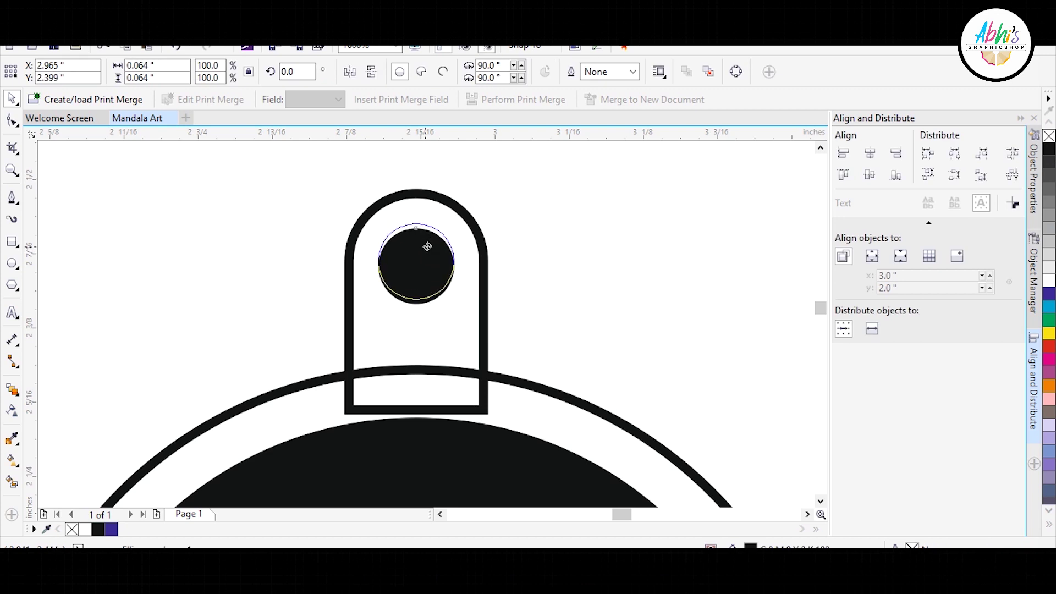
pyautogui.moveTo(427, 255); pyautogui.dragTo(427, 250)
pyautogui.click(589, 226)
# Step: Fill the arch shape white and send it behind the ring
pyautogui.click(484, 286)
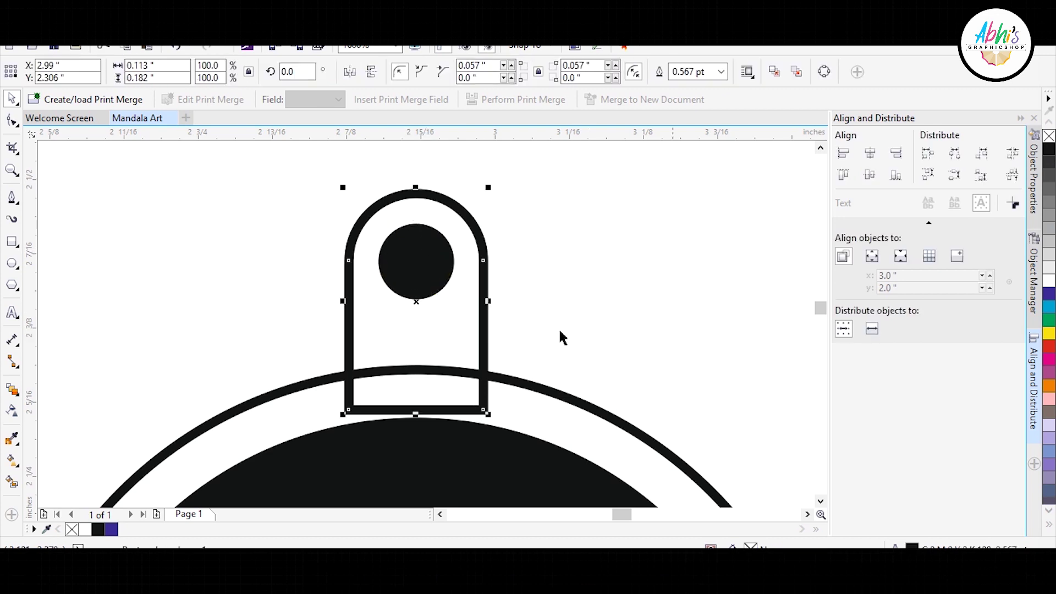
pyautogui.click(1049, 282)
pyautogui.rightClick(1049, 136)
pyautogui.hotkey('ctrl', 'z')
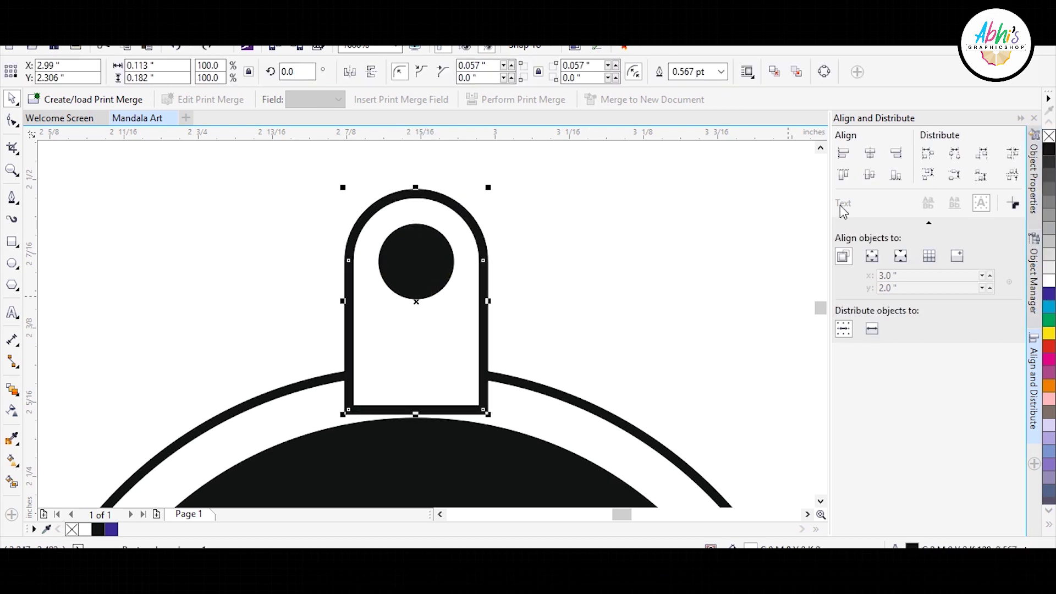
pyautogui.hotkey('shift', 'pagedown')
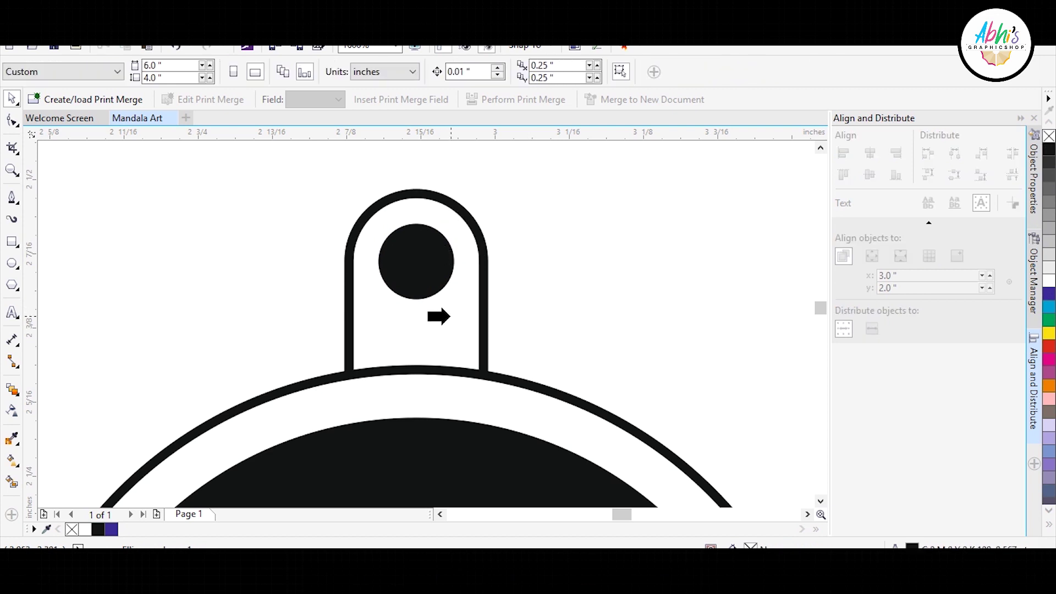
pyautogui.click(582, 247)
pyautogui.scroll(-2, 374, 228)
pyautogui.scroll(2, 394, 264)
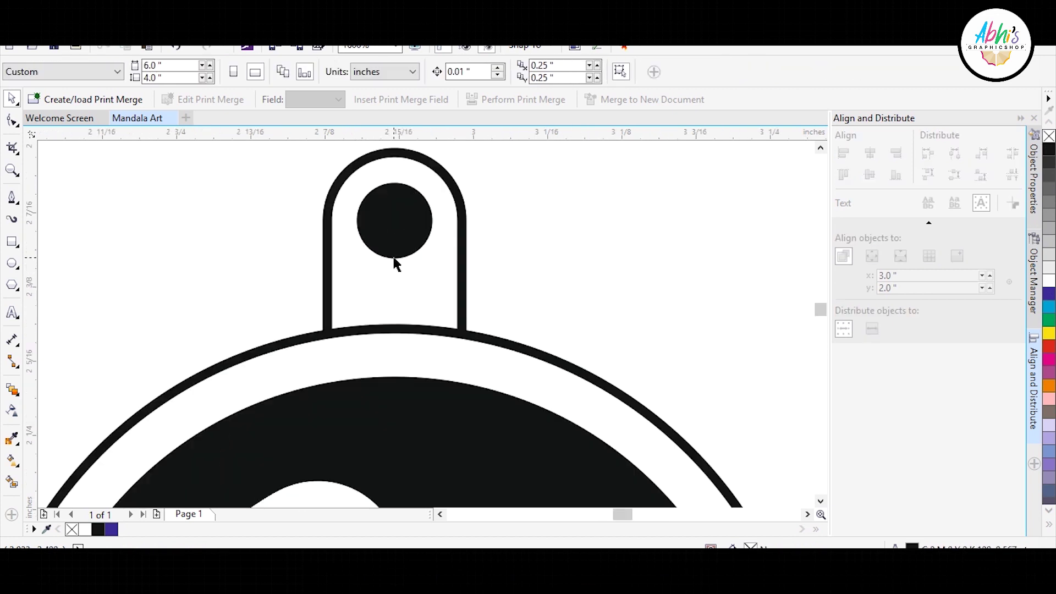
pyautogui.scroll(-2, 396, 264)
pyautogui.click(393, 238)
pyautogui.scroll(-2, 394, 238)
# Step: Place horizontal and vertical guides through the central circle's centre
pyautogui.click(435, 281)
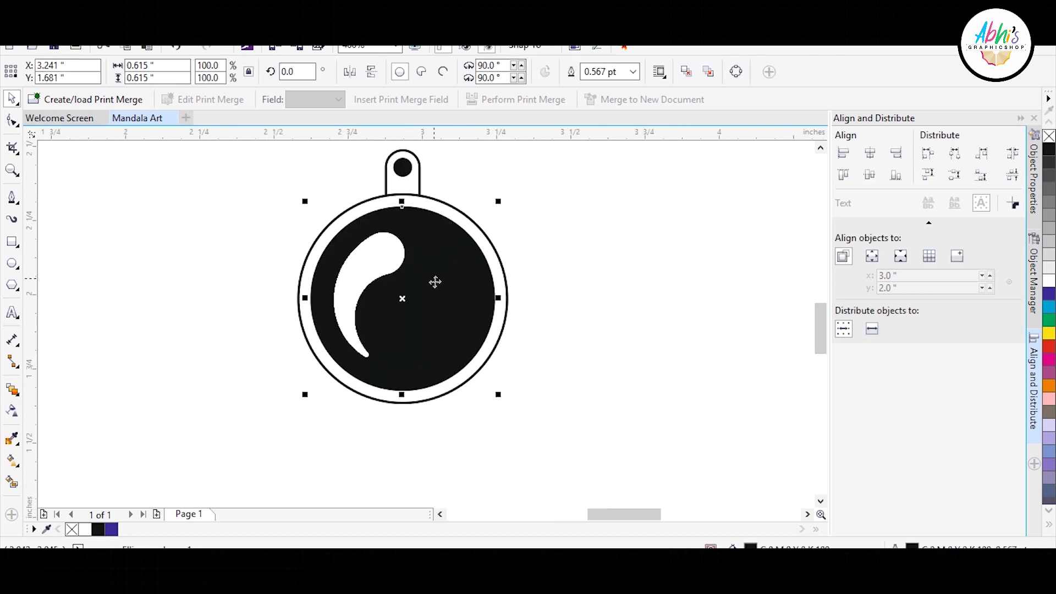
pyautogui.moveTo(450, 298); pyautogui.dragTo(423, 298)
pyautogui.scroll(3, 401, 332)
pyautogui.scroll(2, 357, 295)
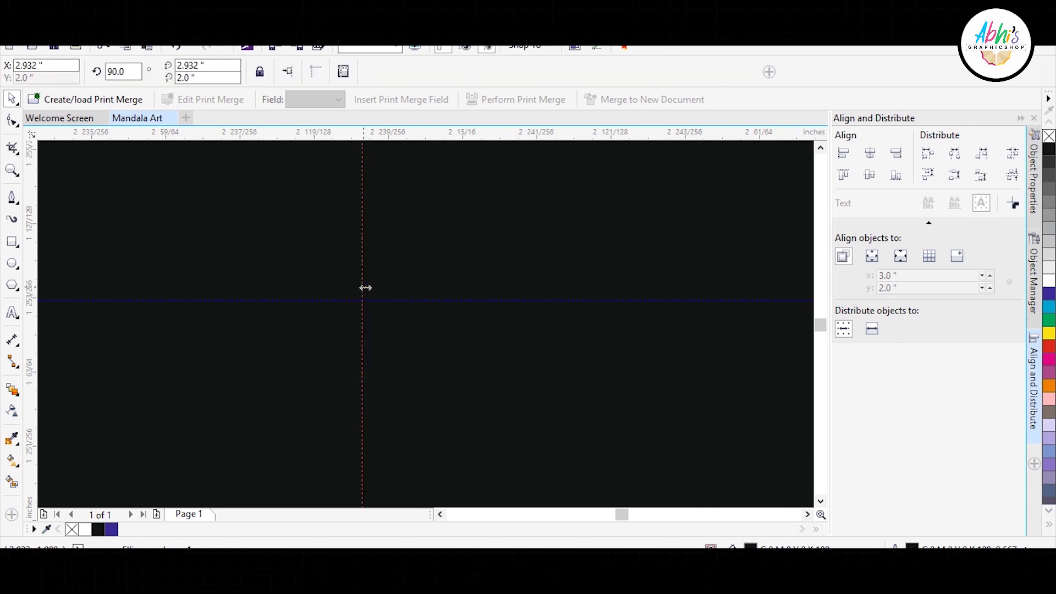
pyautogui.scroll(4, 355, 286)
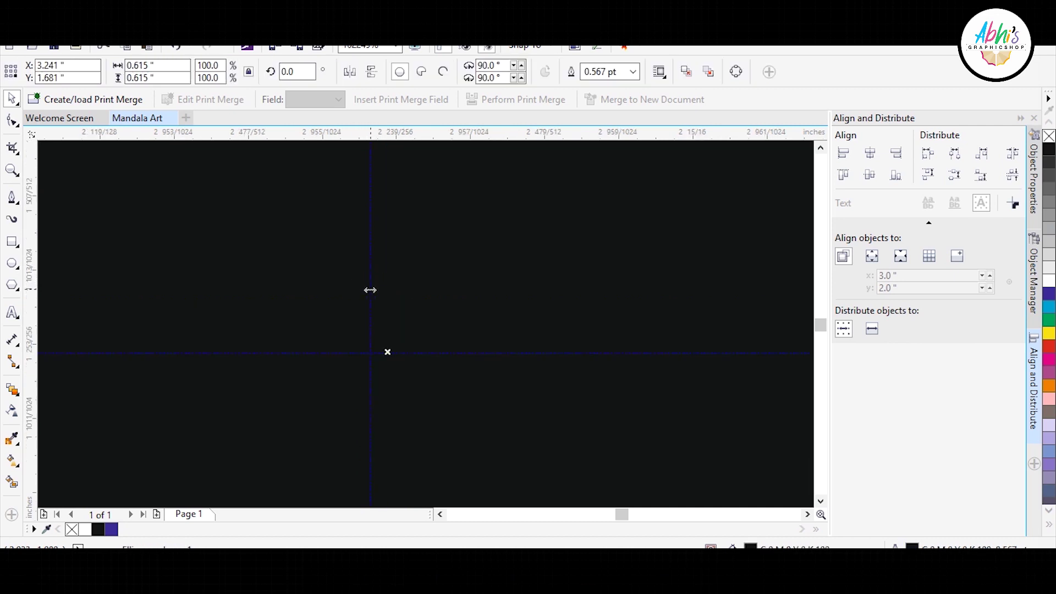
pyautogui.moveTo(369, 290); pyautogui.dragTo(385, 290)
pyautogui.click(407, 298)
pyautogui.click(384, 288)
pyautogui.scroll(-3, 386, 390)
pyautogui.scroll(-5, 379, 380)
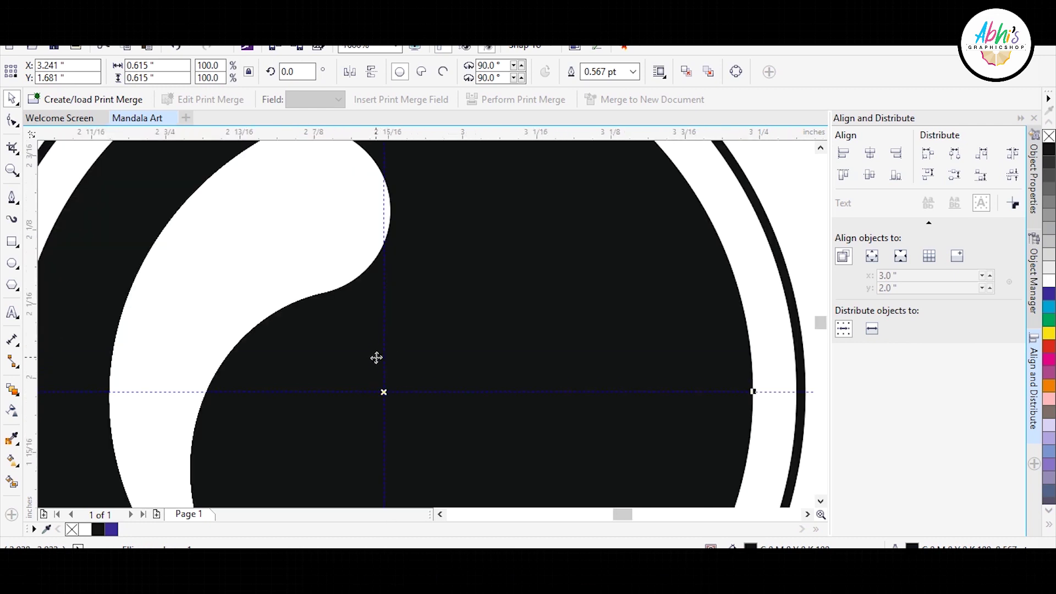
pyautogui.scroll(-3, 376, 358)
# Step: Rotate-copy the arch-and-dot petal about the circle centre and repeat around the ring
pyautogui.click(378, 250)
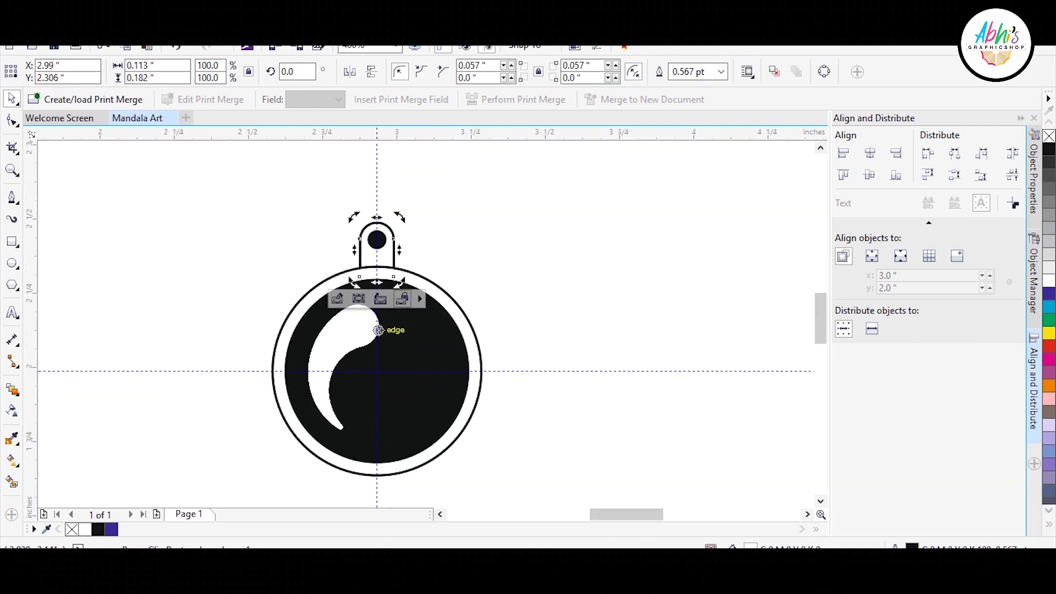
pyautogui.moveTo(378, 330); pyautogui.dragTo(377, 371)
pyautogui.moveTo(399, 217); pyautogui.dragTo(436, 227)
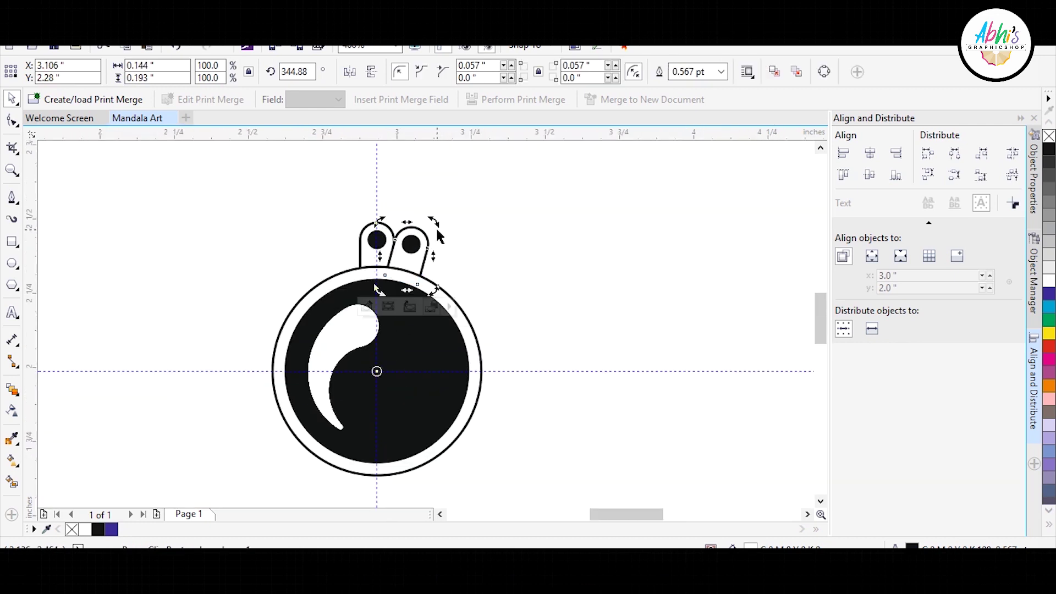
pyautogui.hotkey('ctrl', 'r')
pyautogui.hotkey('ctrl', 'r')
pyautogui.hotkey('ctrl', 'r')
pyautogui.hotkey('ctrl', 'r')
pyautogui.hotkey('ctrl', 'r')
pyautogui.hotkey('ctrl', 'r')
pyautogui.hotkey('ctrl', 'r')
pyautogui.hotkey('ctrl', 'r')
pyautogui.hotkey('ctrl', 'r')
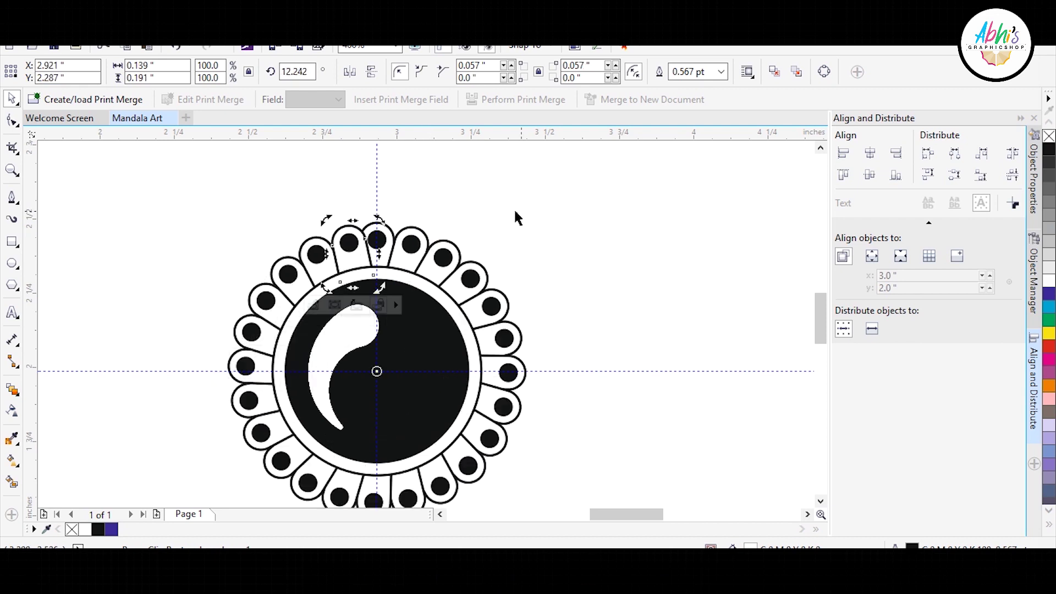
pyautogui.click(514, 209)
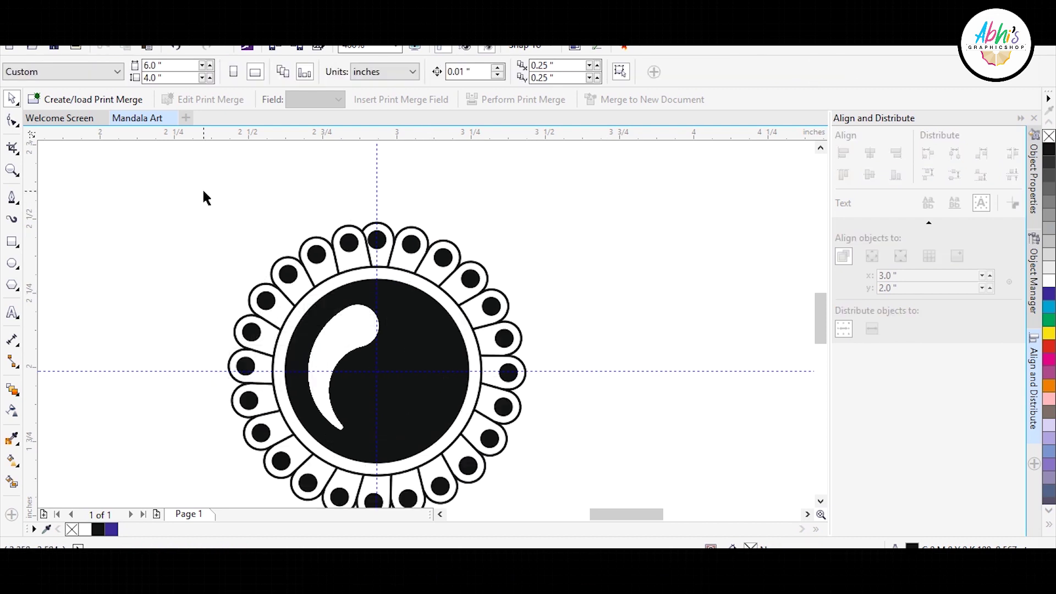
pyautogui.click(423, 289)
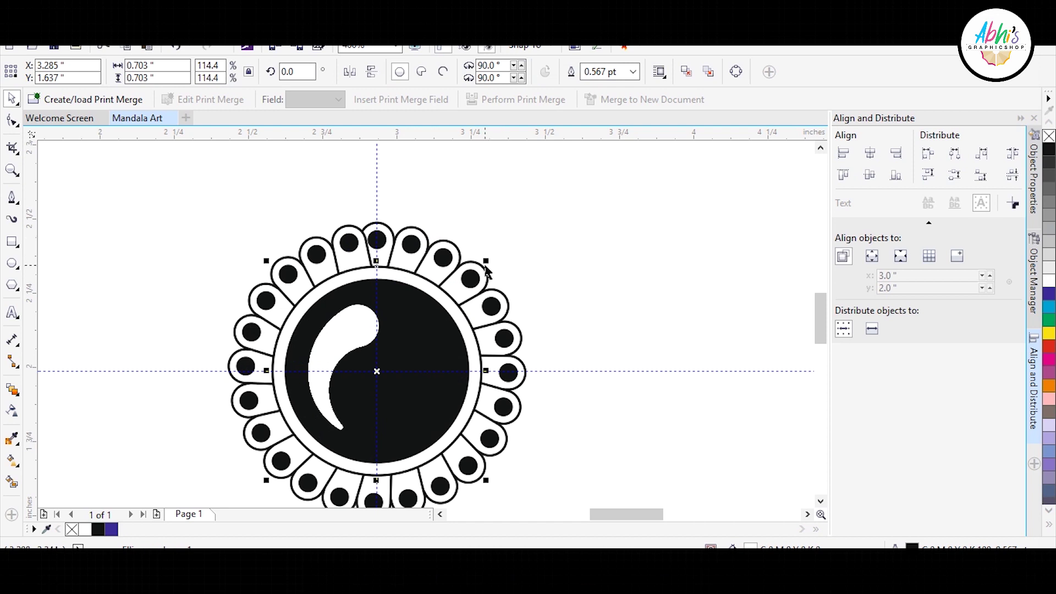
# Step: Enlarge a copy of the ring circle and place a petal copy above it
pyautogui.moveTo(485, 263); pyautogui.dragTo(569, 192)
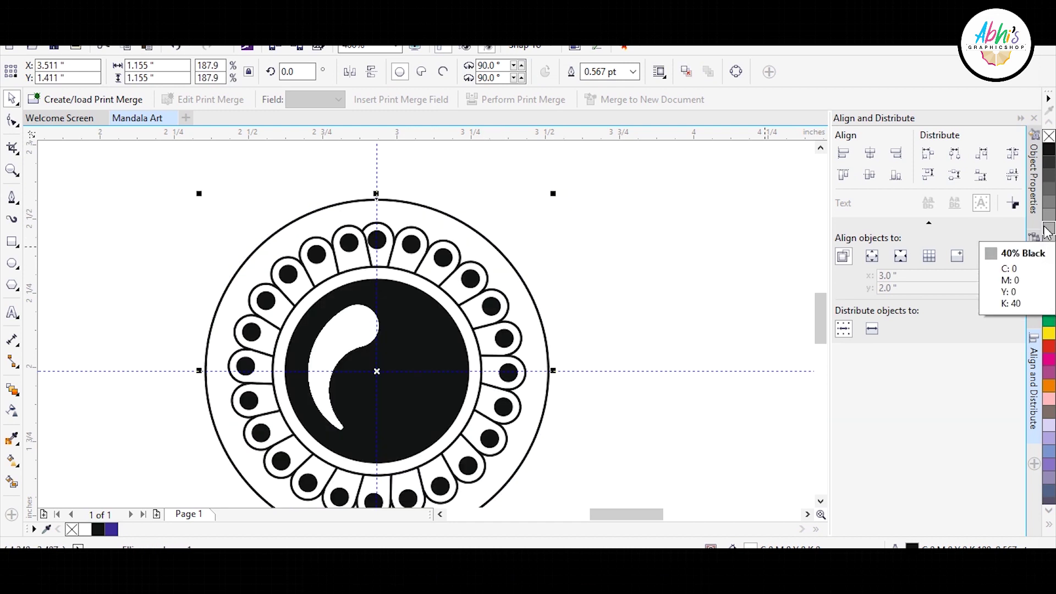
pyautogui.moveTo(394, 239); pyautogui.dragTo(393, 174)
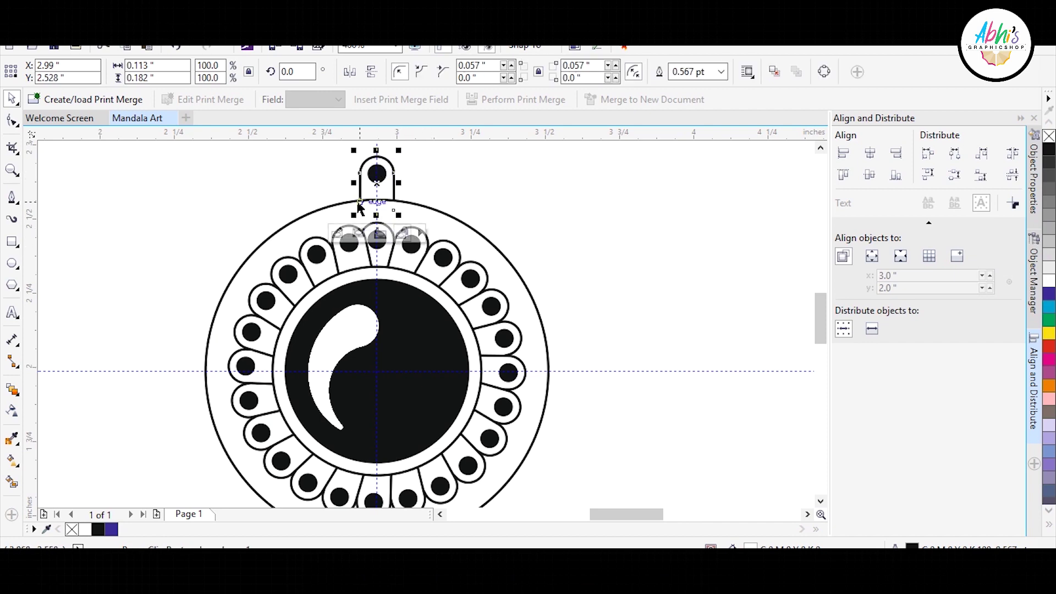
pyautogui.scroll(2, 374, 165)
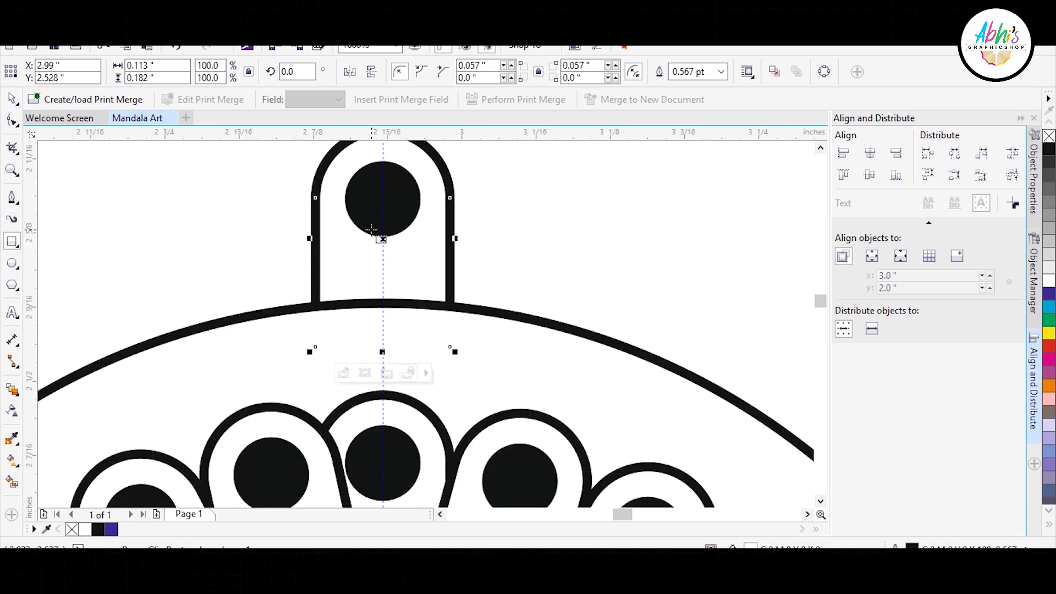
# Step: Draw a thin, centred black stem with no outline below the new petal's dot
pyautogui.moveTo(371, 228); pyautogui.dragTo(396, 350)
pyautogui.keyDown('shift'); pyautogui.click(450, 234); pyautogui.keyUp('shift')
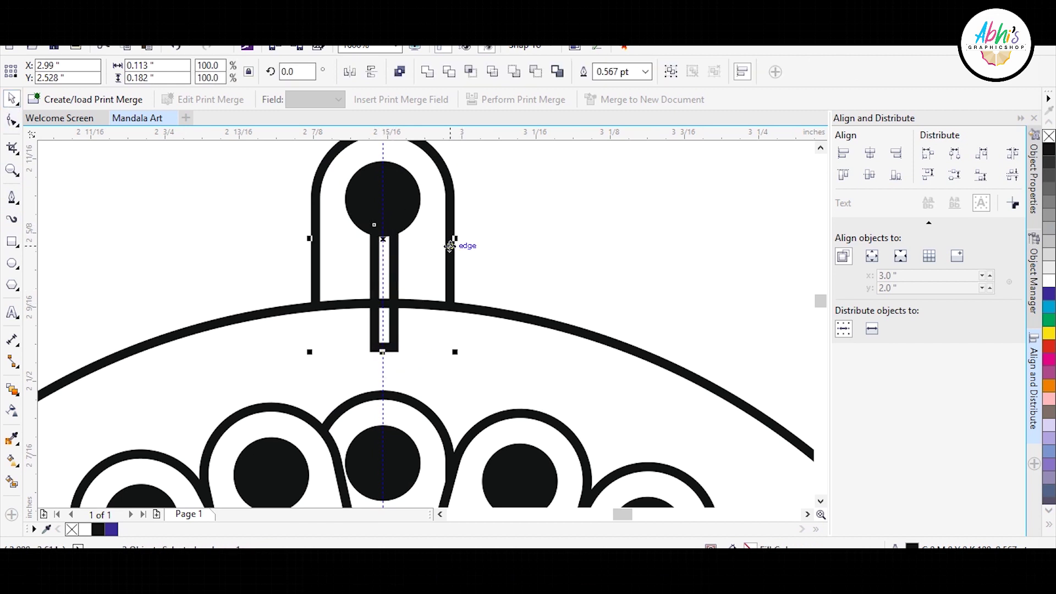
pyautogui.press('c')
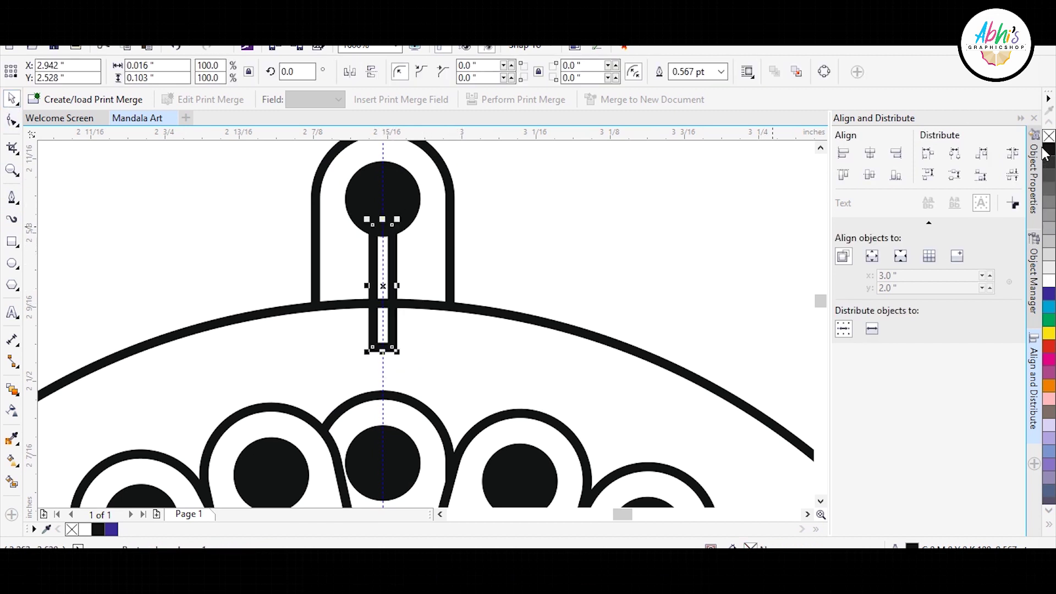
pyautogui.click(1049, 149)
pyautogui.rightClick(1048, 136)
pyautogui.click(413, 241)
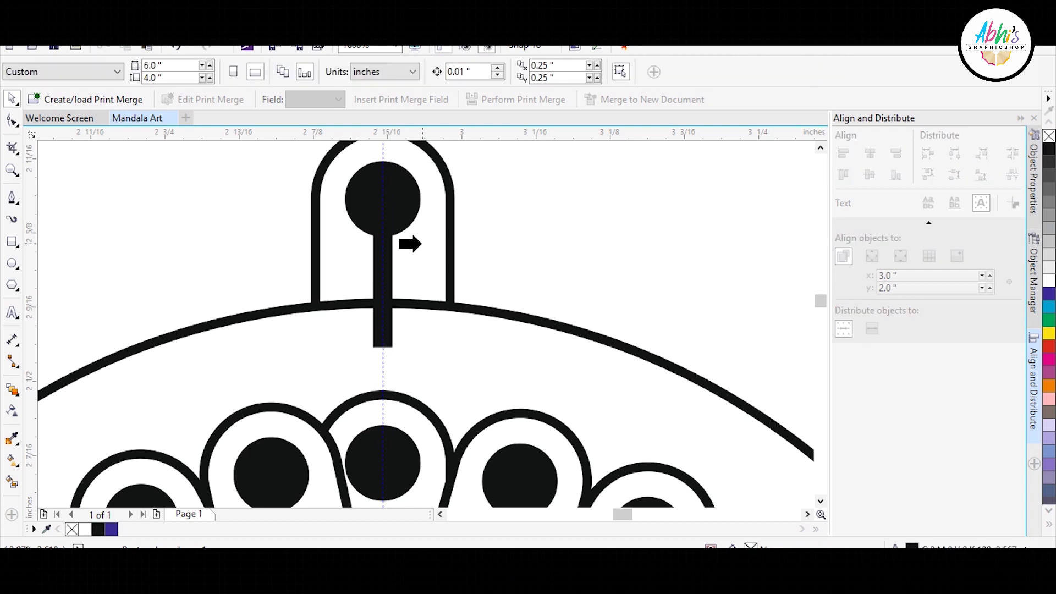
pyautogui.scroll(-3, 440, 224)
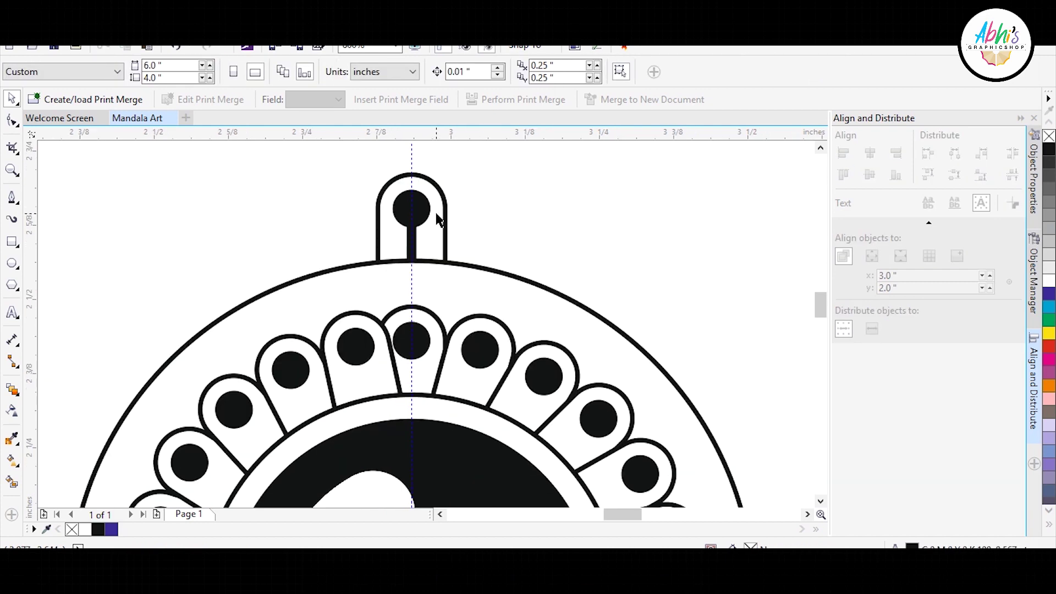
pyautogui.scroll(3, 436, 212)
pyautogui.click(431, 203)
pyautogui.scroll(-3, 431, 203)
pyautogui.click(422, 231)
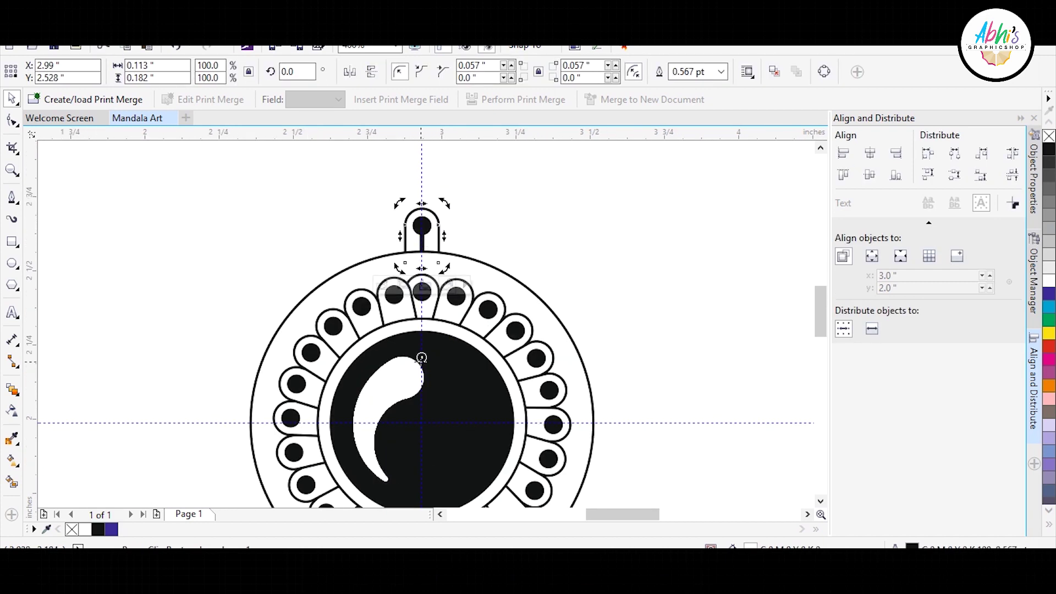
# Step: Rotate-copy the stemmed petal about the centre and repeat around the outer circle
pyautogui.moveTo(454, 207); pyautogui.dragTo(468, 225)
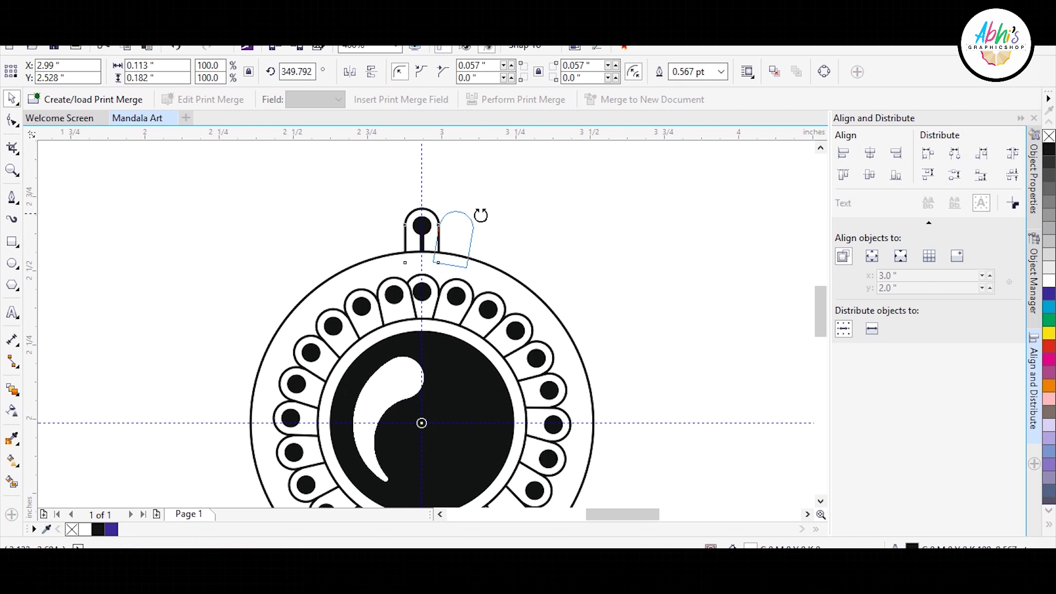
pyautogui.hotkey('ctrl', 'r')
pyautogui.hotkey('ctrl', 'r')
pyautogui.hotkey('ctrl', 'r')
pyautogui.hotkey('ctrl', 'r')
pyautogui.hotkey('ctrl', 'r')
pyautogui.hotkey('ctrl', 'r')
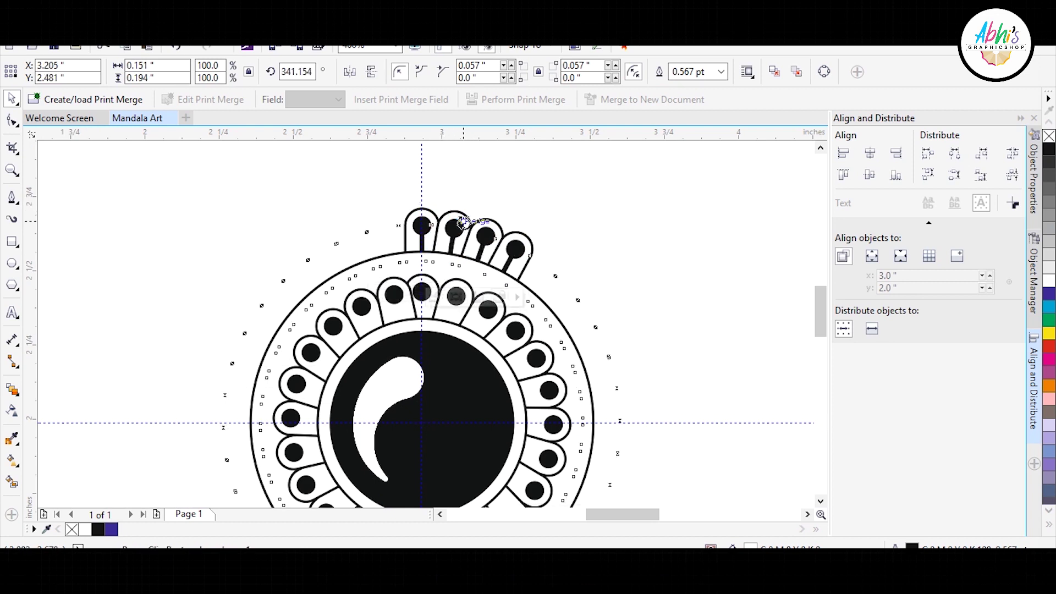
pyautogui.hotkey('ctrl', 'r')
pyautogui.hotkey('ctrl', 'r')
pyautogui.hotkey('ctrl', 'r')
pyautogui.press('Escape')
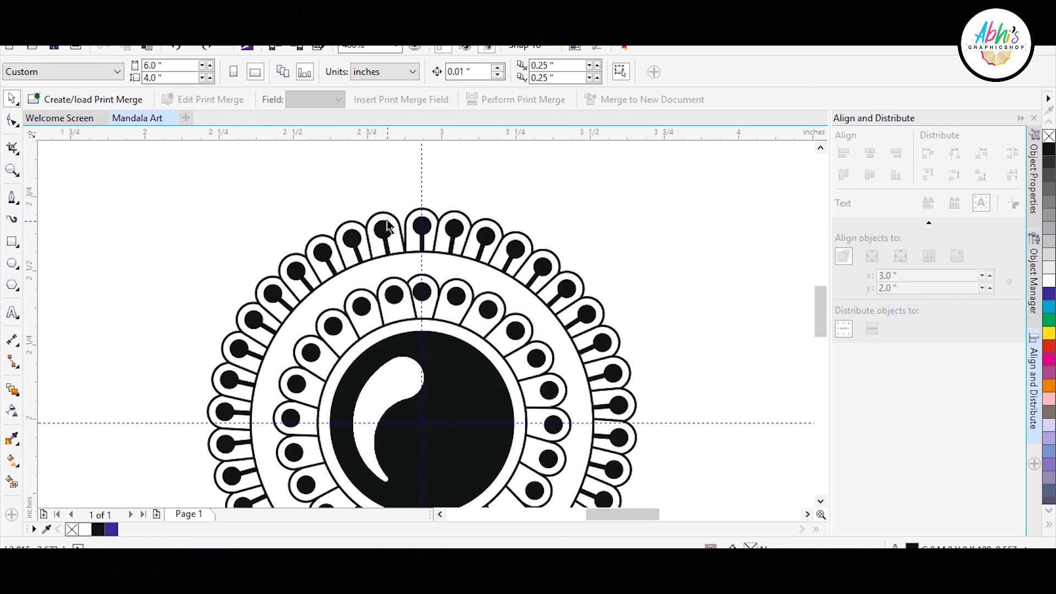
pyautogui.scroll(4, 418, 220)
# Step: Rotate the top stemmed petal to even out the spacing
pyautogui.click(407, 228)
pyautogui.moveTo(501, 193)
pyautogui.mouseDown()
pyautogui.moveTo(495, 168)
pyautogui.moveTo(530, 219)
pyautogui.mouseUp()
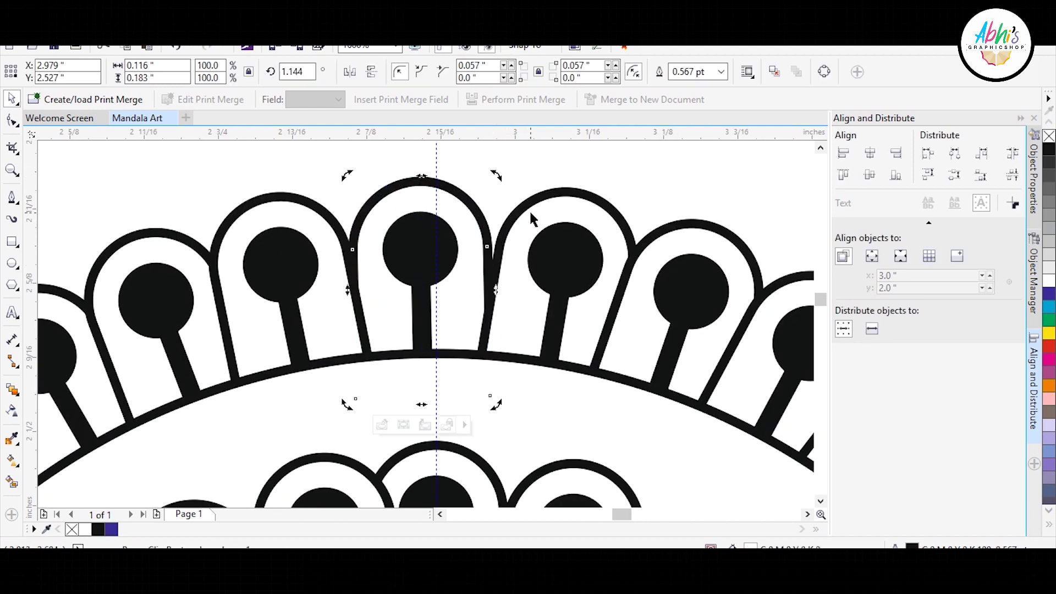
pyautogui.click(530, 214)
pyautogui.click(669, 190)
pyautogui.scroll(-5, 432, 227)
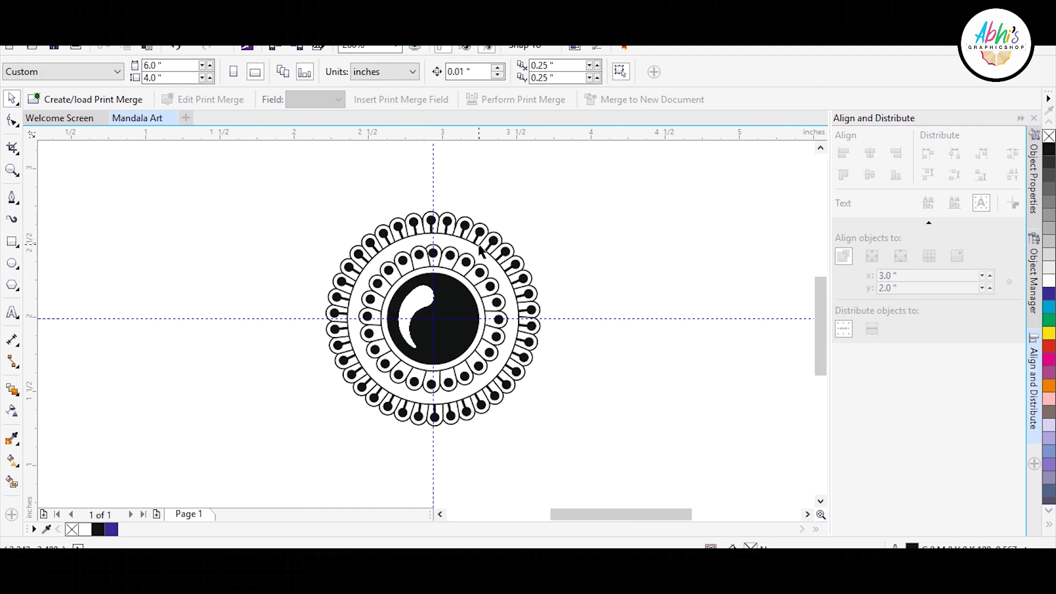
pyautogui.click(482, 251)
pyautogui.scroll(4, 479, 248)
pyautogui.scroll(-4, 544, 279)
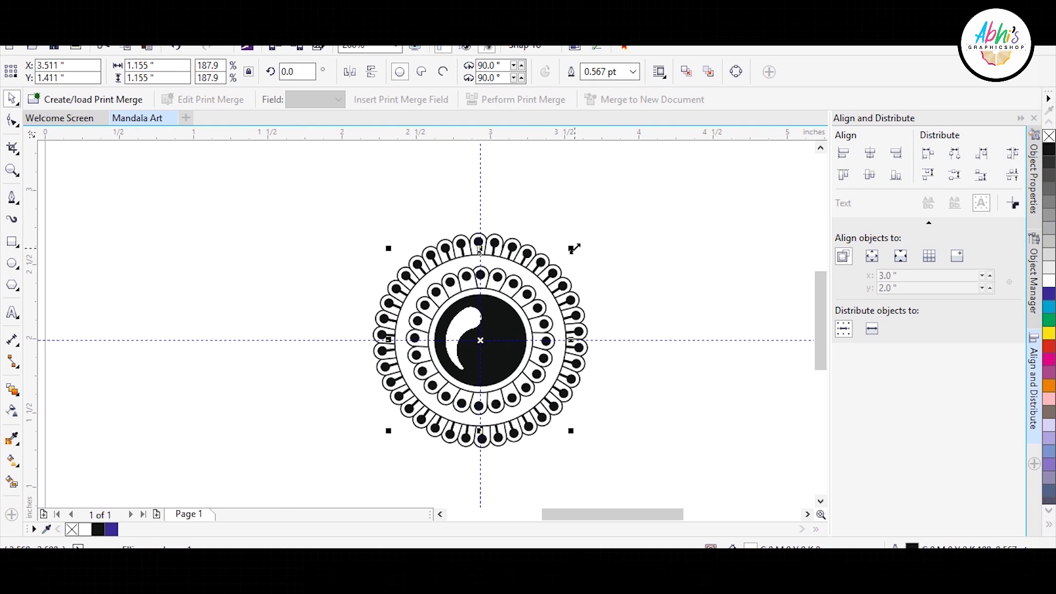
# Step: Enlarge a copy of the outer circle around the mandala and fill it black
pyautogui.moveTo(574, 248); pyautogui.dragTo(597, 223)
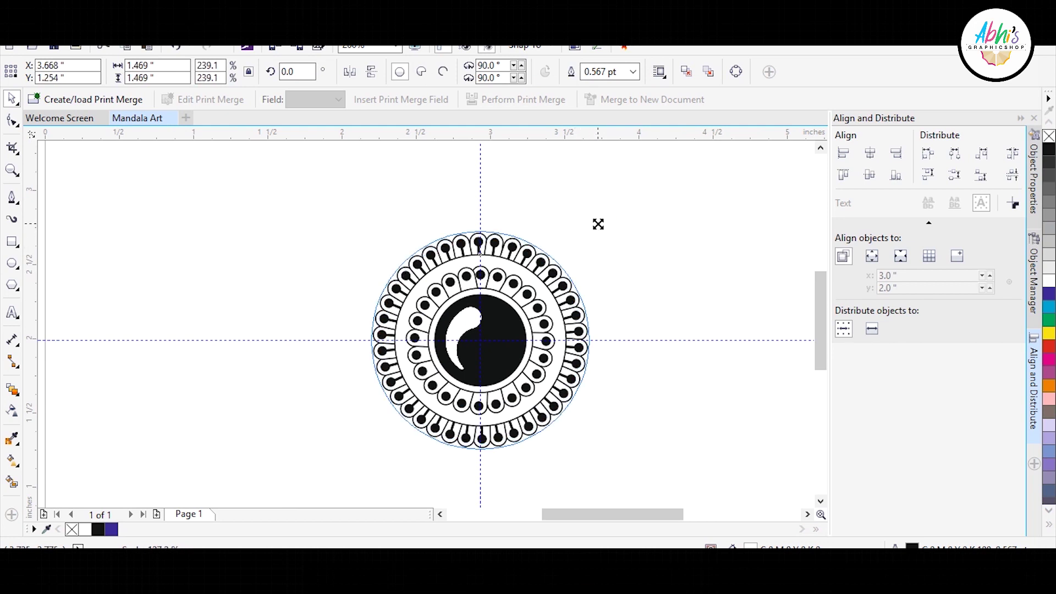
pyautogui.click(1049, 159)
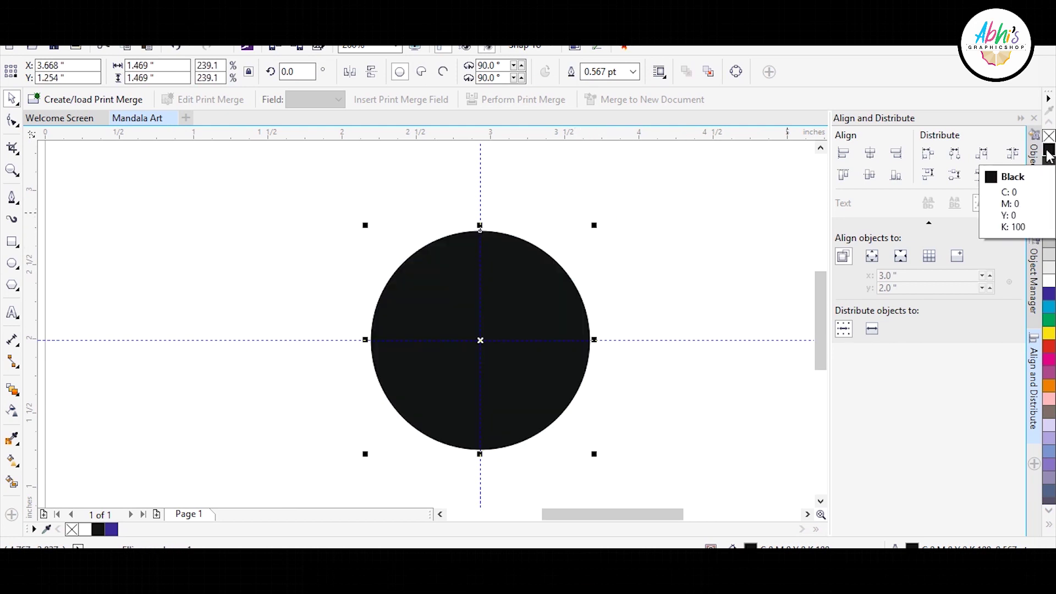
pyautogui.click(657, 263)
# Step: Place a copy of a top stemmed petal above the mandala
pyautogui.scroll(1, 542, 281)
pyautogui.click(542, 284)
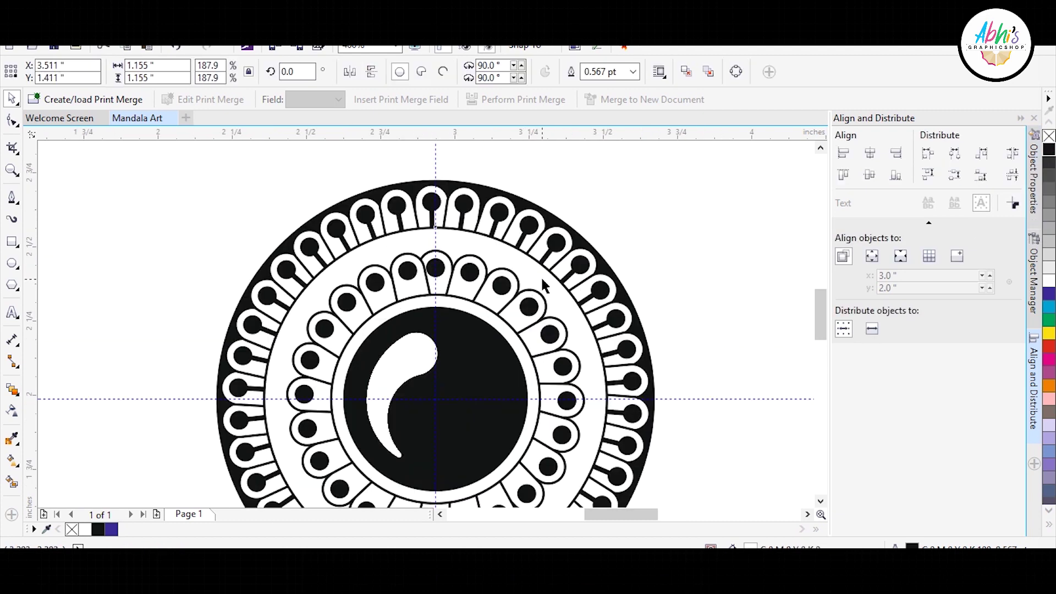
pyautogui.scroll(1, 583, 246)
pyautogui.click(617, 215)
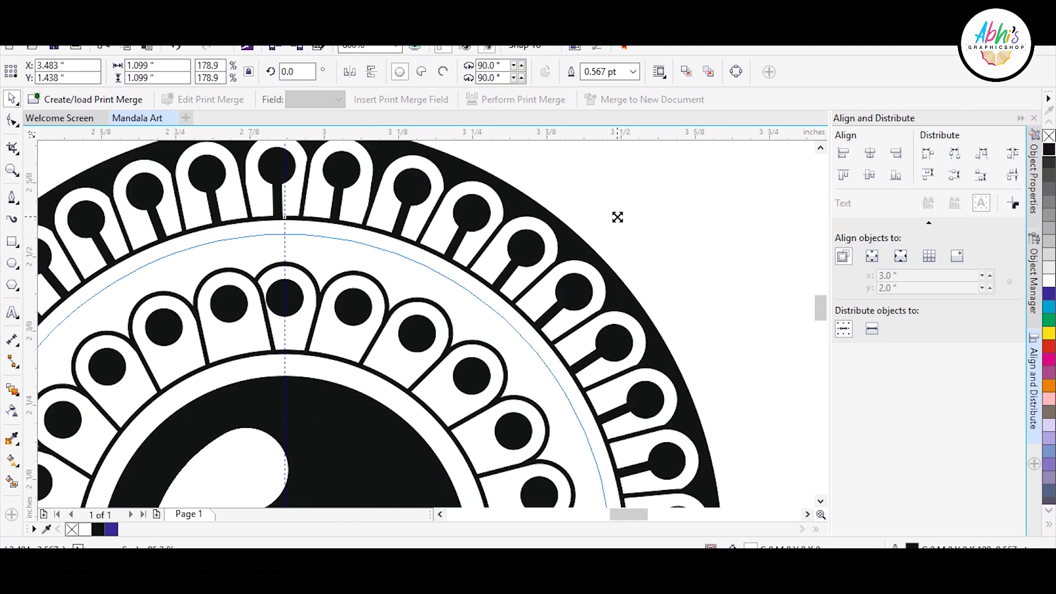
pyautogui.click(617, 225)
pyautogui.scroll(-1, 660, 222)
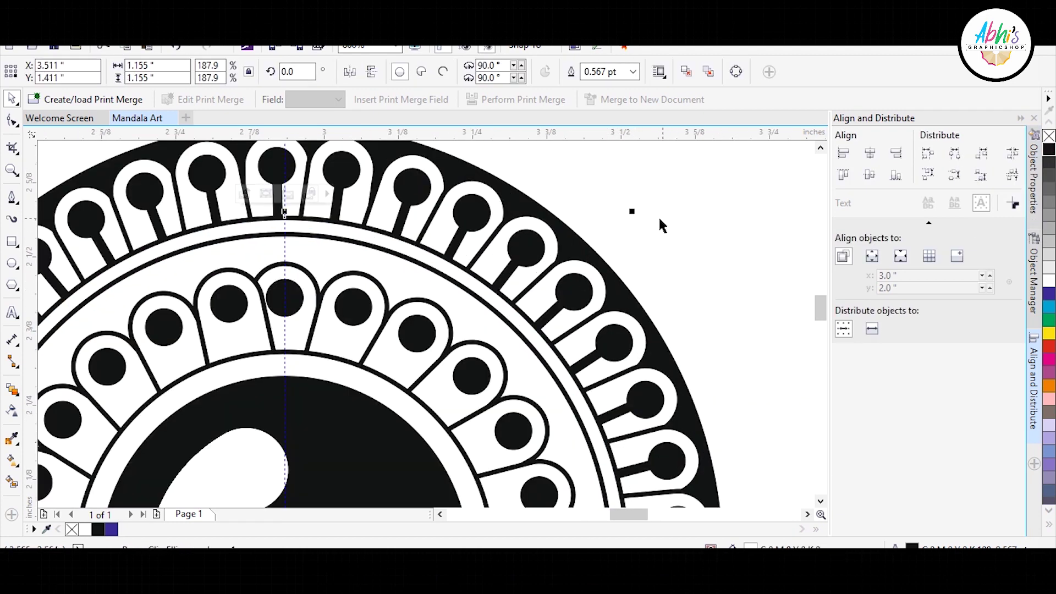
pyautogui.scroll(-1, 603, 289)
pyautogui.scroll(2, 561, 254)
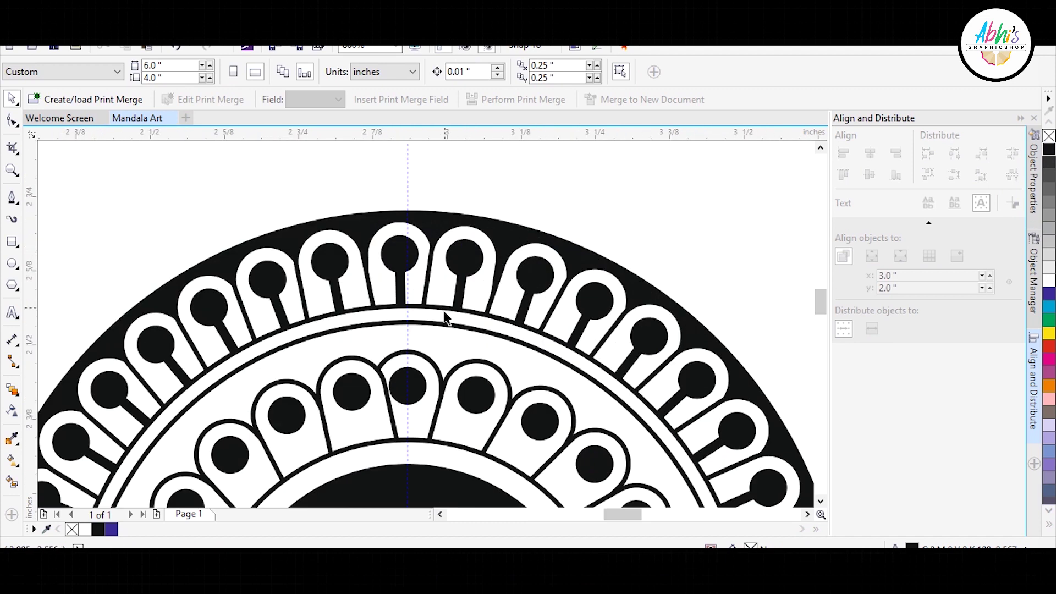
pyautogui.moveTo(420, 264); pyautogui.dragTo(417, 132)
pyautogui.scroll(1, 396, 189)
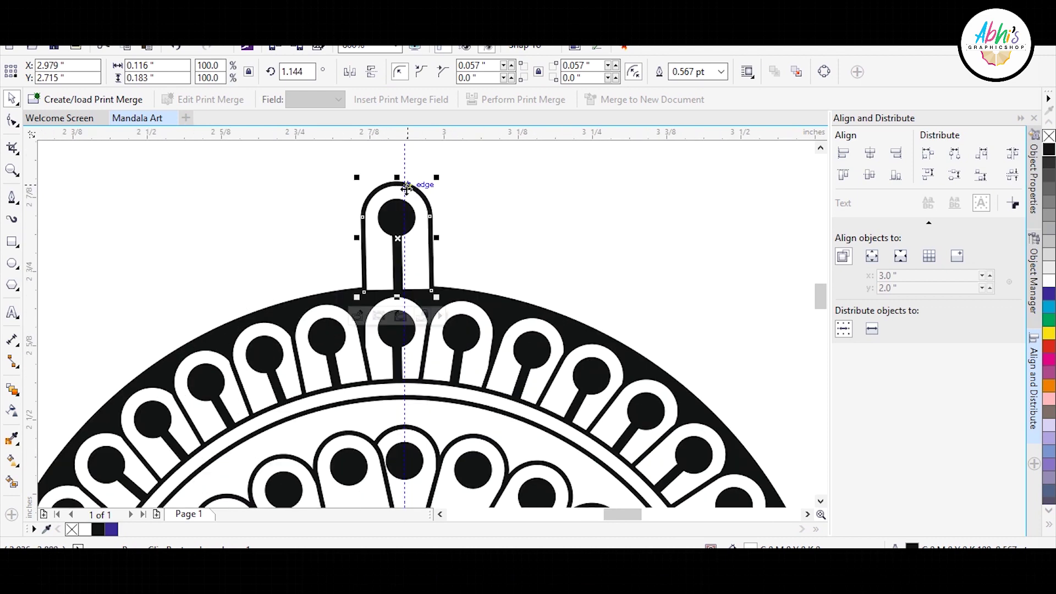
# Step: Open the copied petal's PowerClip and delete its inner dot and stem
pyautogui.doubleClick(391, 214)
pyautogui.press('Delete')
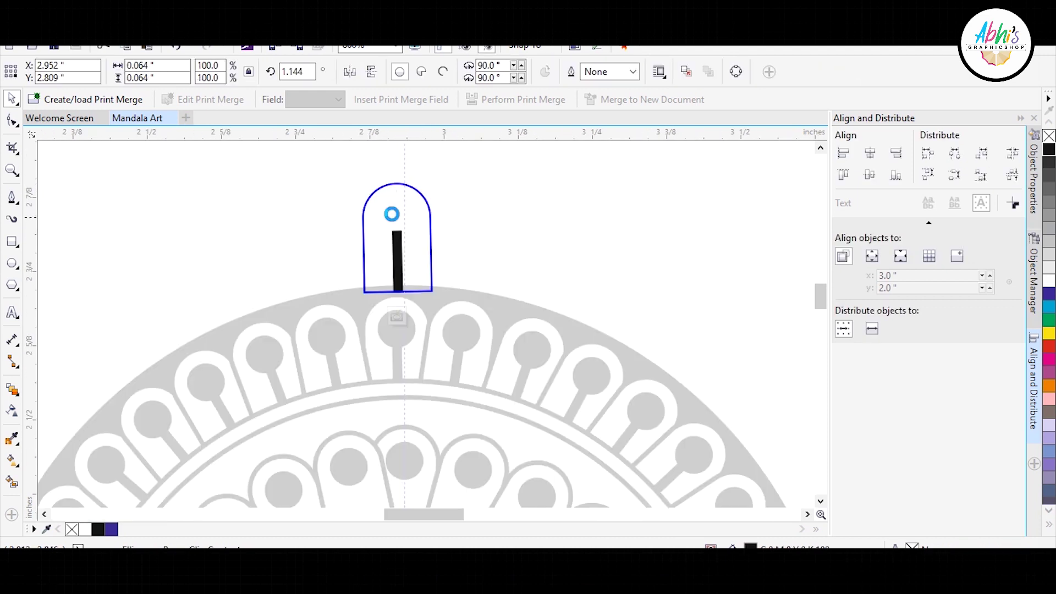
pyautogui.press('Delete')
pyautogui.scroll(2, 426, 193)
pyautogui.scroll(-1, 426, 193)
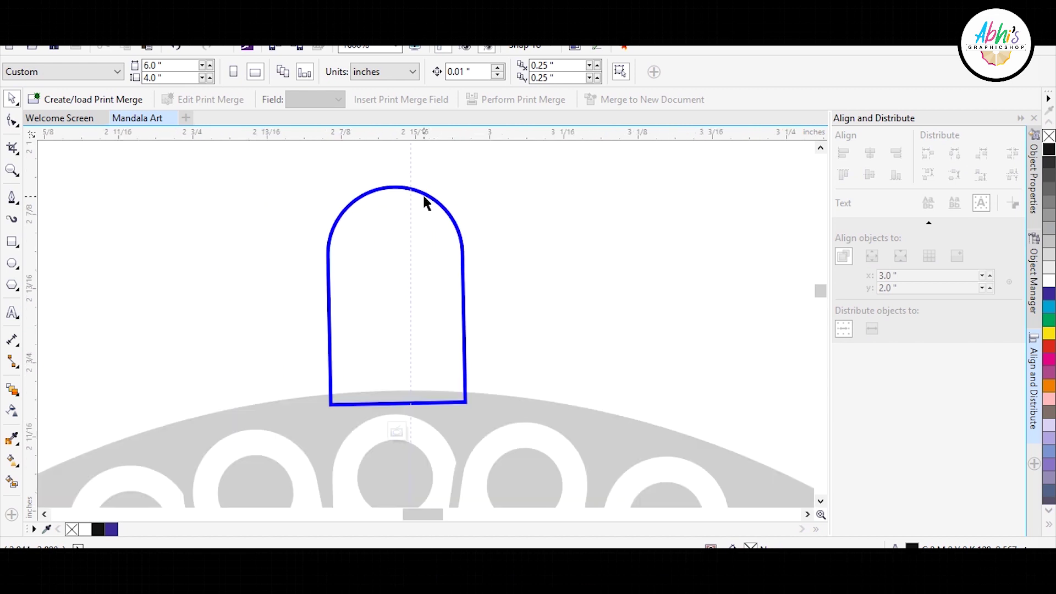
# Step: Draw a black, outline-free circle over the petal arch with a radial transparency fade
pyautogui.click(12, 264)
pyautogui.moveTo(296, 167); pyautogui.dragTo(515, 364)
pyautogui.click(1049, 149)
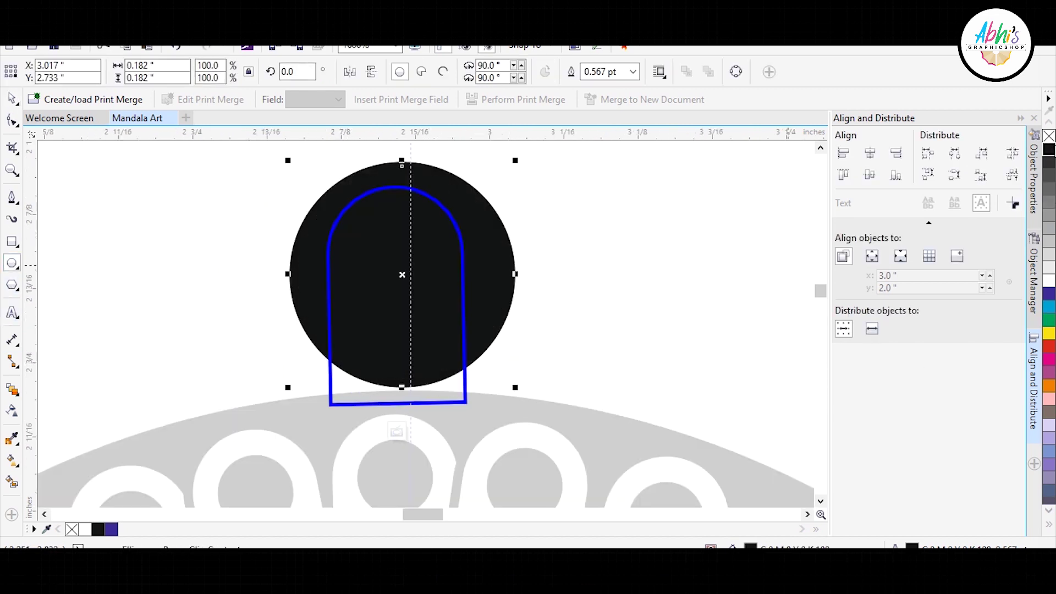
pyautogui.rightClick(1048, 136)
pyautogui.click(12, 410)
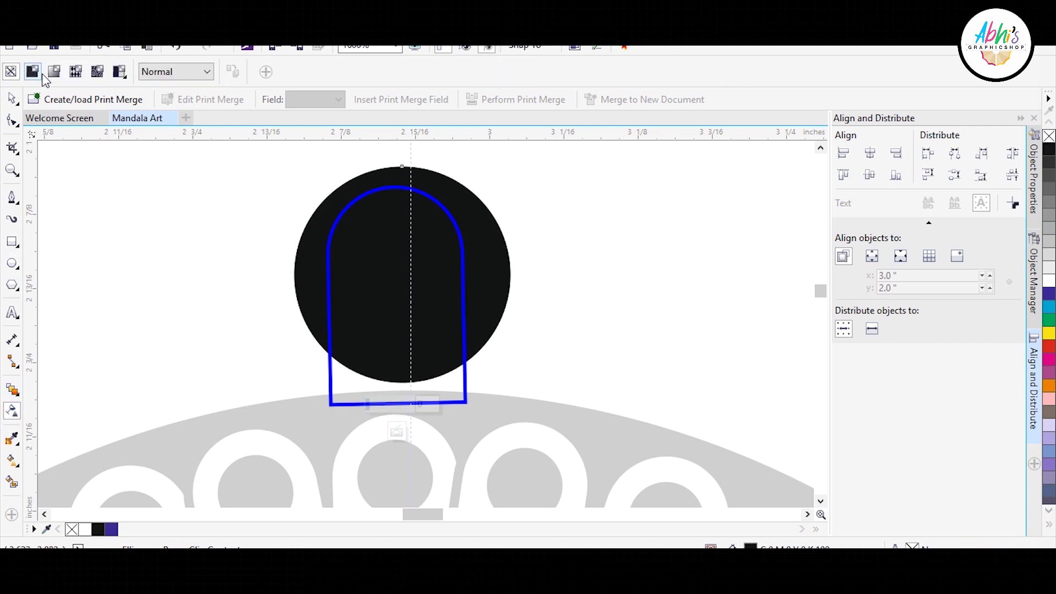
pyautogui.click(34, 72)
pyautogui.click(303, 72)
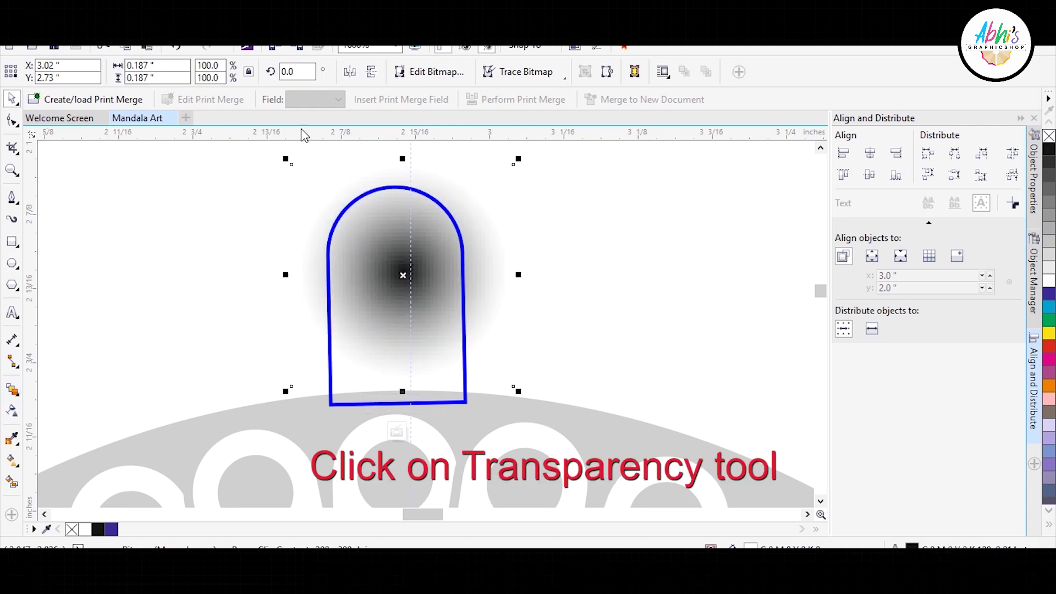
# Step: Convert the faded circle to a grayscale bitmap with a transparent background
pyautogui.click(231, 34)
pyautogui.moveTo(260, 408)
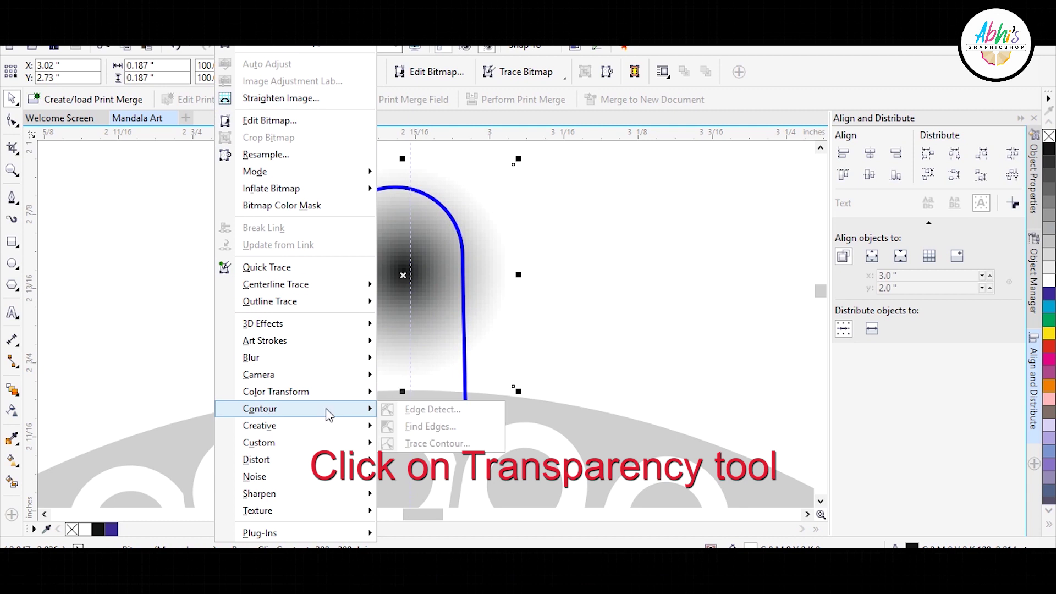
pyautogui.click(286, 48)
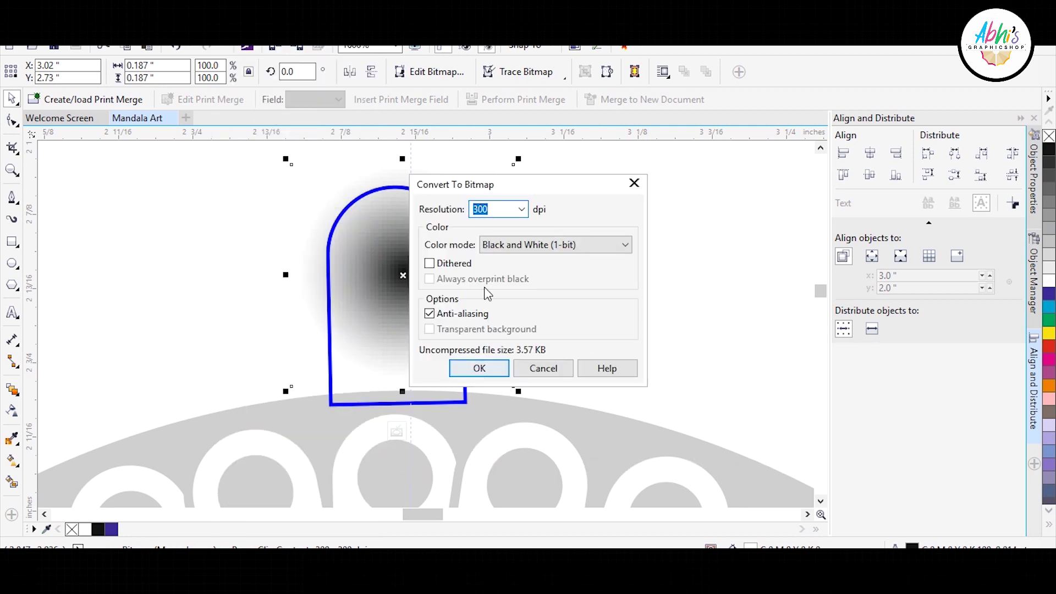
pyautogui.click(555, 244)
pyautogui.click(528, 282)
pyautogui.click(429, 329)
pyautogui.click(478, 368)
# Step: Apply a Halftone effect with Black set to 152 and position the dots inside the arch
pyautogui.click(230, 34)
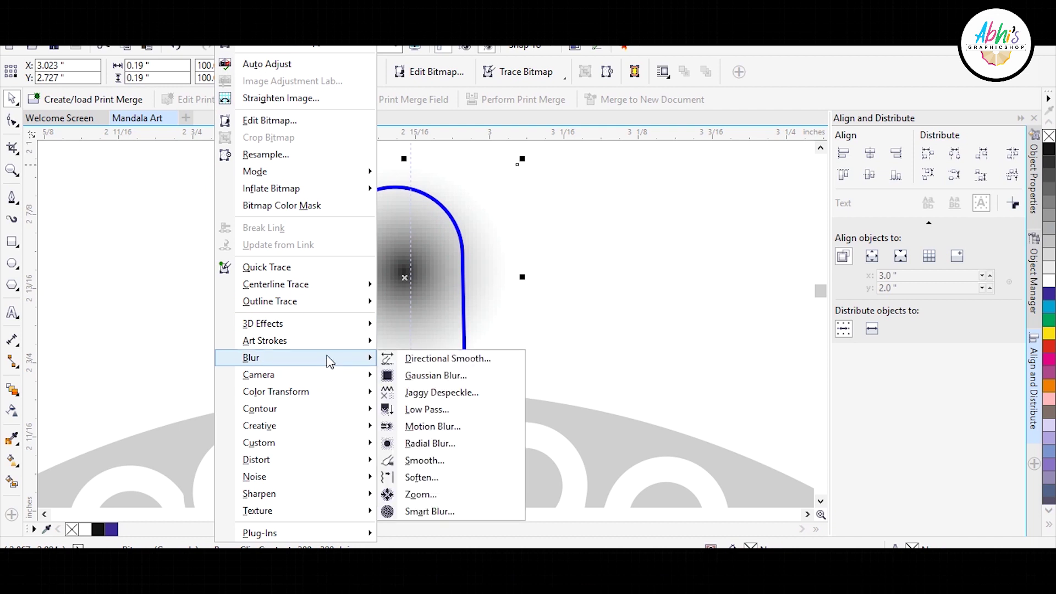
pyautogui.moveTo(259, 408)
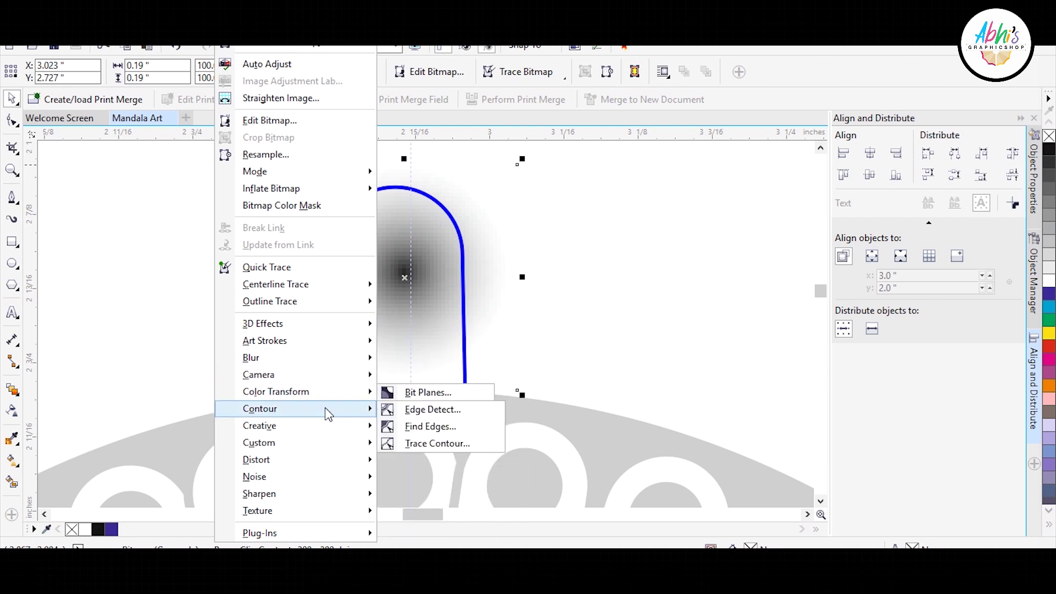
pyautogui.click(426, 409)
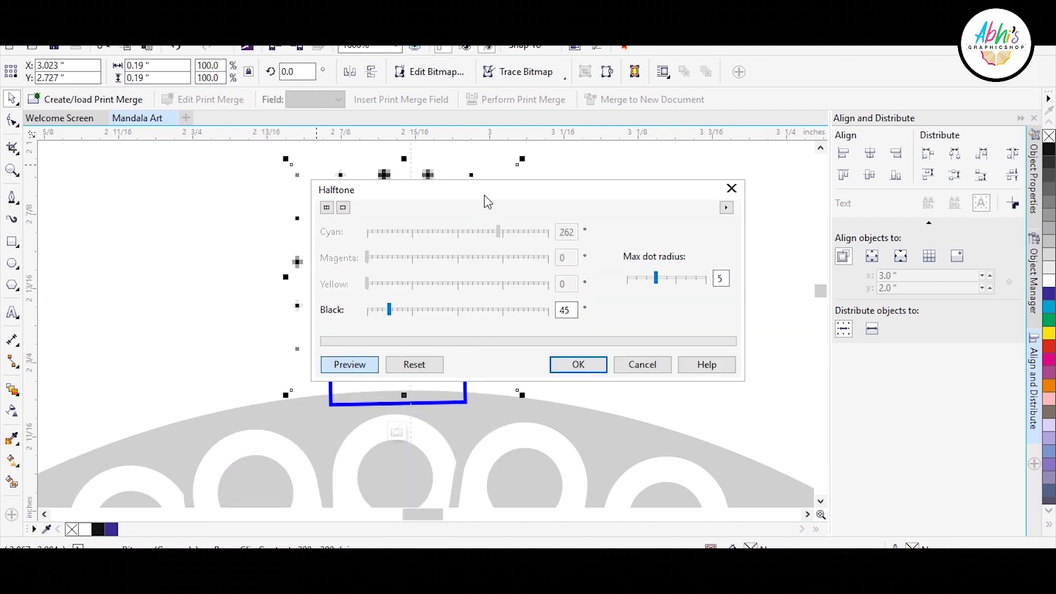
pyautogui.moveTo(488, 202); pyautogui.dragTo(763, 236)
pyautogui.moveTo(664, 345); pyautogui.dragTo(725, 348)
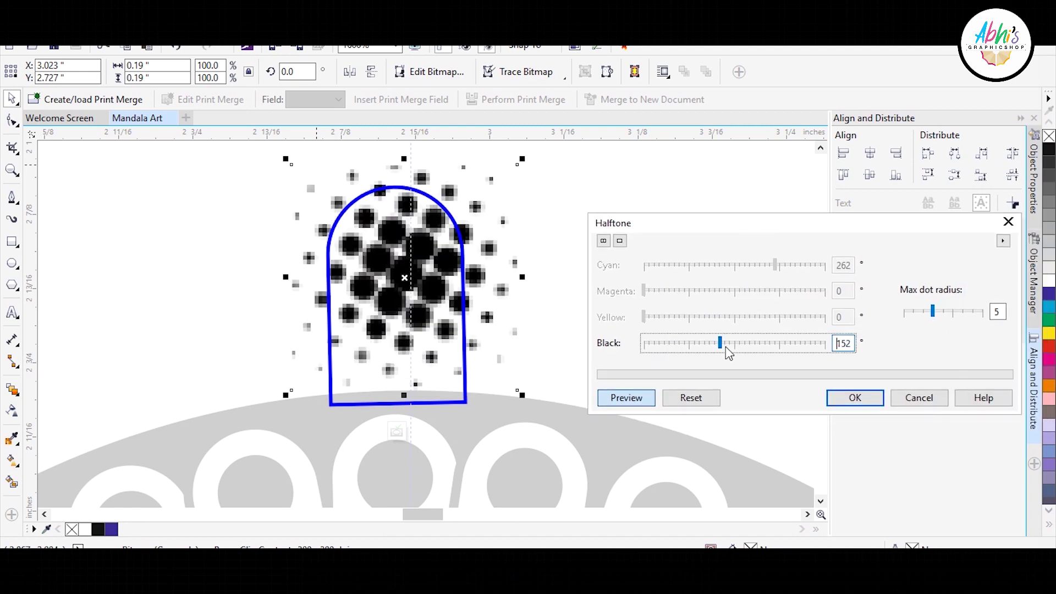
pyautogui.click(868, 400)
pyautogui.moveTo(433, 283); pyautogui.dragTo(422, 238)
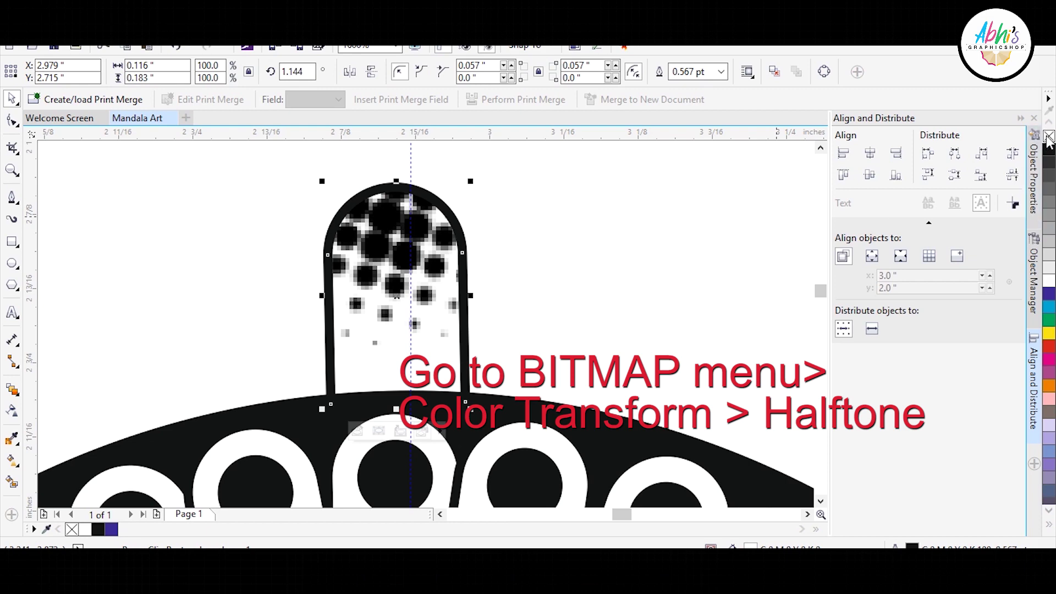
pyautogui.click(515, 193)
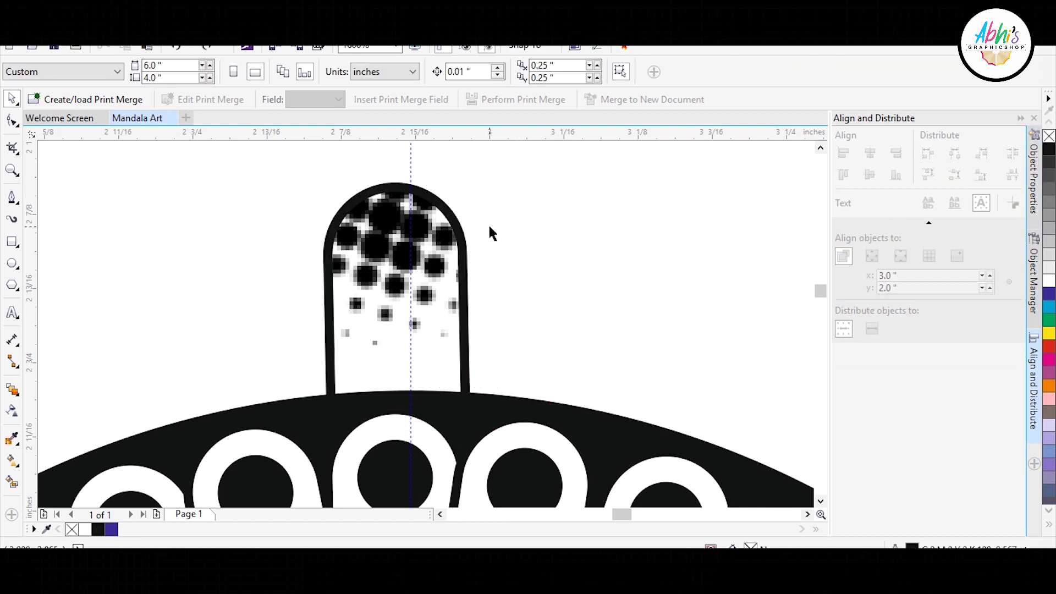
# Step: Rotate copies of the halftone petal around the mandala centre along the outer rim
pyautogui.click(449, 237)
pyautogui.scroll(-5, 411, 188)
pyautogui.click(409, 201)
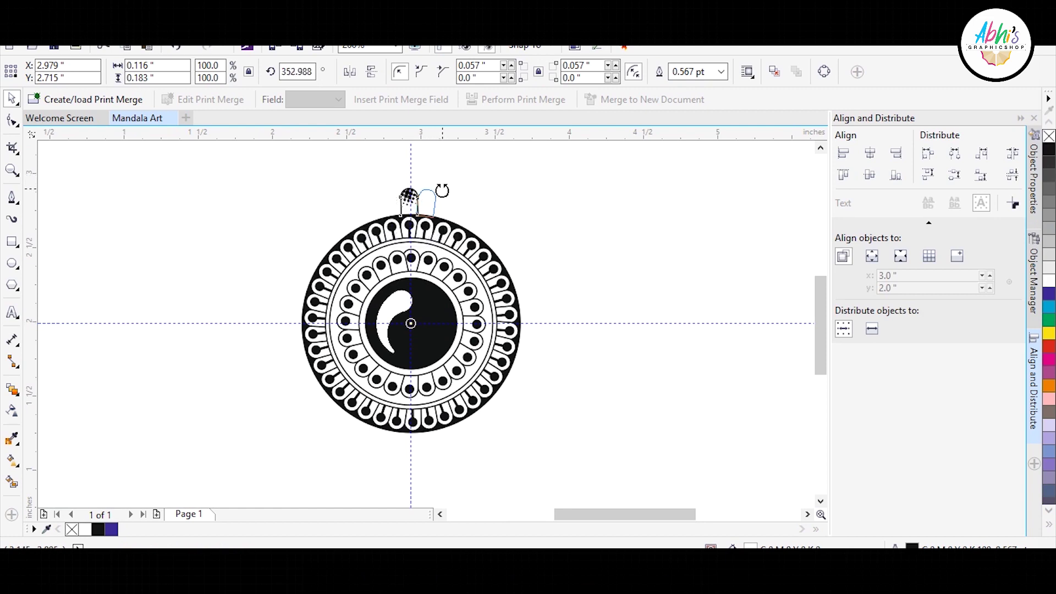
pyautogui.moveTo(436, 187); pyautogui.dragTo(450, 196)
pyautogui.moveTo(369, 442)
pyautogui.mouseDown()
pyautogui.moveTo(409, 192)
pyautogui.moveTo(431, 187)
pyautogui.moveTo(454, 212)
pyautogui.mouseUp()
# Step: Re-rotate the unevenly placed rim petals so the ring is evenly spaced
pyautogui.scroll(3, 413, 187)
pyautogui.click(421, 219)
pyautogui.moveTo(536, 230); pyautogui.dragTo(527, 232)
pyautogui.moveTo(605, 255); pyautogui.dragTo(597, 257)
pyautogui.moveTo(675, 298); pyautogui.dragTo(673, 299)
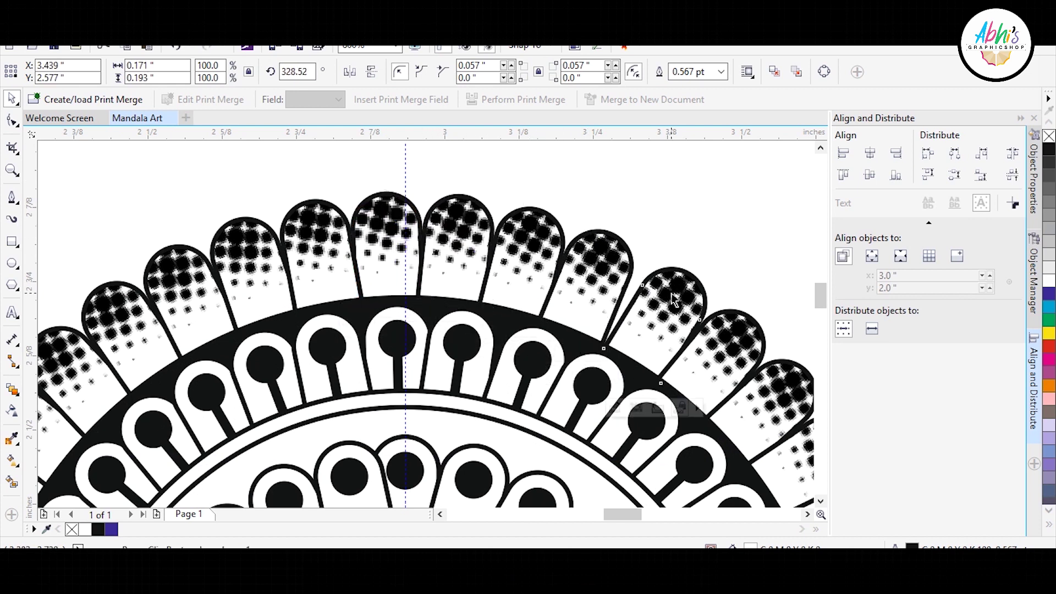
pyautogui.click(582, 257)
pyautogui.click(582, 257)
pyautogui.moveTo(644, 230); pyautogui.dragTo(619, 235)
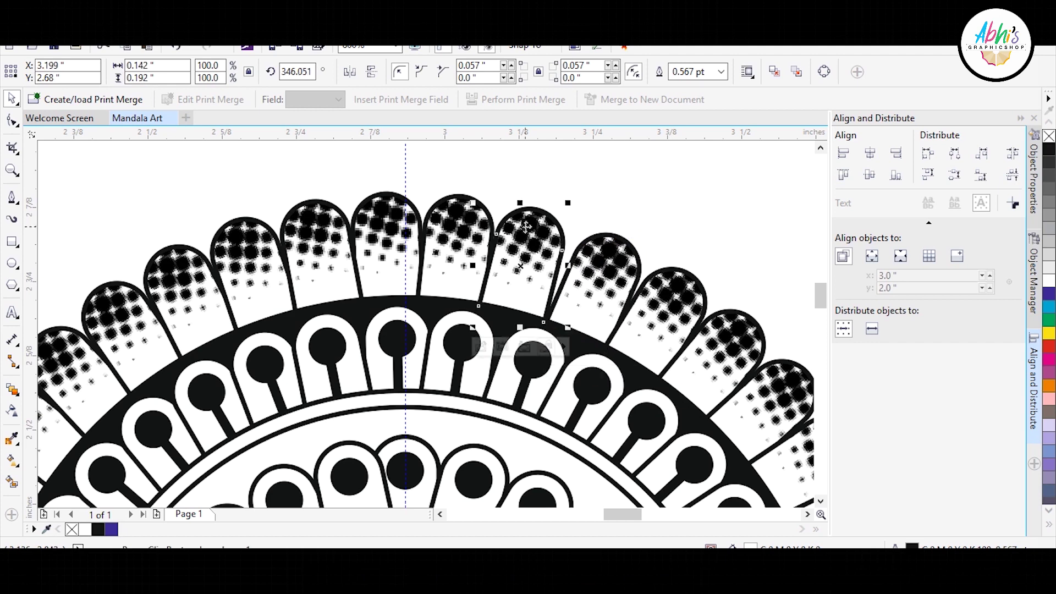
pyautogui.click(464, 242)
pyautogui.click(465, 242)
pyautogui.moveTo(501, 193); pyautogui.dragTo(505, 195)
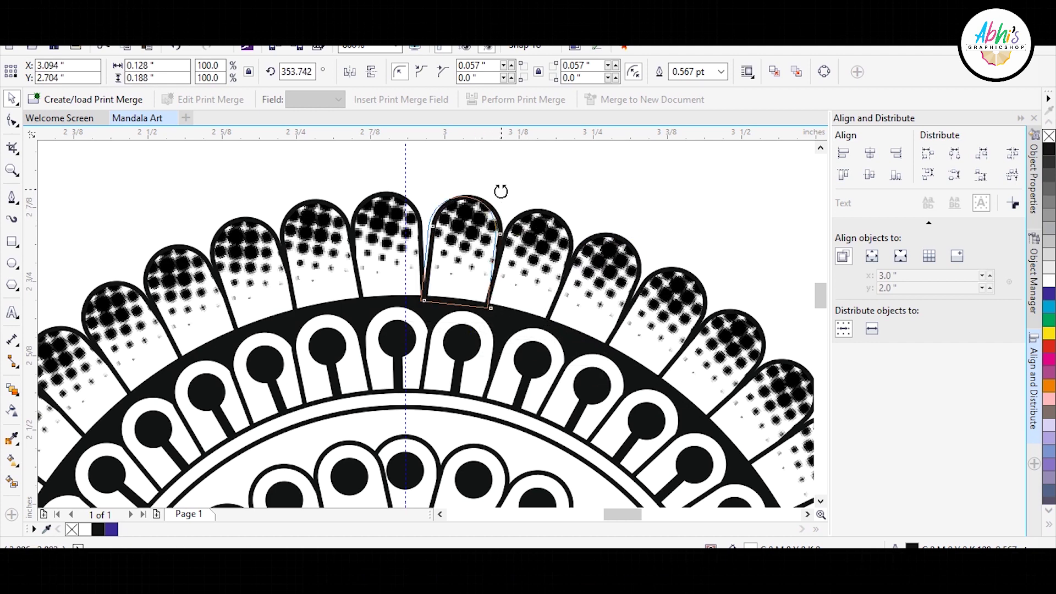
pyautogui.click(548, 193)
pyautogui.scroll(-3, 548, 193)
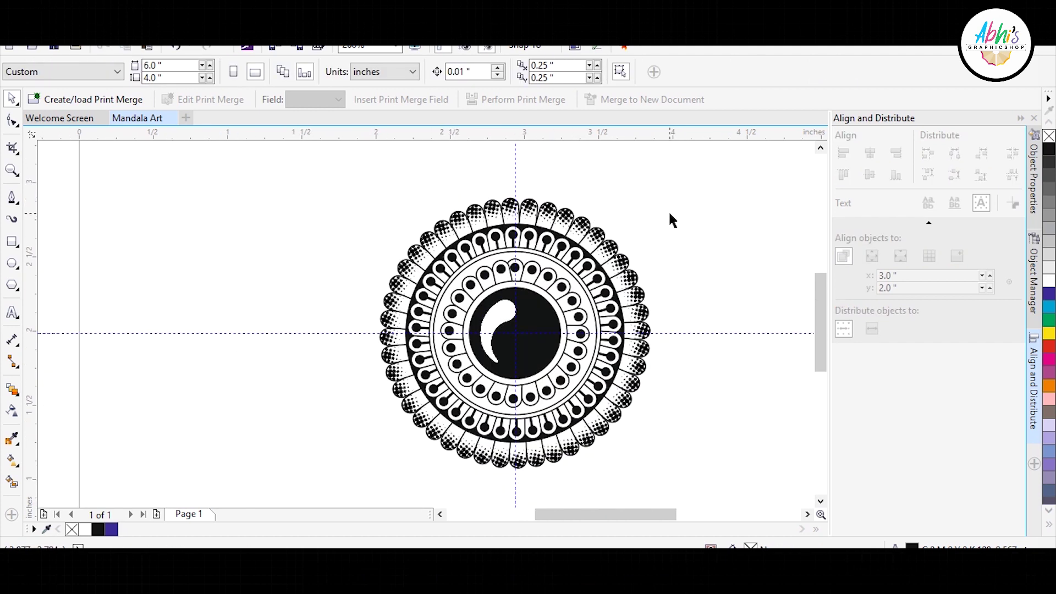
pyautogui.click(499, 210)
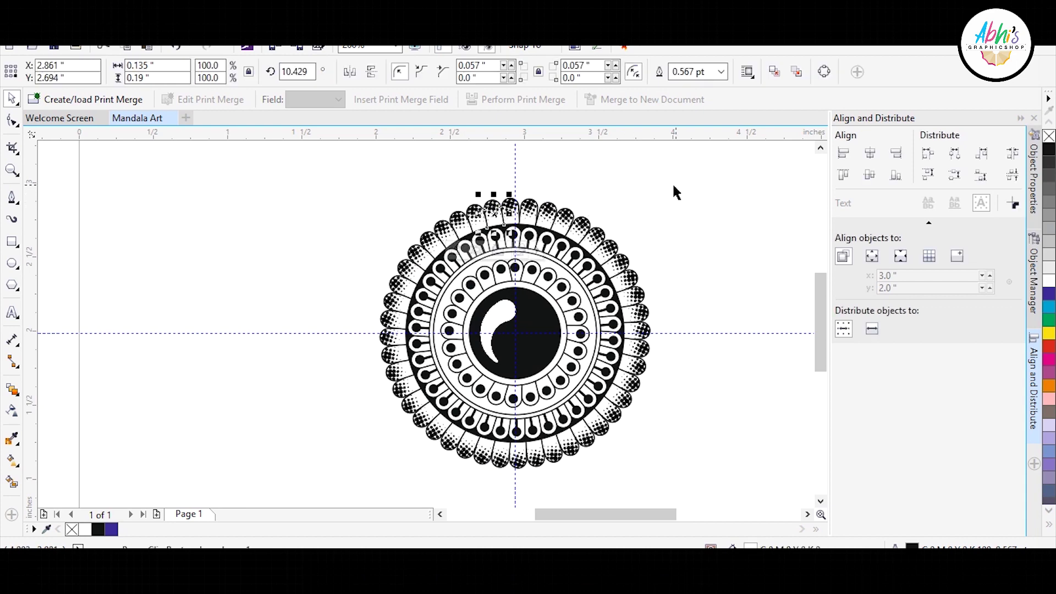
# Step: Create a boundary around the whole mandala and scale it to about 106%
pyautogui.moveTo(699, 177); pyautogui.dragTo(369, 443)
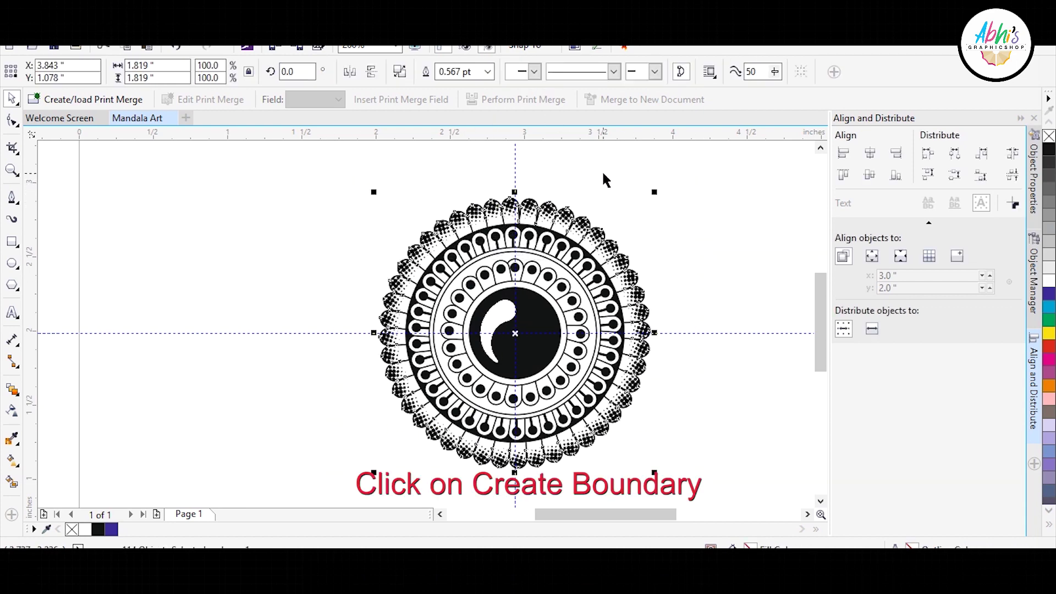
pyautogui.moveTo(657, 195); pyautogui.dragTo(672, 183)
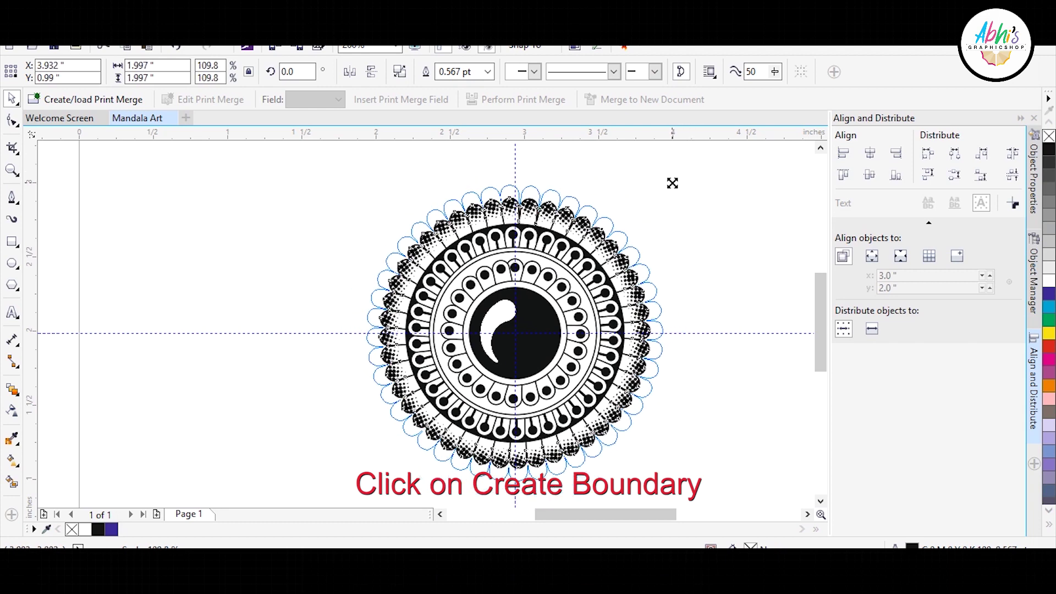
pyautogui.moveTo(672, 183); pyautogui.dragTo(667, 186)
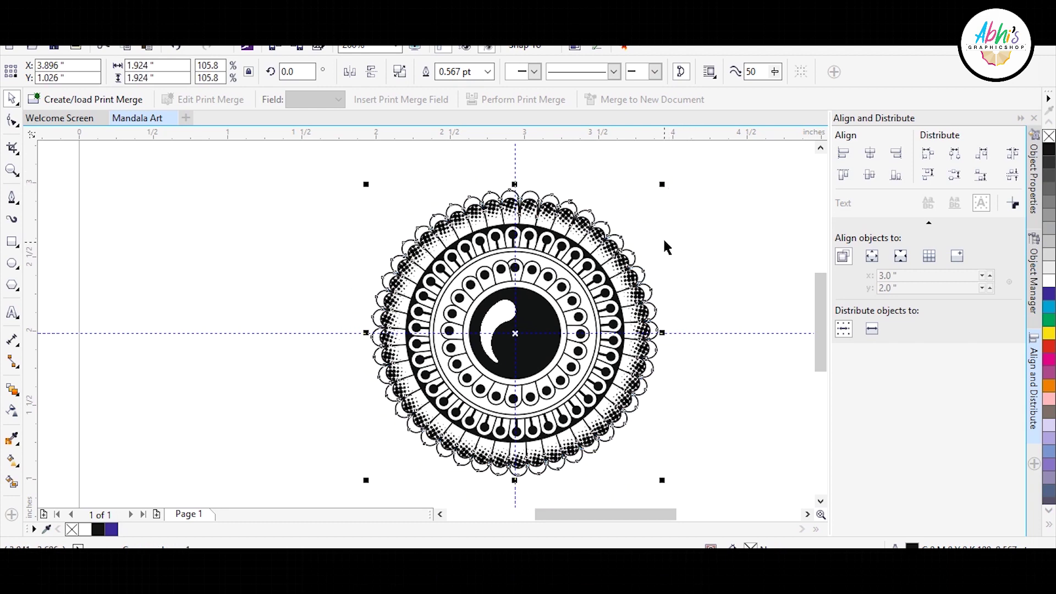
pyautogui.scroll(3, 663, 242)
pyautogui.scroll(-3, 665, 197)
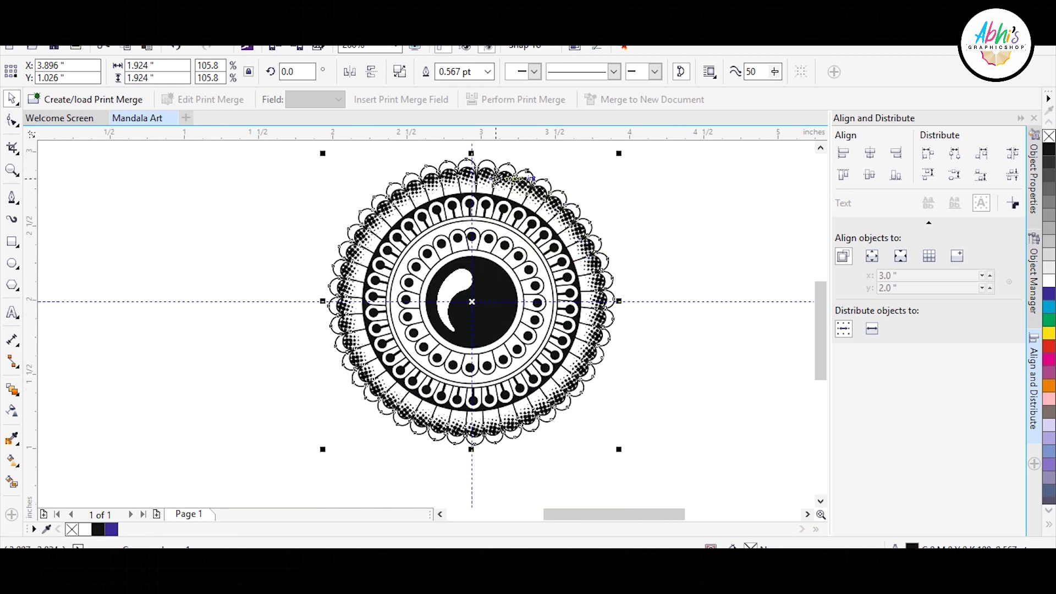
pyautogui.scroll(2, 497, 177)
pyautogui.scroll(-1, 523, 199)
# Step: Try moving the scalloped outline and enlarging the black circle, cancelling and undoing both
pyautogui.moveTo(522, 199); pyautogui.dragTo(706, 189)
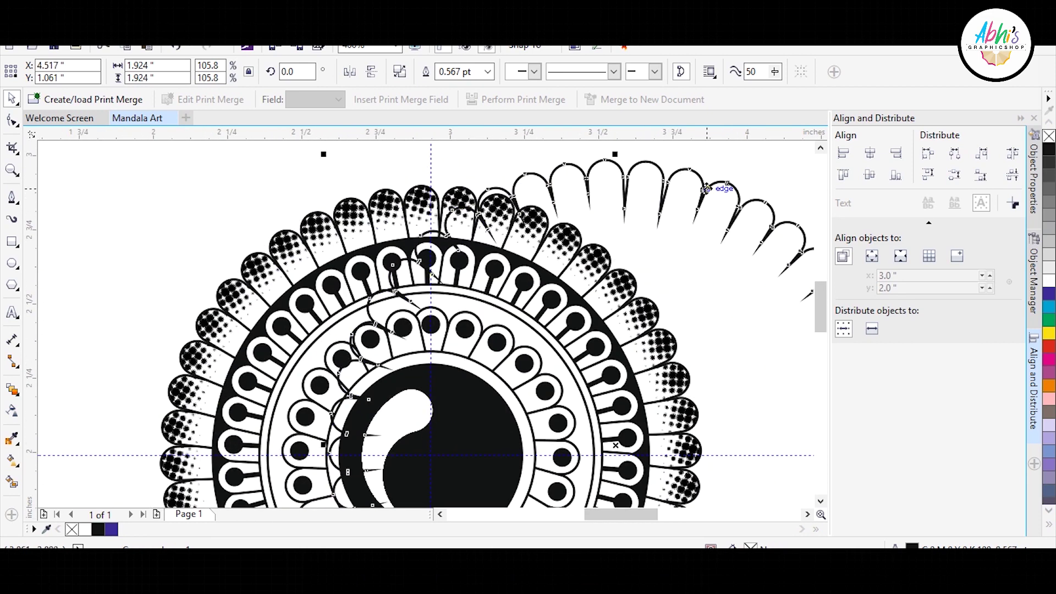
pyautogui.press('Escape')
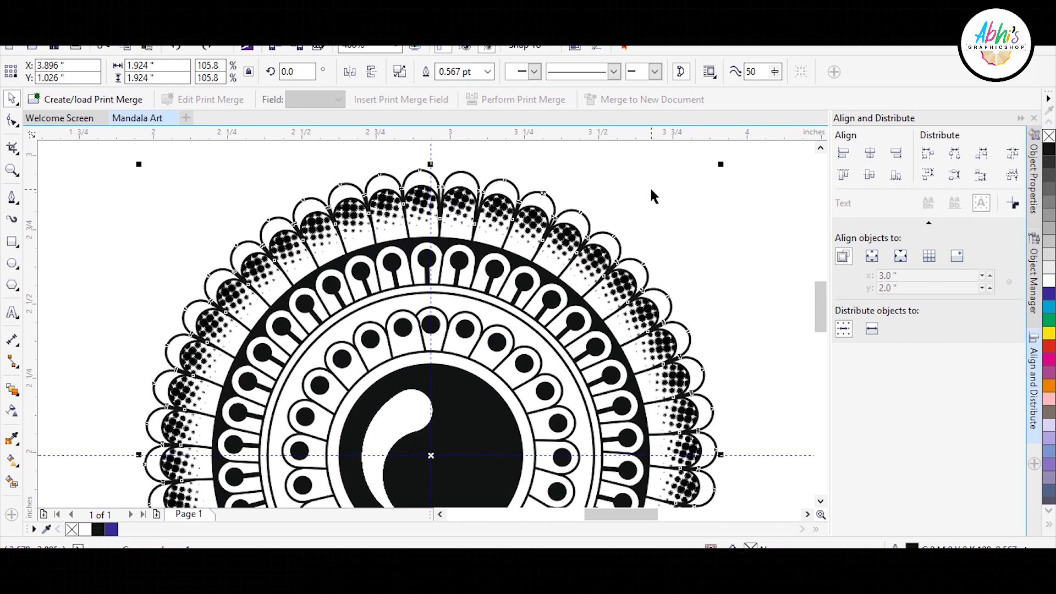
pyautogui.click(517, 263)
pyautogui.moveTo(653, 233); pyautogui.dragTo(709, 175)
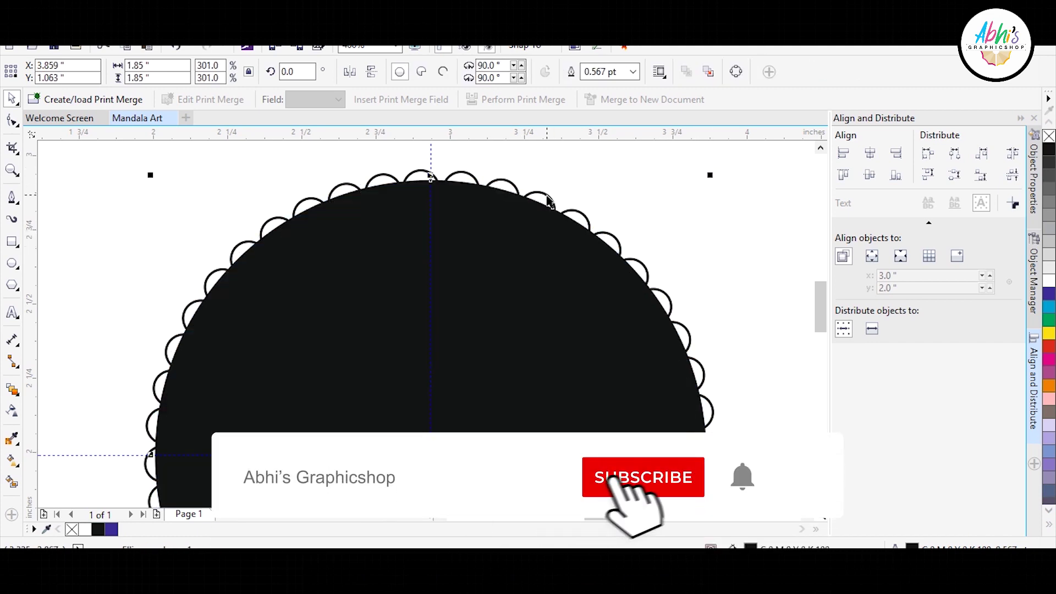
pyautogui.hotkey('ctrl', 'z')
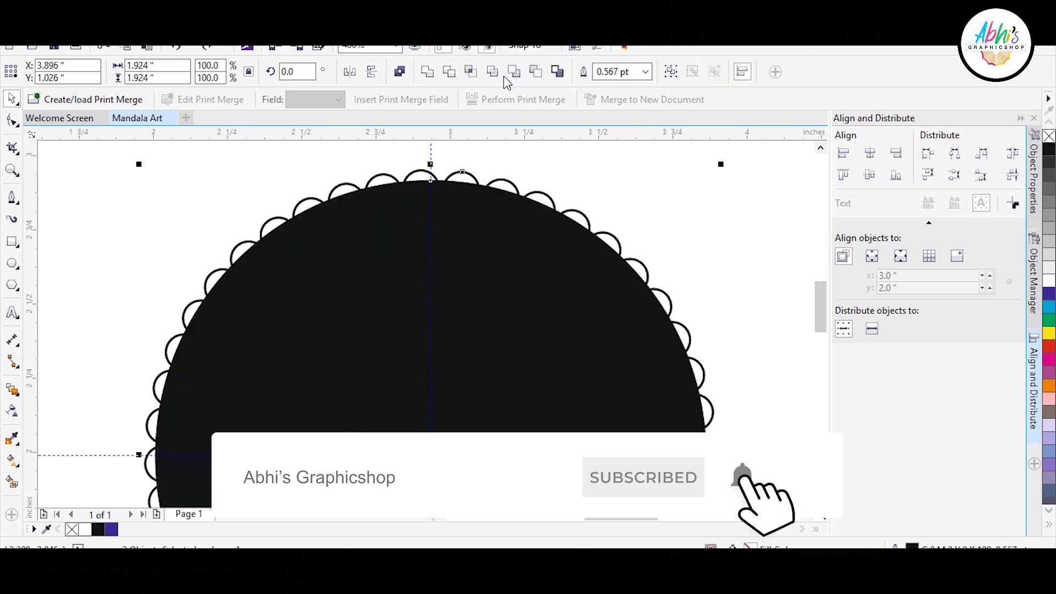
pyautogui.click(675, 200)
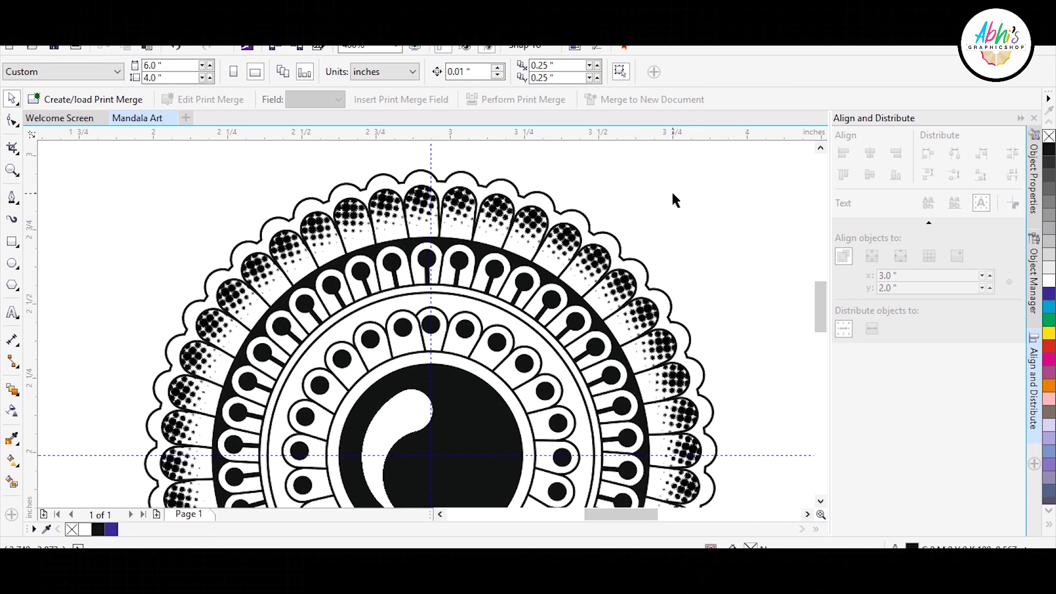
pyautogui.scroll(-1, 655, 193)
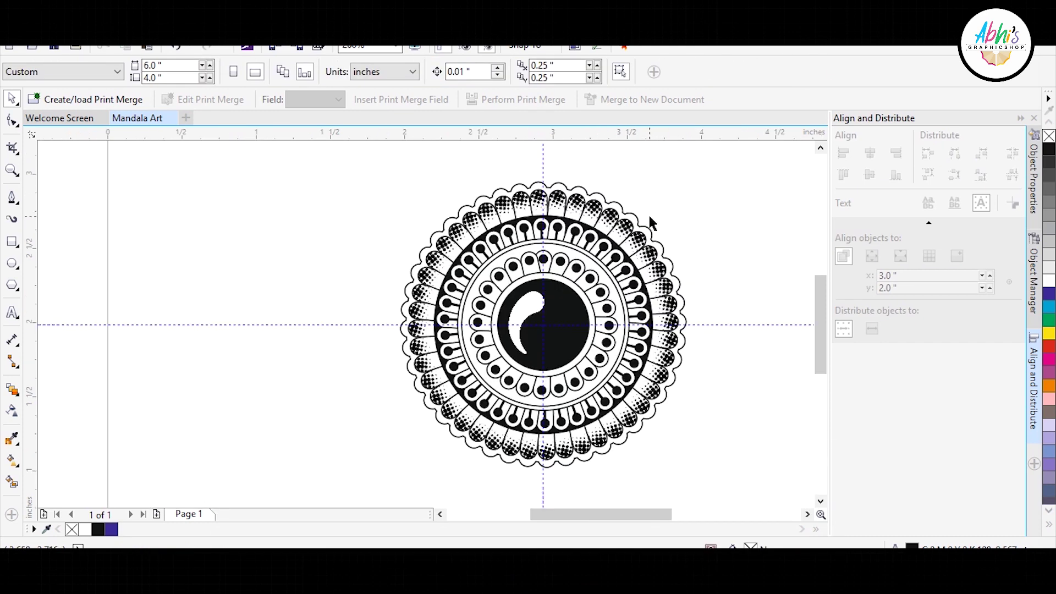
# Step: Copy the top petal above the ring, set its rotation to 0 and stretch it taller
pyautogui.scroll(2, 544, 210)
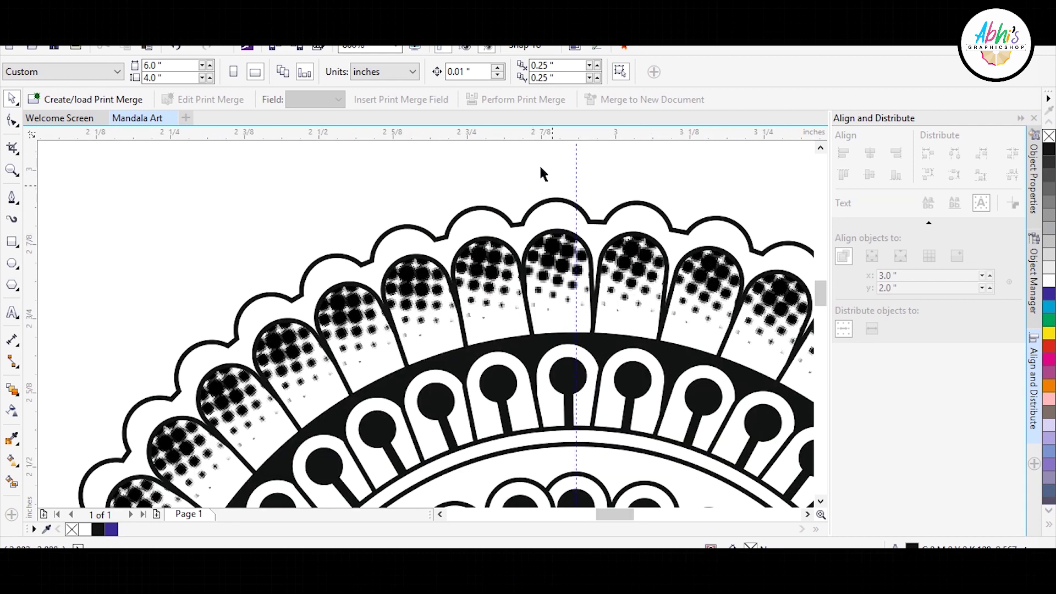
pyautogui.moveTo(549, 280); pyautogui.dragTo(551, 170)
pyautogui.press('Escape')
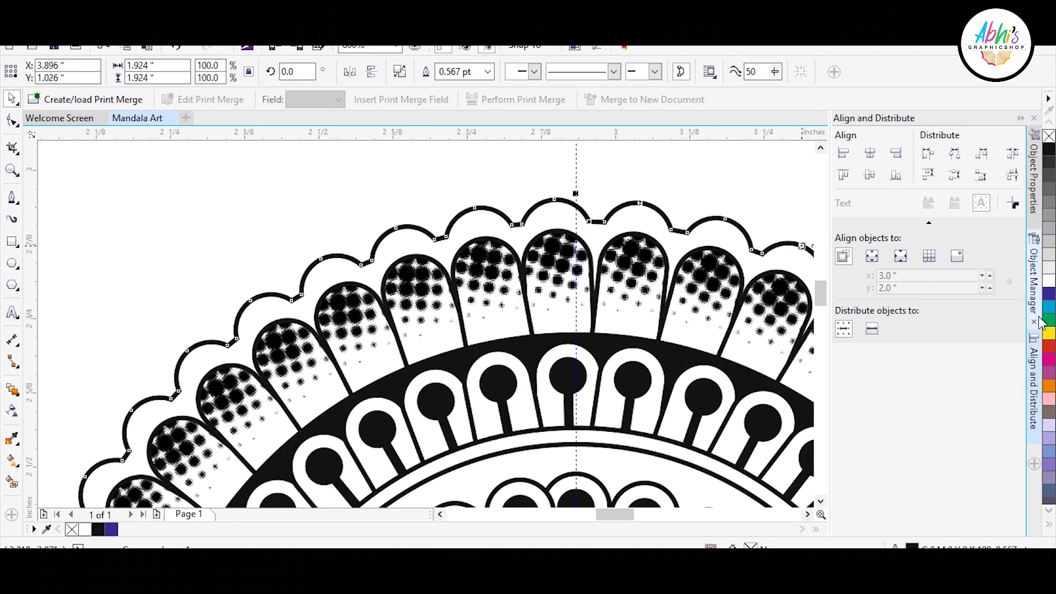
pyautogui.moveTo(564, 264); pyautogui.dragTo(579, 168)
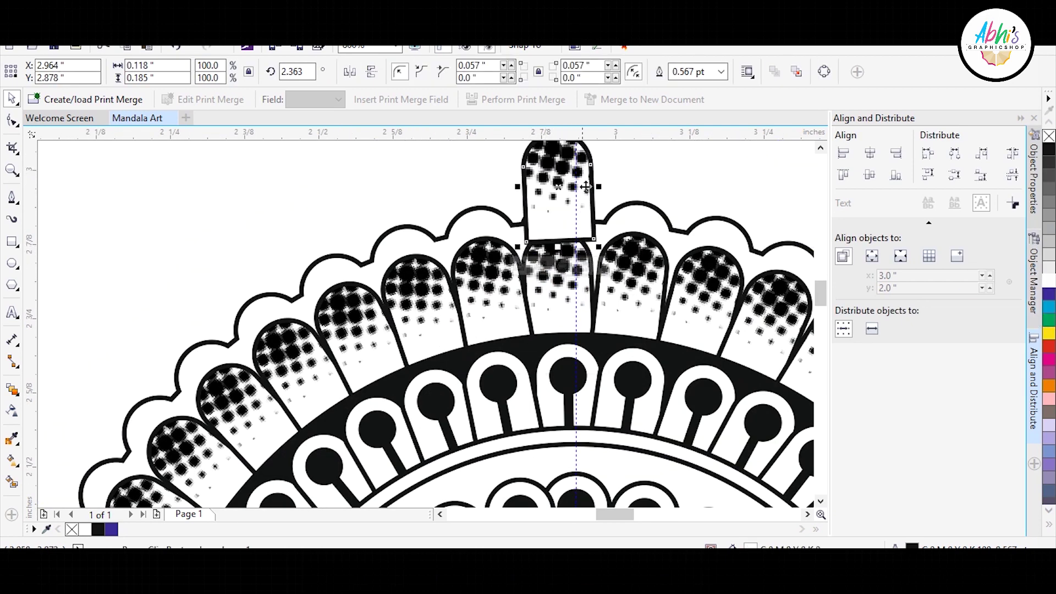
pyautogui.scroll(1, 558, 224)
pyautogui.click(558, 224)
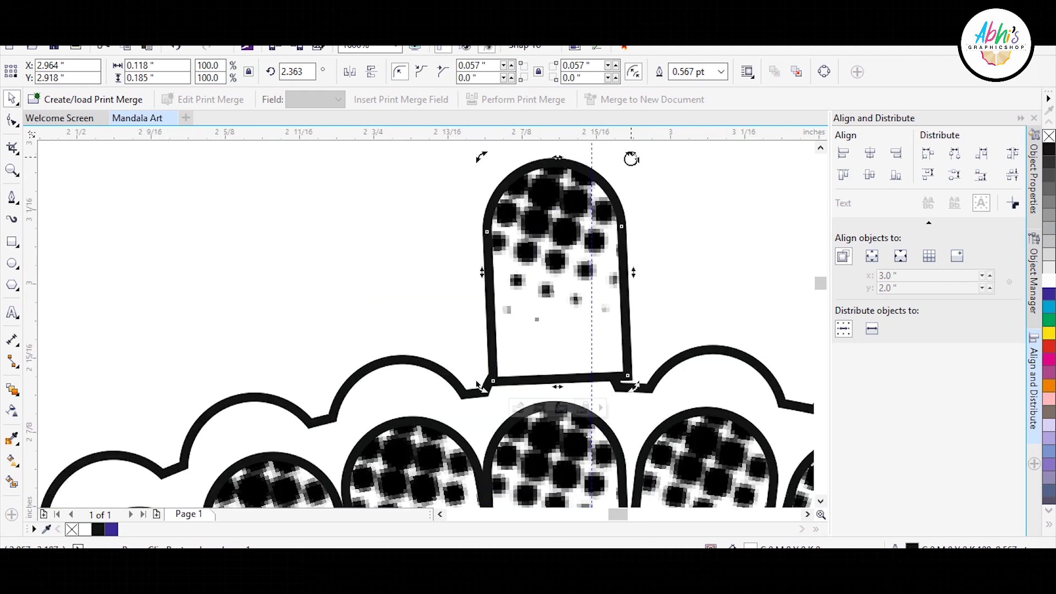
pyautogui.write('0')
pyautogui.press('Return')
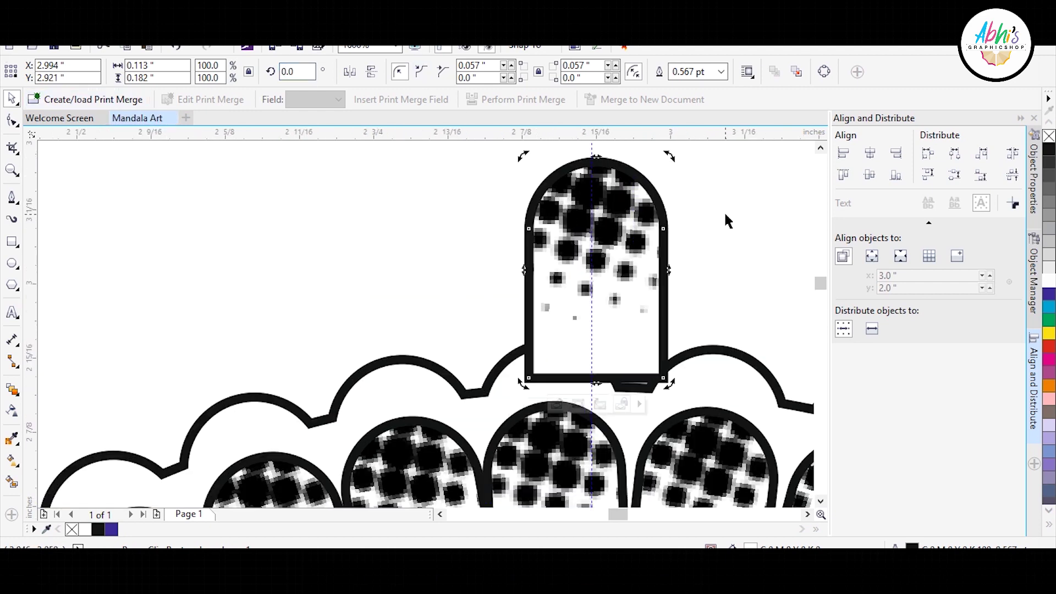
pyautogui.moveTo(637, 265); pyautogui.dragTo(615, 265)
pyautogui.moveTo(574, 157); pyautogui.dragTo(574, 144)
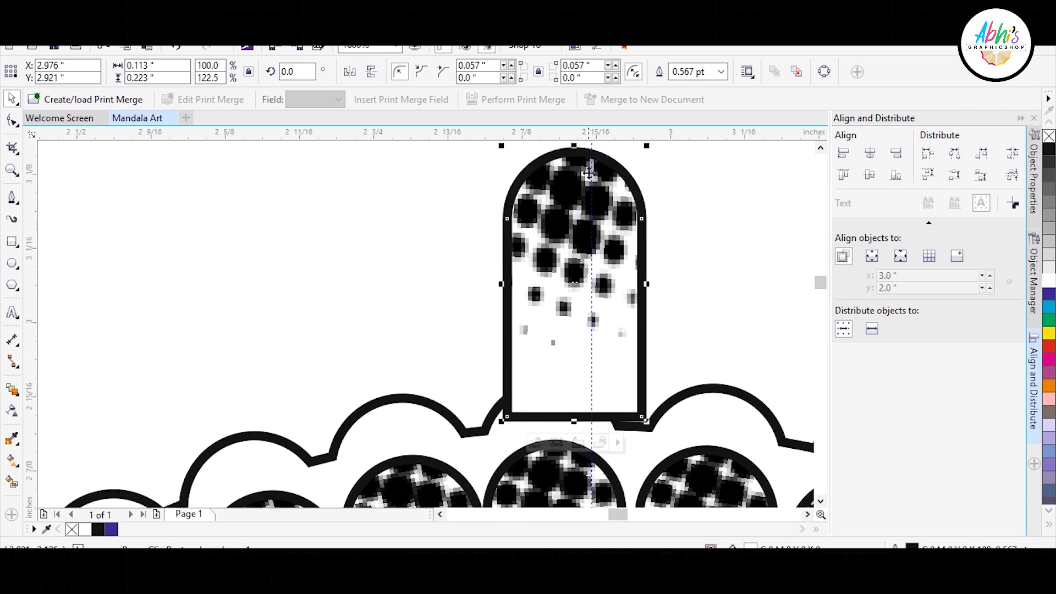
# Step: Shift the halftone dots lower inside the tall petal and centre it on the axis
pyautogui.keyDown('ctrl'); pyautogui.click(566, 229); pyautogui.keyUp('ctrl')
pyautogui.moveTo(580, 361)
pyautogui.mouseDown()
pyautogui.moveTo(576, 382)
pyautogui.moveTo(630, 201)
pyautogui.mouseUp()
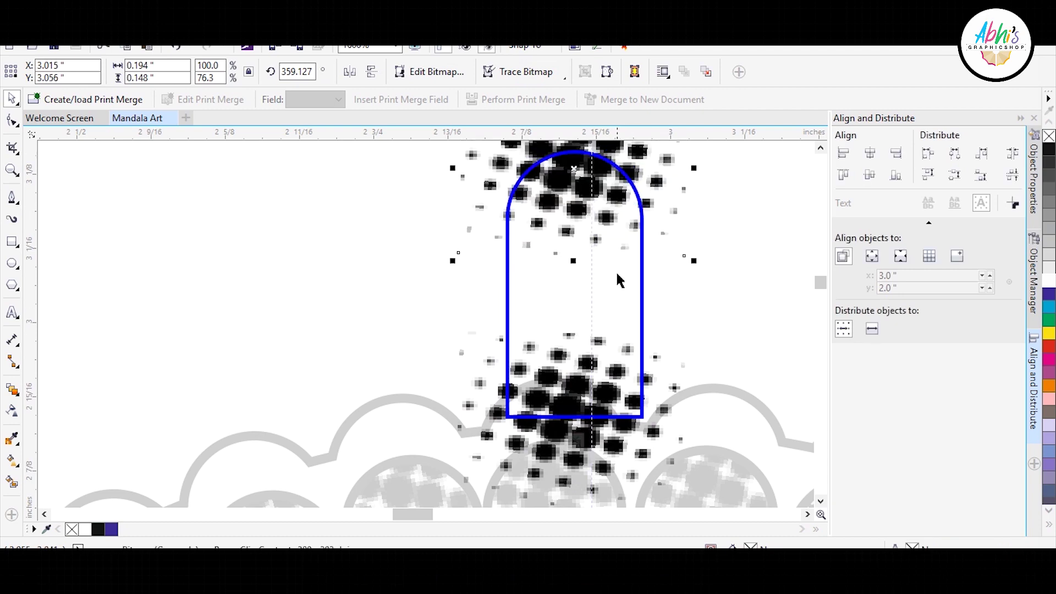
pyautogui.moveTo(573, 262); pyautogui.dragTo(568, 355)
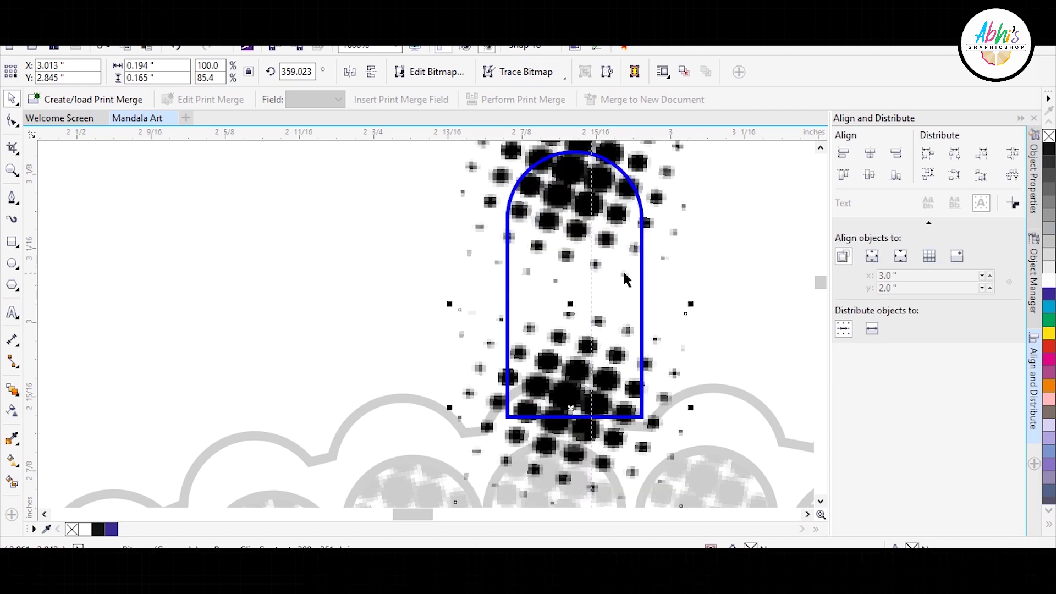
pyautogui.keyDown('ctrl'); pyautogui.click(720, 225); pyautogui.keyUp('ctrl')
pyautogui.scroll(-2, 445, 256)
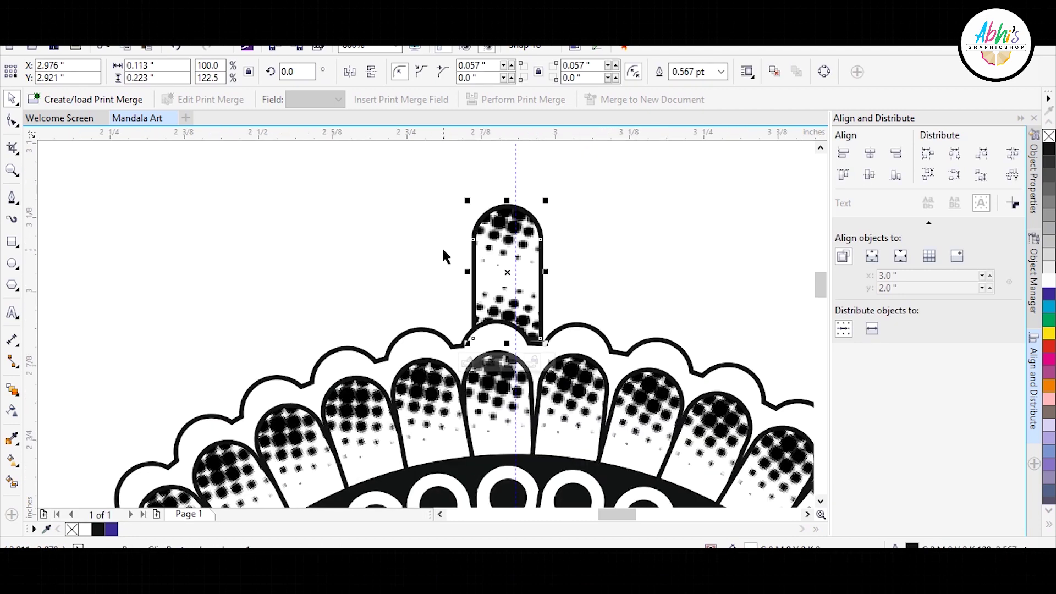
pyautogui.moveTo(523, 280); pyautogui.dragTo(516, 278)
# Step: Rotate copies of the tall petal around the mandala centre and adjust one petal's angle
pyautogui.scroll(-2, 538, 259)
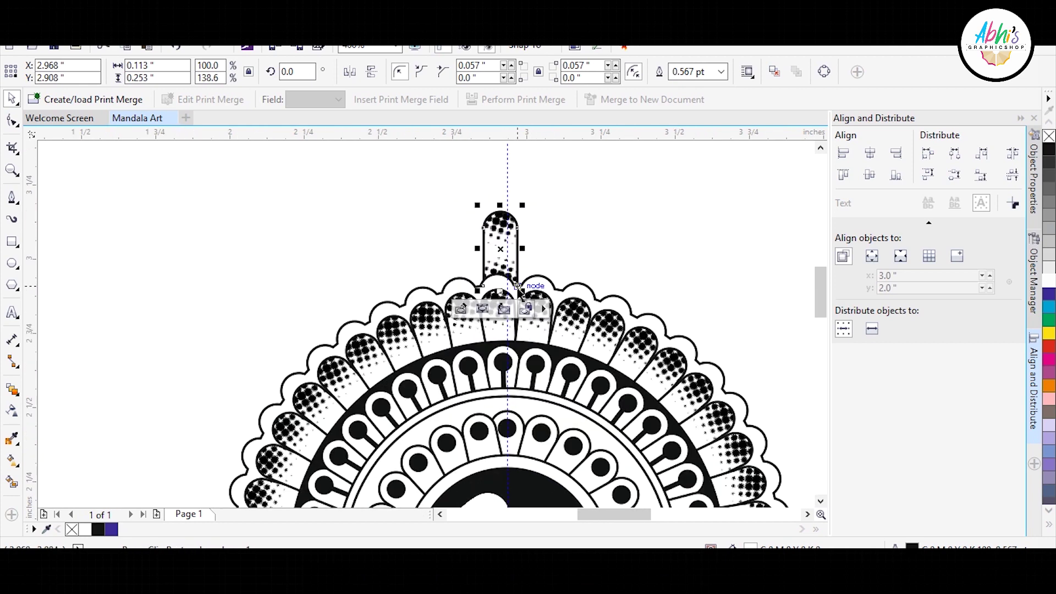
pyautogui.scroll(-1, 497, 236)
pyautogui.moveTo(496, 376); pyautogui.dragTo(497, 403)
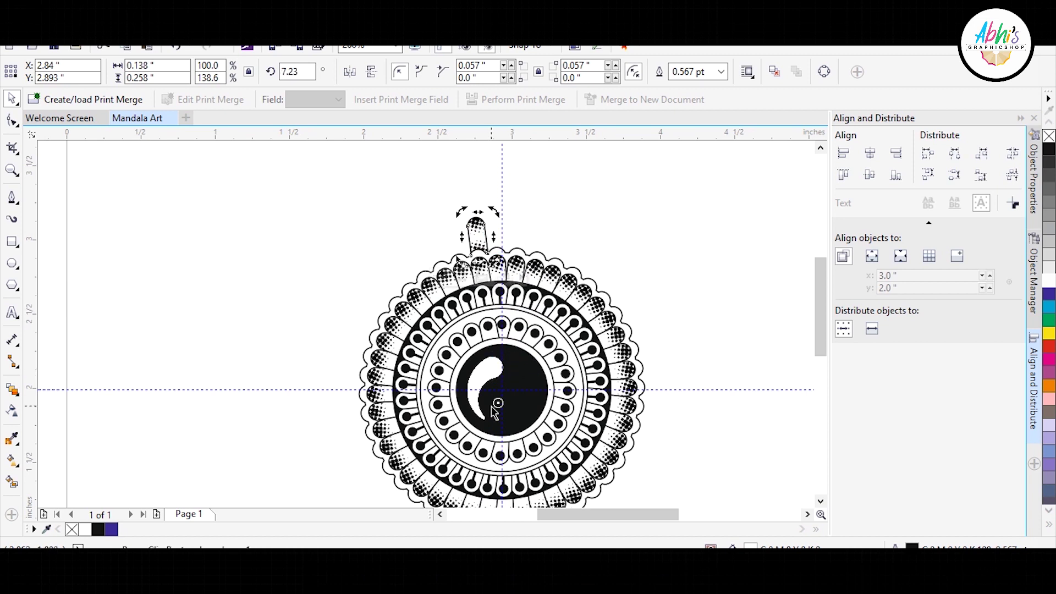
pyautogui.moveTo(510, 208)
pyautogui.mouseDown()
pyautogui.moveTo(532, 211)
pyautogui.moveTo(604, 270)
pyautogui.mouseUp()
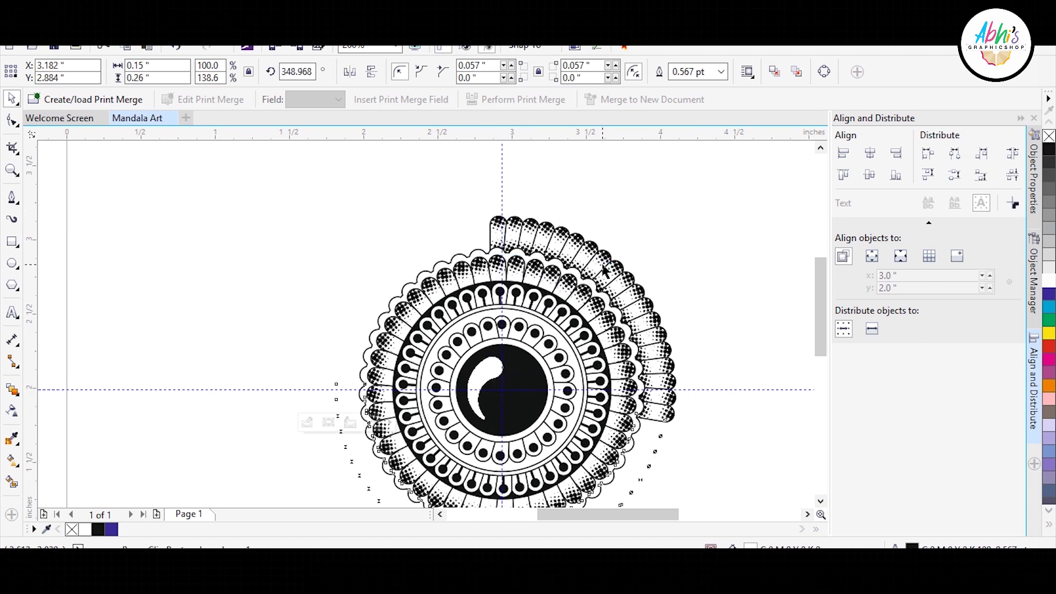
pyautogui.click(554, 186)
pyautogui.scroll(4, 555, 186)
pyautogui.click(511, 308)
pyautogui.moveTo(554, 236); pyautogui.dragTo(565, 233)
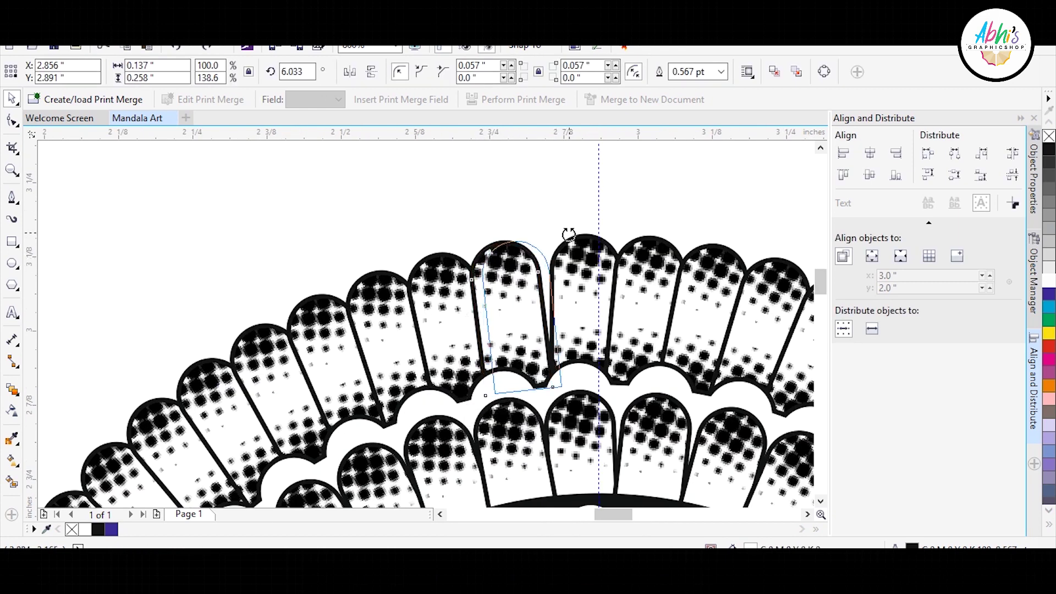
pyautogui.click(450, 230)
# Step: Draw a closed half-petal outline with the Pen tool above the mandala
pyautogui.scroll(-5, 450, 233)
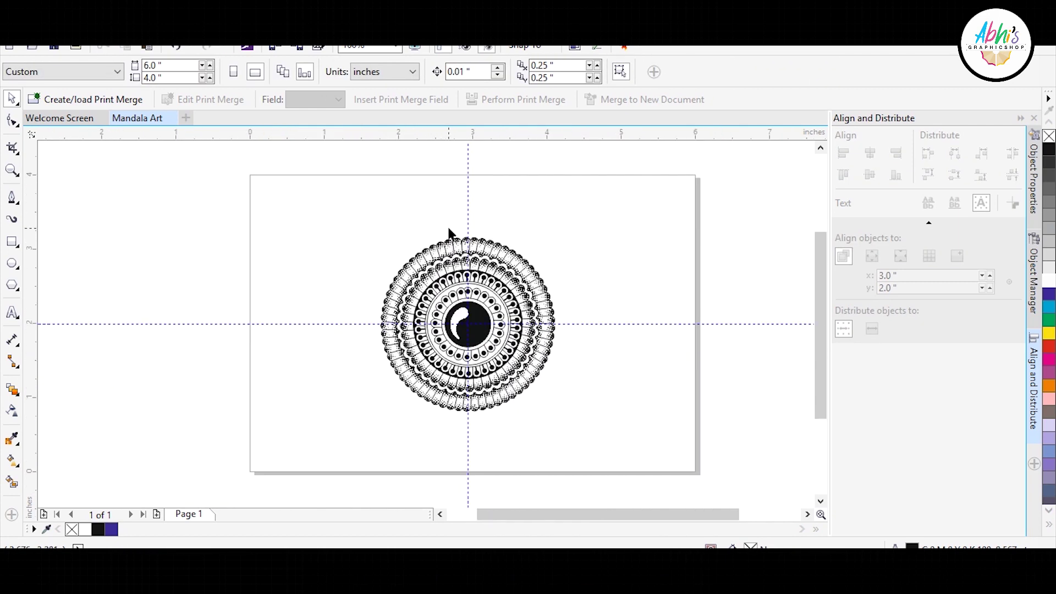
pyautogui.scroll(3, 452, 247)
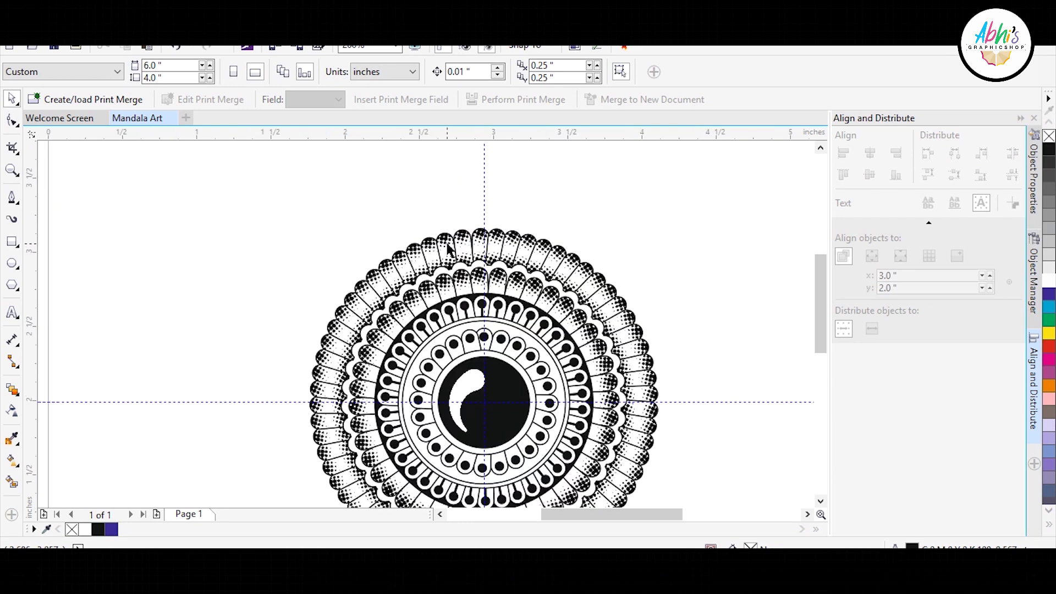
pyautogui.scroll(-2, 465, 305)
pyautogui.scroll(2, 484, 249)
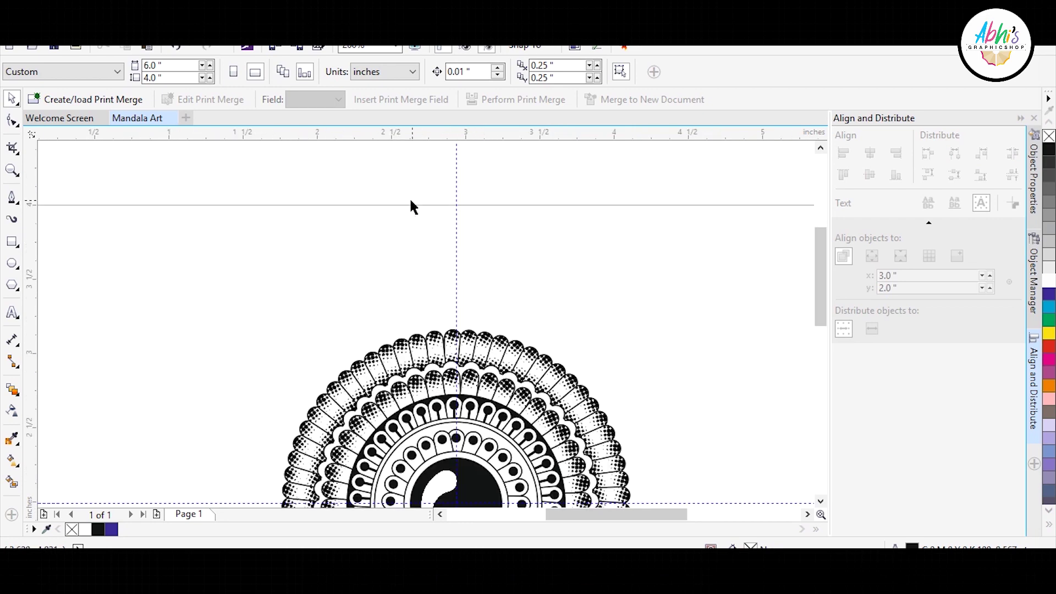
pyautogui.click(16, 196)
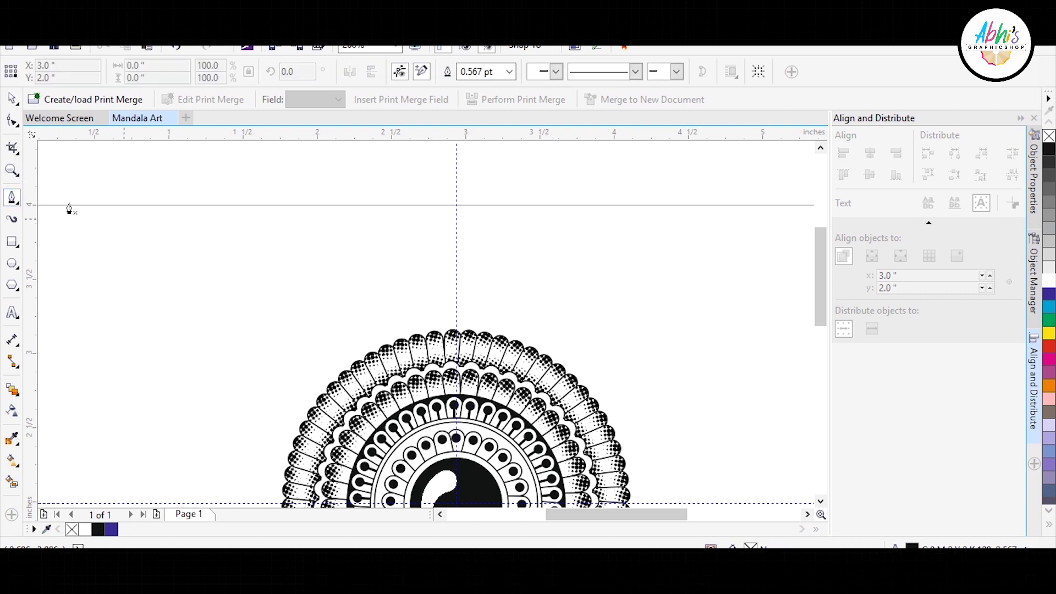
pyautogui.click(436, 235)
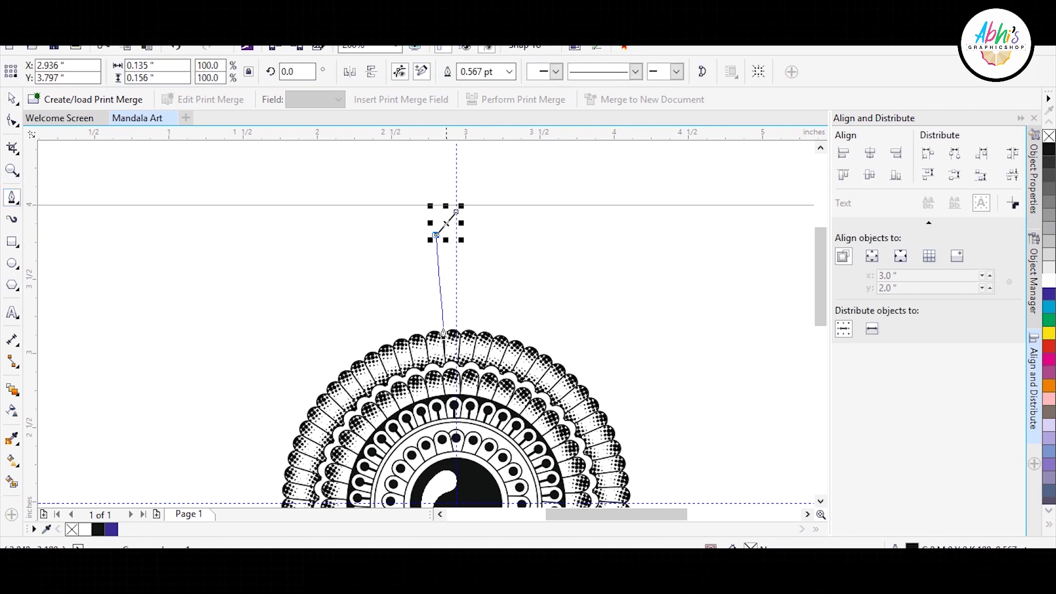
pyautogui.click(444, 362)
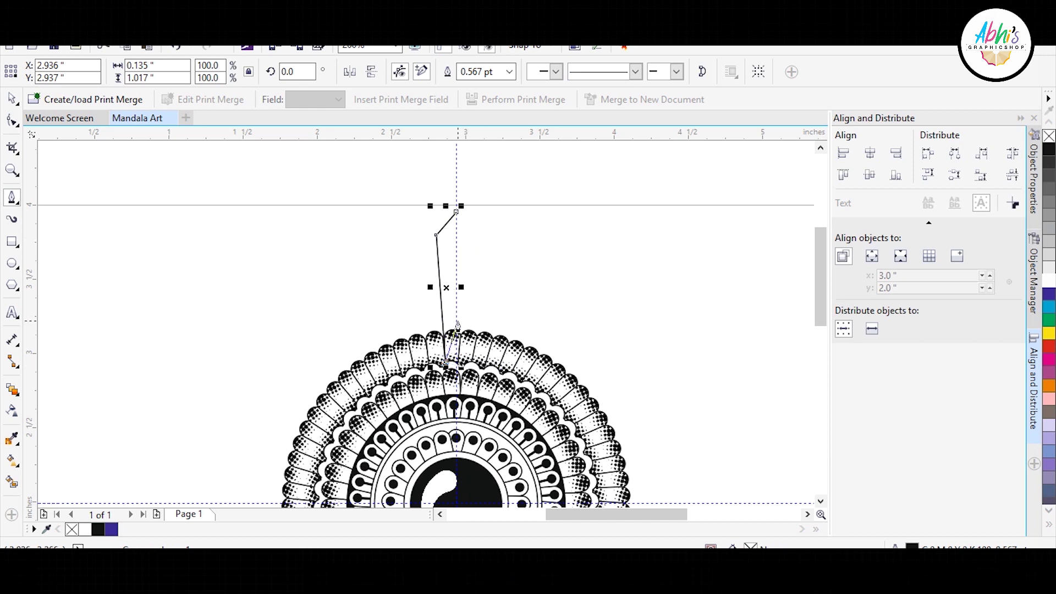
pyautogui.click(460, 364)
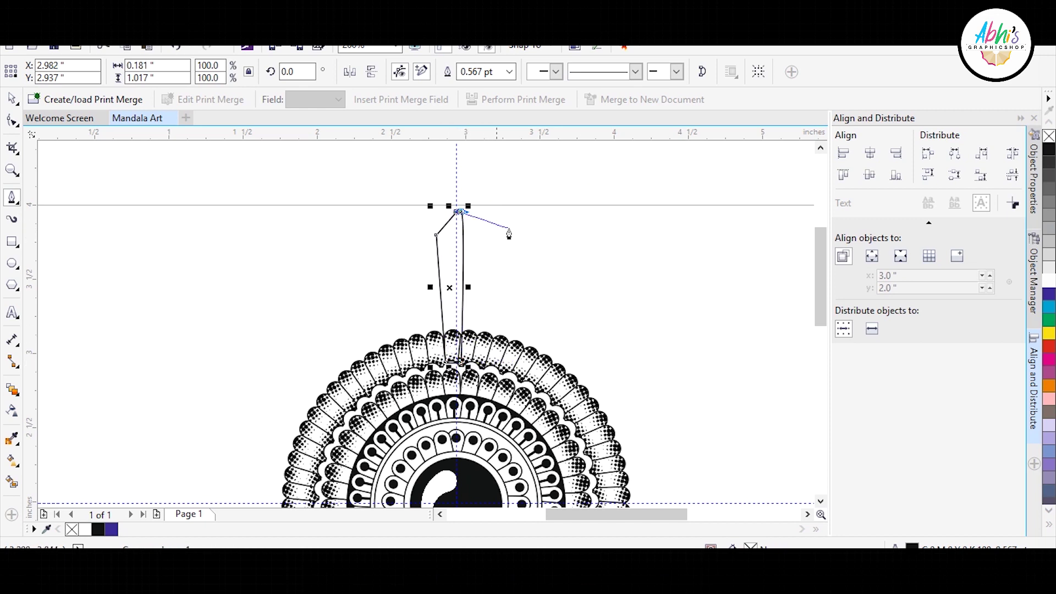
pyautogui.click(456, 211)
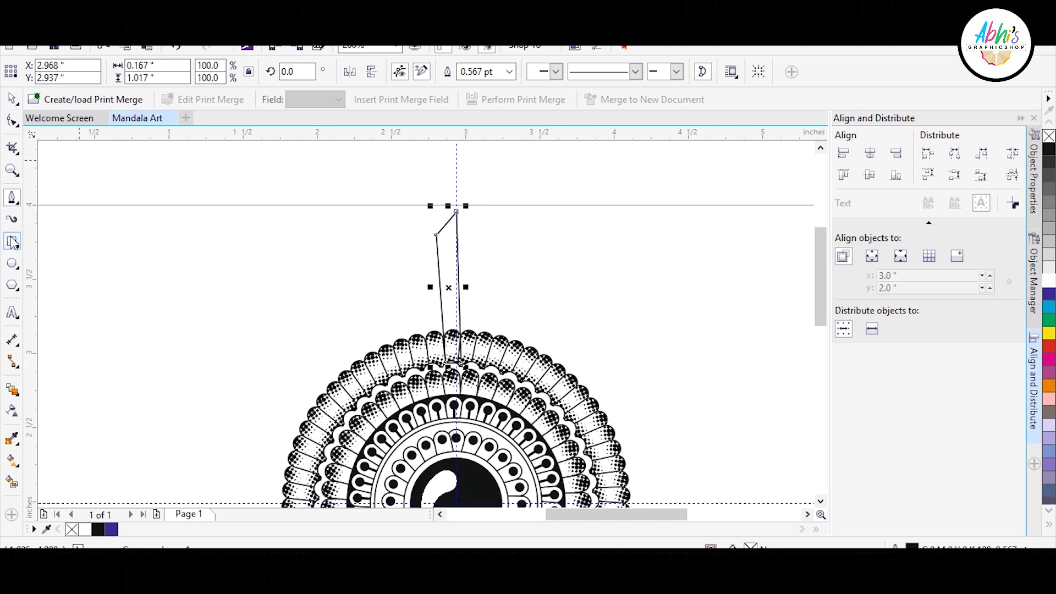
# Step: Trim the half petal with a rectangle, mirror a copy and weld both halves
pyautogui.click(12, 242)
pyautogui.moveTo(455, 179); pyautogui.dragTo(580, 405)
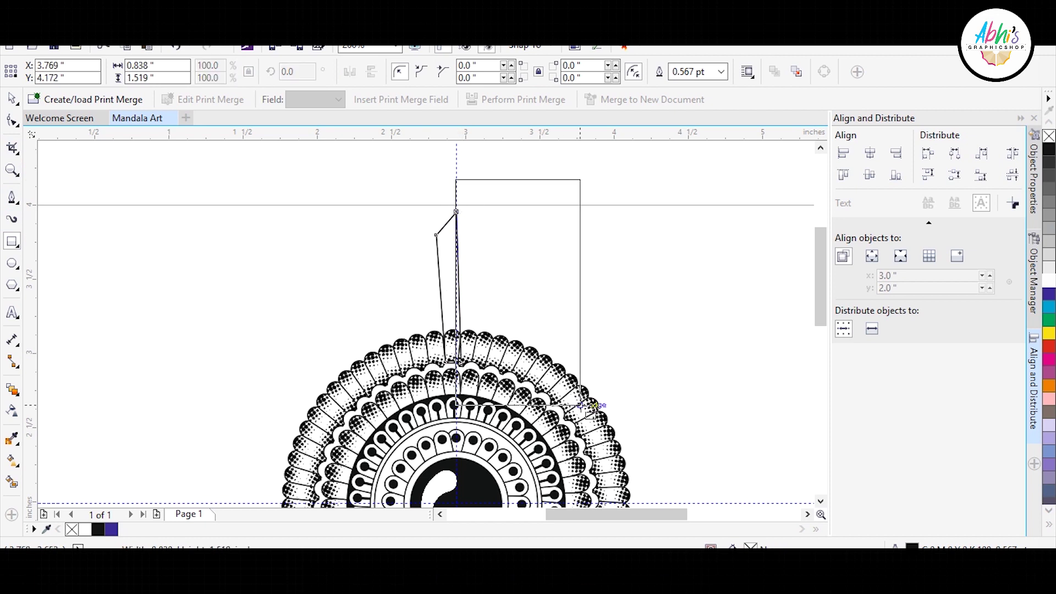
pyautogui.click(12, 99)
pyautogui.keyDown('shift'); pyautogui.click(437, 236); pyautogui.keyUp('shift')
pyautogui.click(530, 71)
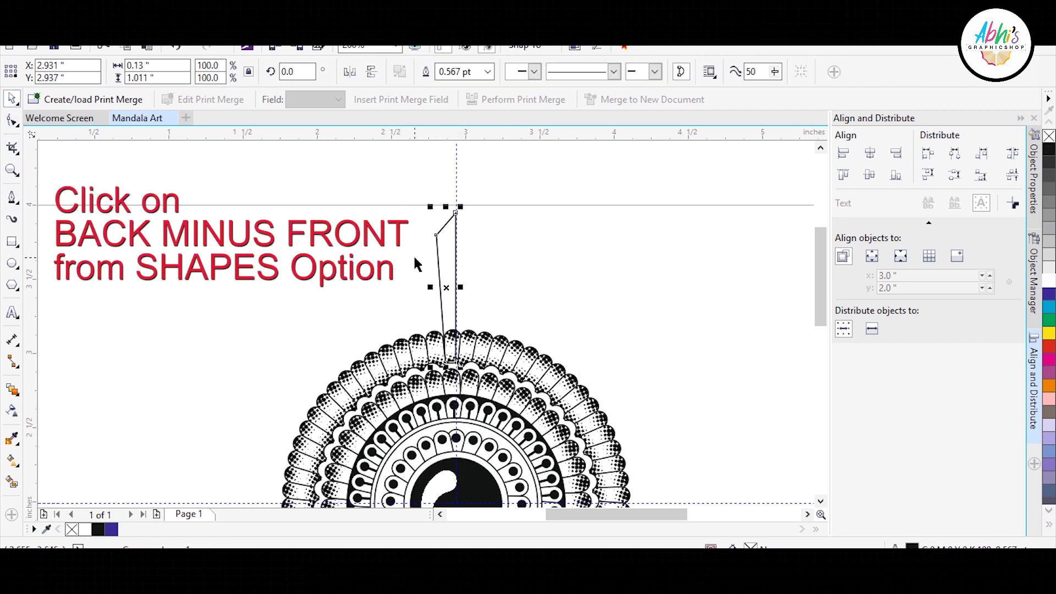
pyautogui.click(490, 148)
pyautogui.scroll(3, 451, 236)
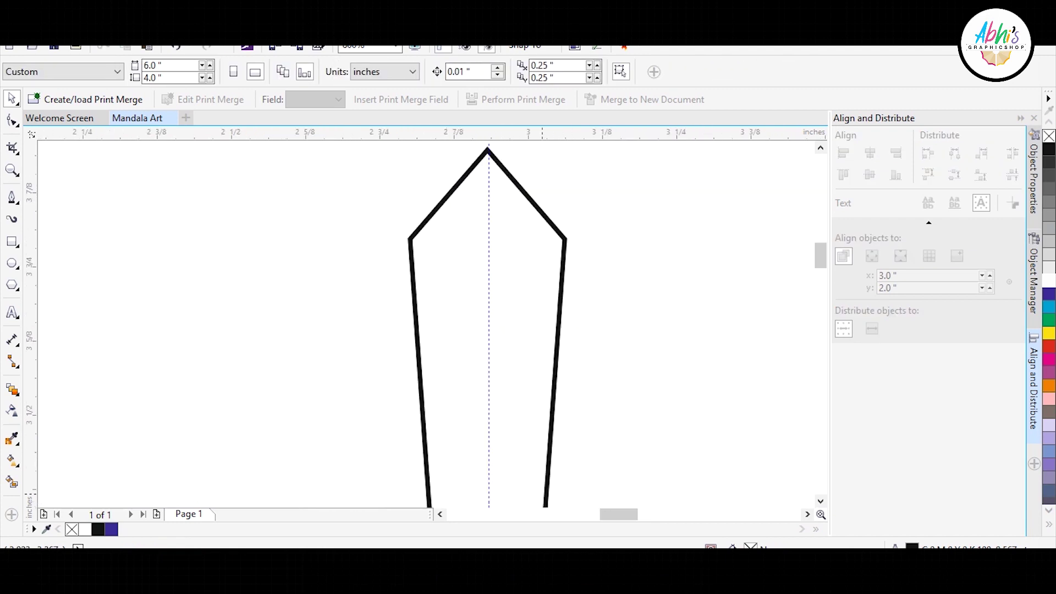
# Step: Draw a diagonal line inside the spike and mirror a copy to form a chevron
pyautogui.scroll(-2, 510, 337)
pyautogui.scroll(2, 473, 414)
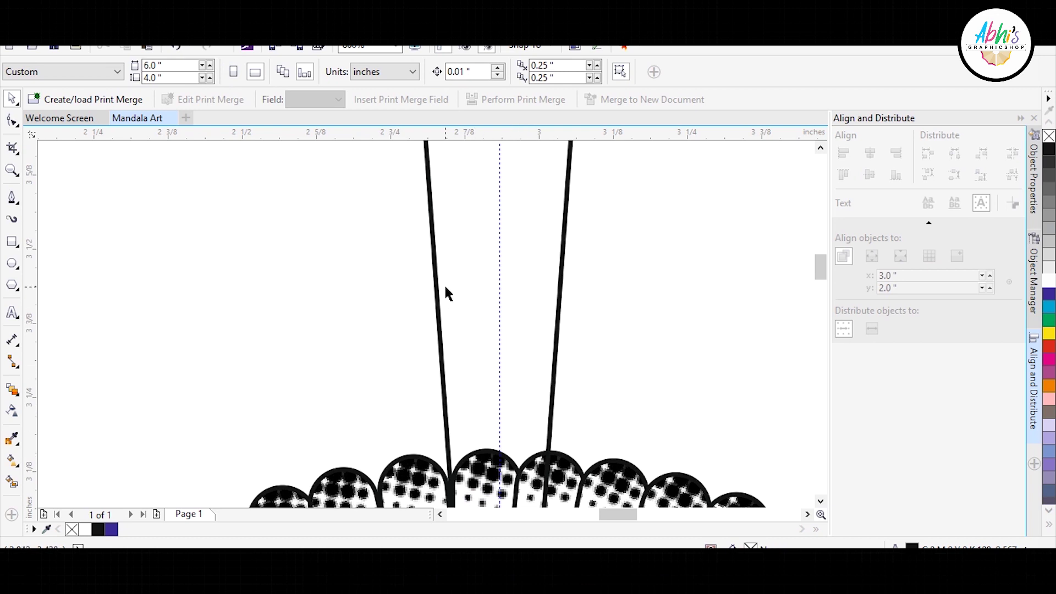
pyautogui.click(11, 200)
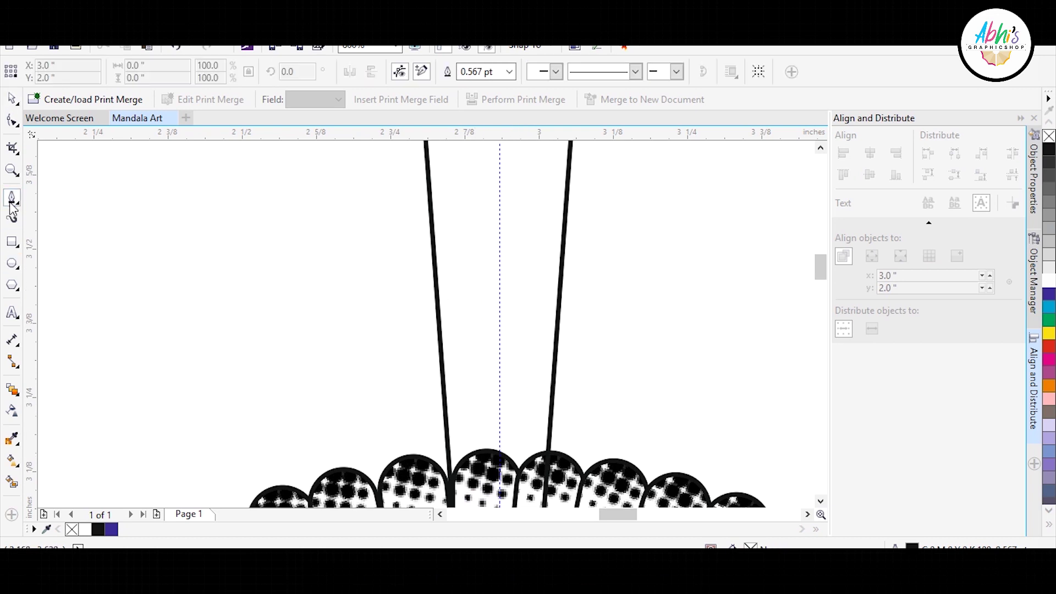
pyautogui.click(434, 267)
pyautogui.click(499, 200)
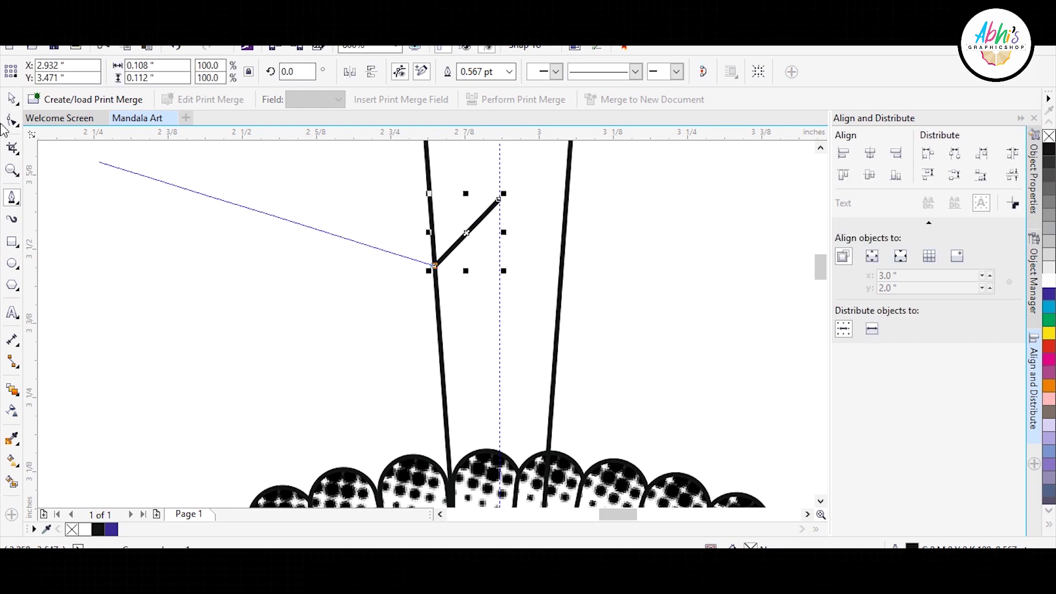
pyautogui.click(14, 98)
pyautogui.moveTo(429, 271); pyautogui.dragTo(560, 264)
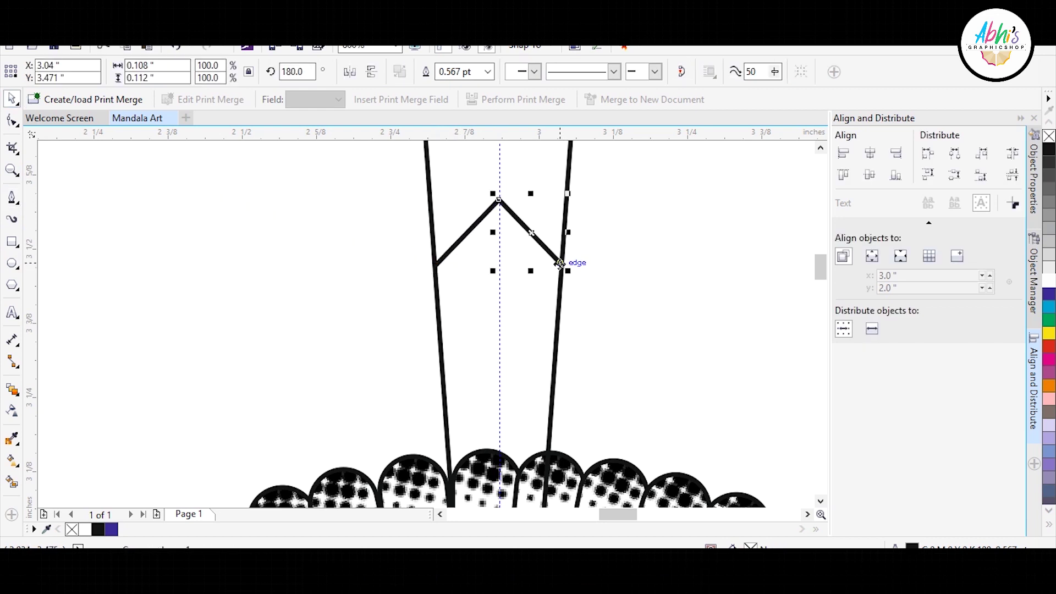
pyautogui.click(608, 250)
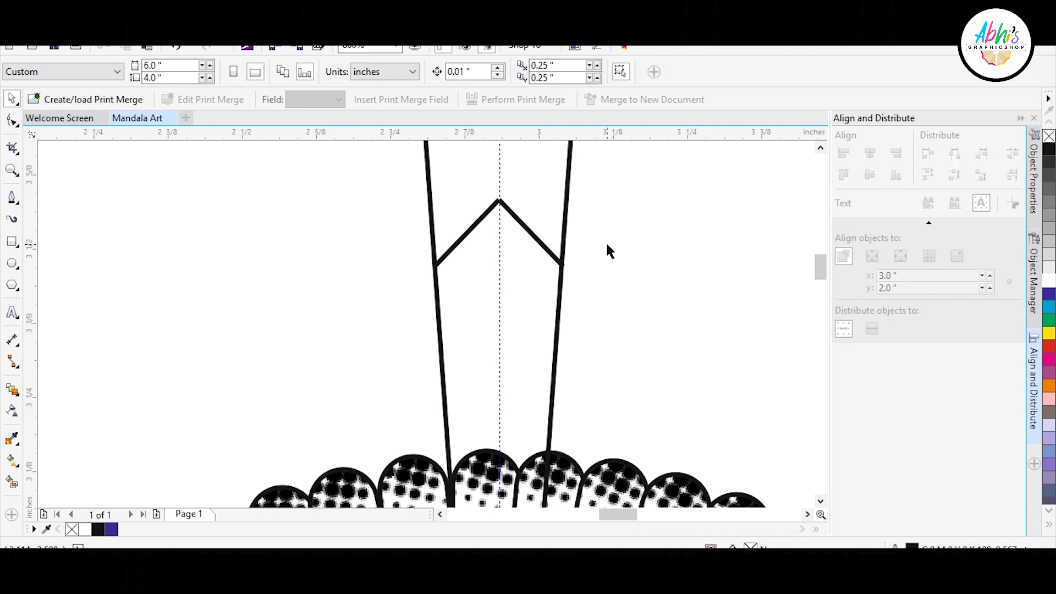
pyautogui.moveTo(515, 225)
pyautogui.mouseDown()
pyautogui.moveTo(515, 252)
pyautogui.moveTo(516, 225)
pyautogui.mouseUp()
# Step: Draw the inner pentagon's apex, sides and bottom corners with the Pen tool
pyautogui.click(12, 196)
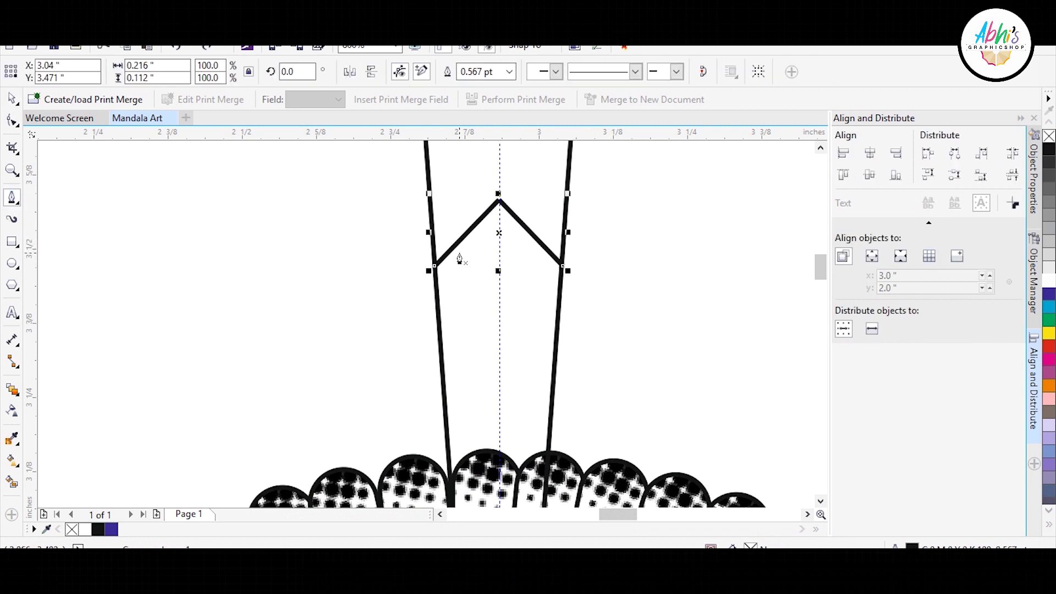
pyautogui.click(458, 279)
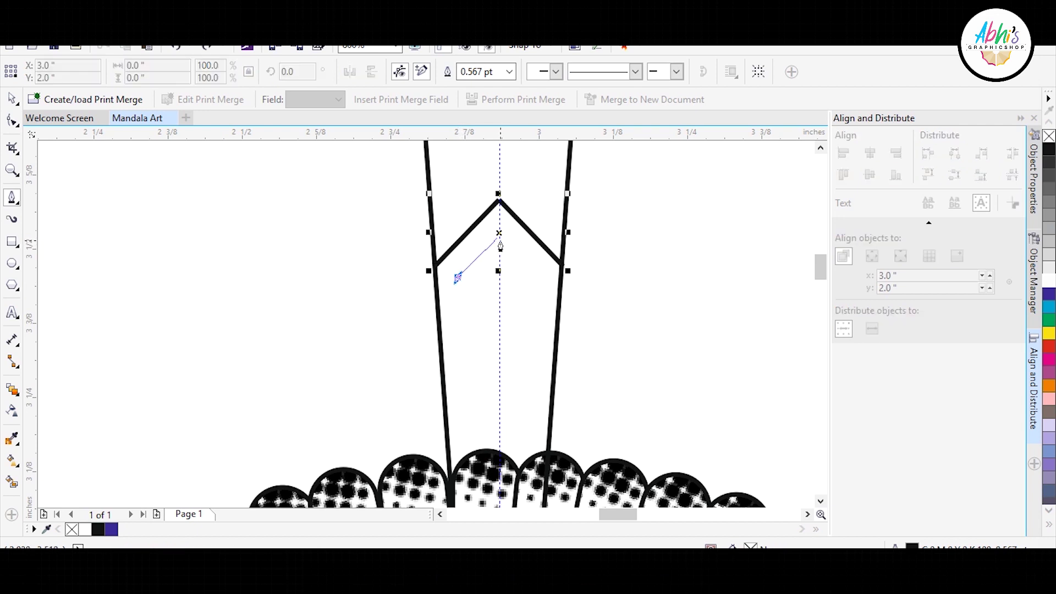
pyautogui.click(498, 234)
pyautogui.click(539, 278)
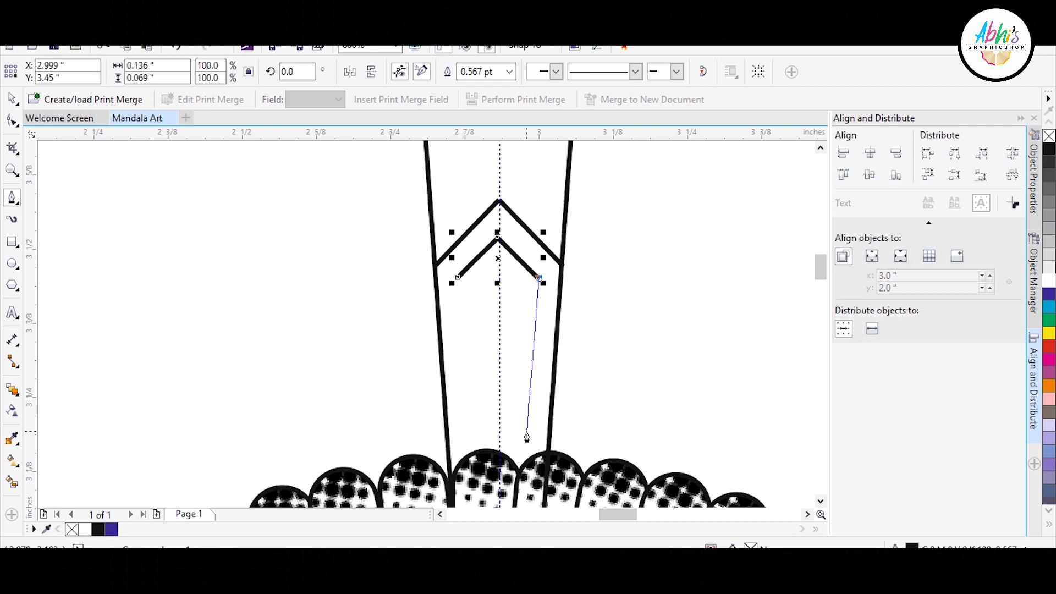
pyautogui.click(527, 431)
pyautogui.click(478, 431)
pyautogui.click(458, 278)
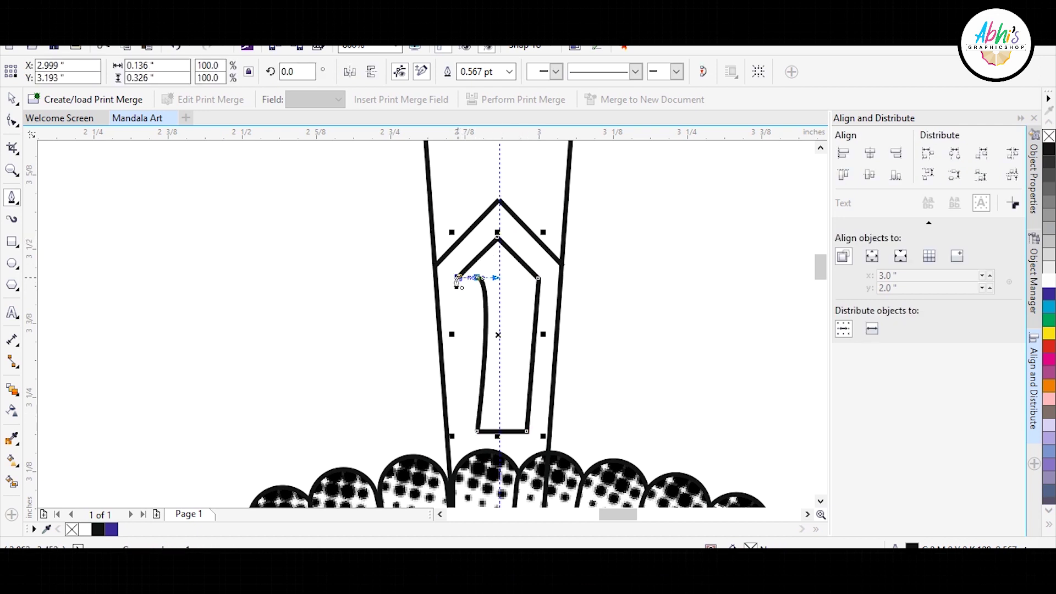
pyautogui.press('space')
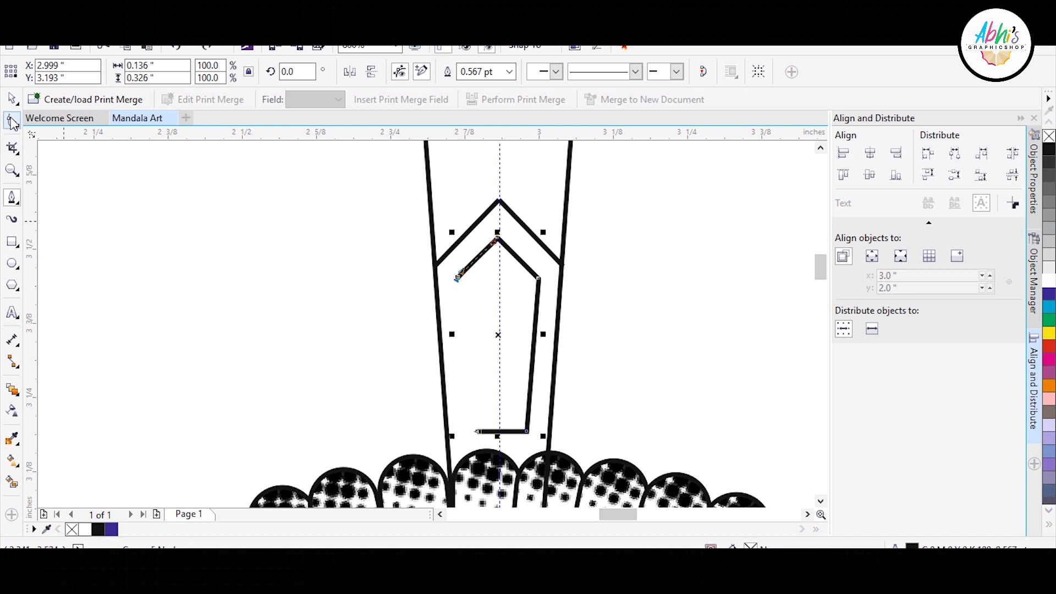
# Step: Close the pentagon path at its start node and select it as one object
pyautogui.click(12, 120)
pyautogui.click(12, 197)
pyautogui.click(477, 431)
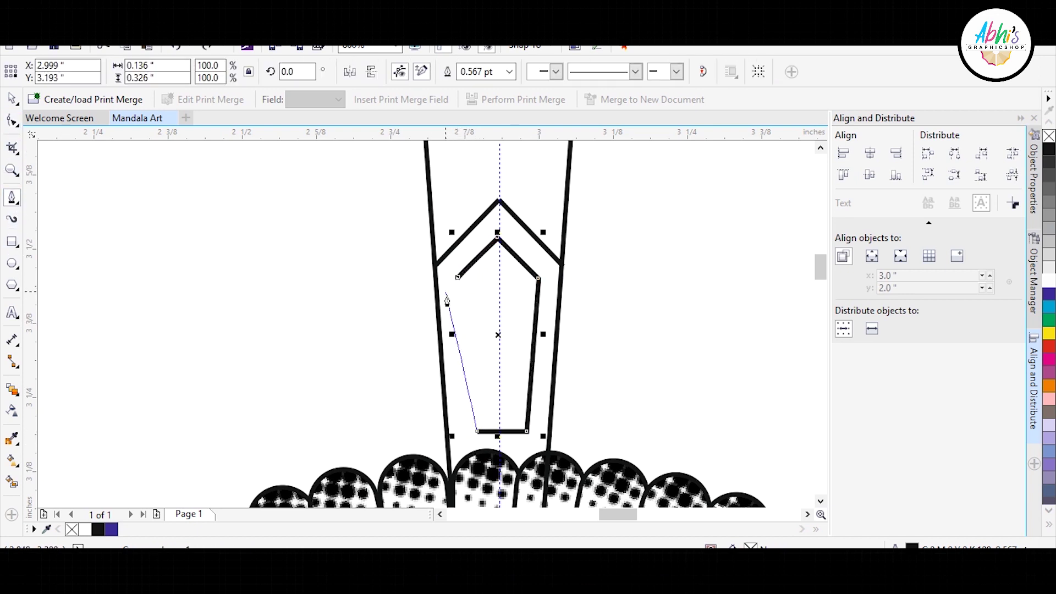
pyautogui.click(458, 278)
pyautogui.click(12, 120)
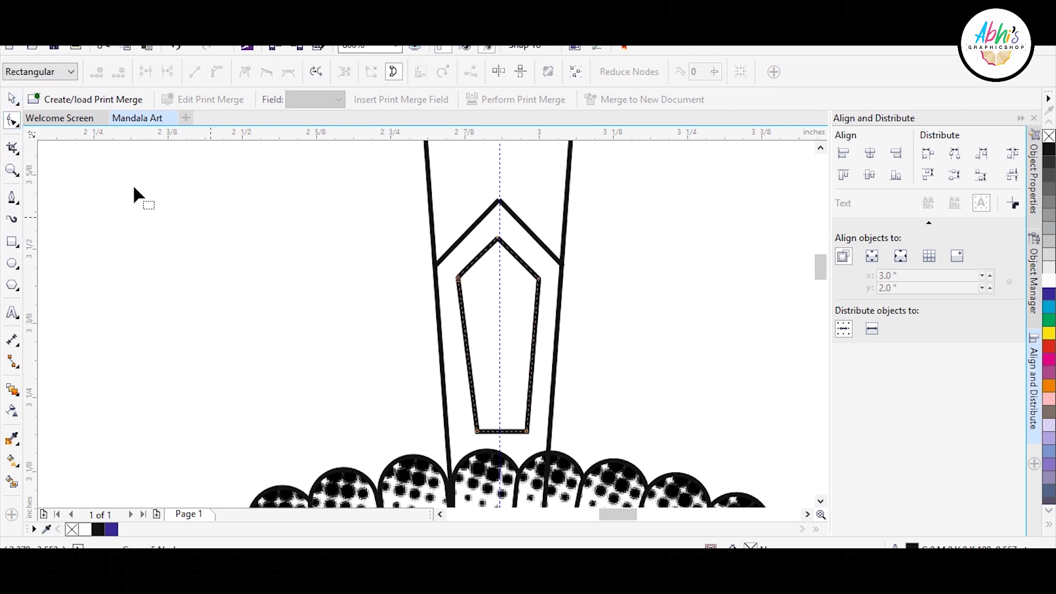
pyautogui.moveTo(478, 431); pyautogui.dragTo(448, 439)
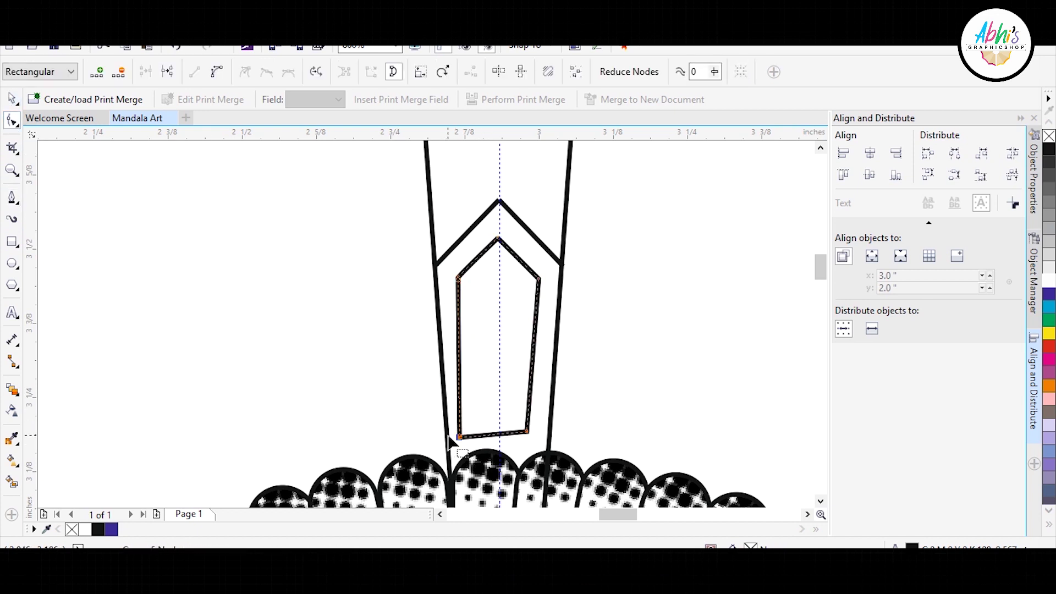
pyautogui.hotkey('ctrl', 'z')
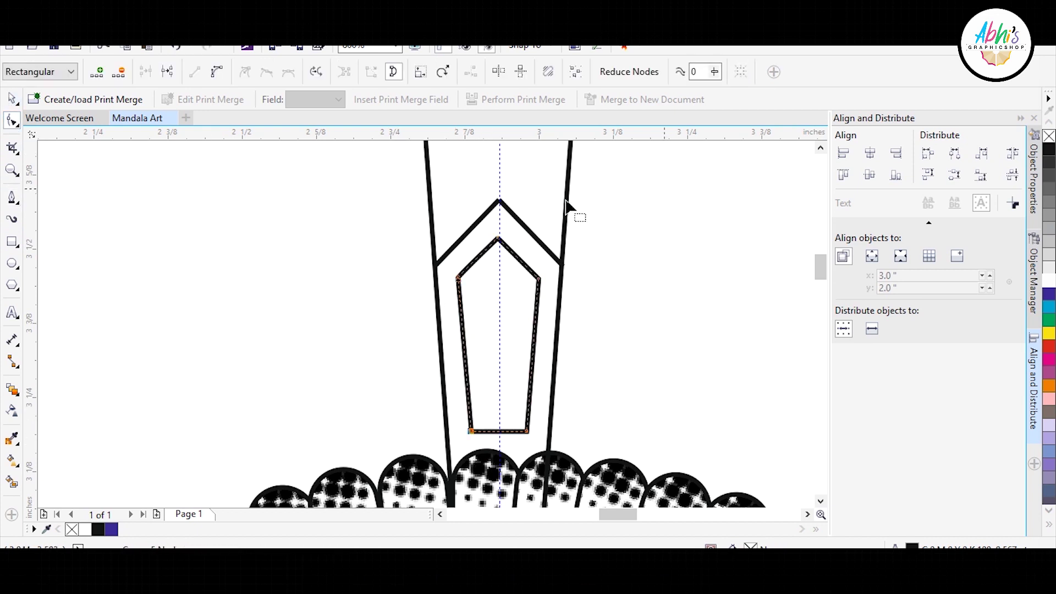
pyautogui.click(12, 100)
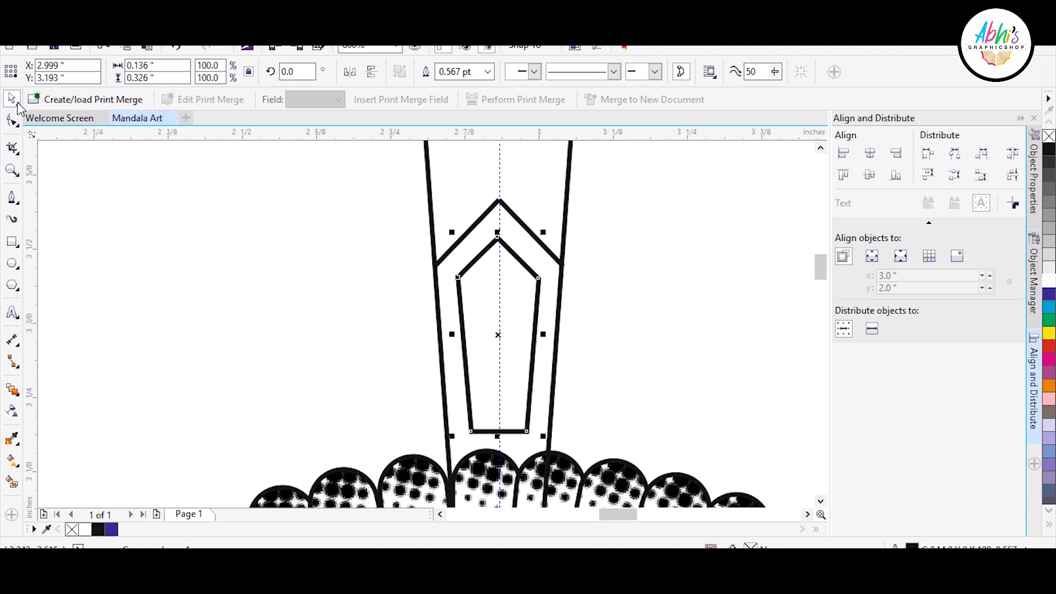
# Step: Drag the halftone bitmap out of a petal's PowerClip into the inner pentagon
pyautogui.scroll(-2, 471, 280)
pyautogui.scroll(2, 471, 281)
pyautogui.click(603, 376)
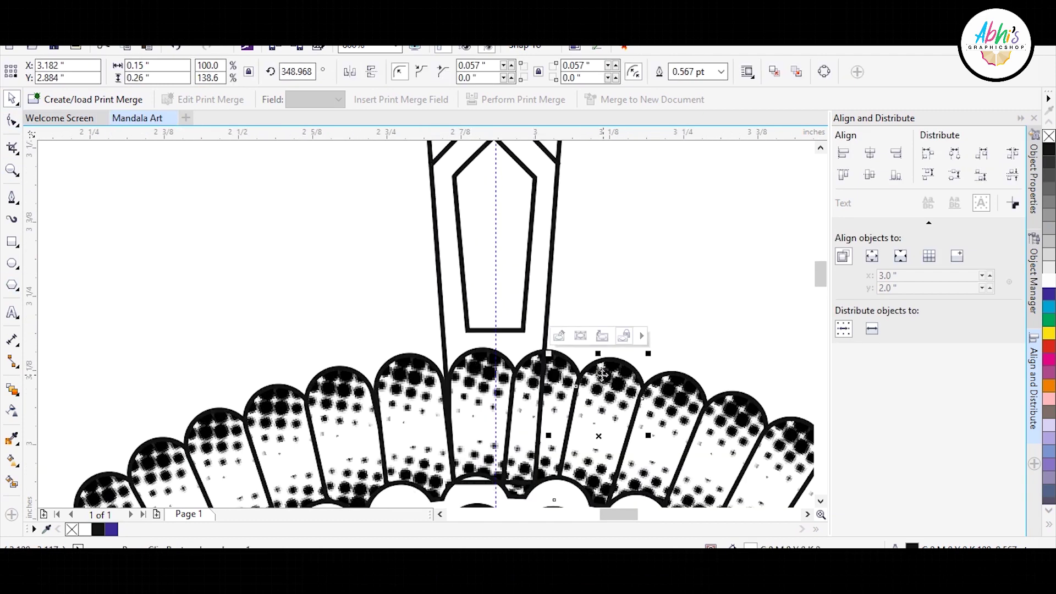
pyautogui.doubleClick(603, 375)
pyautogui.click(612, 343)
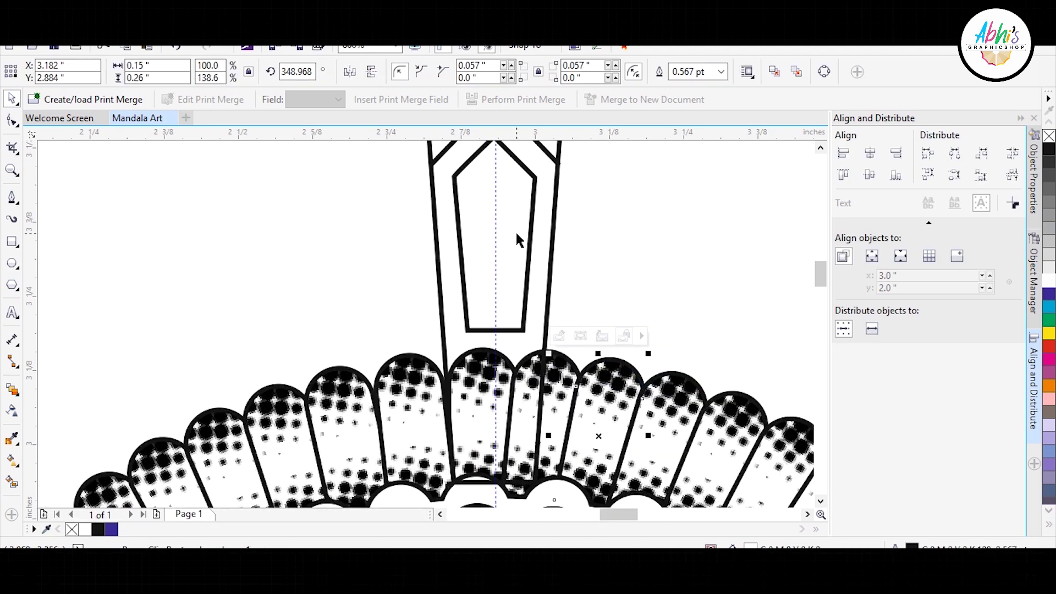
pyautogui.moveTo(604, 385); pyautogui.dragTo(495, 292)
pyautogui.doubleClick(523, 292)
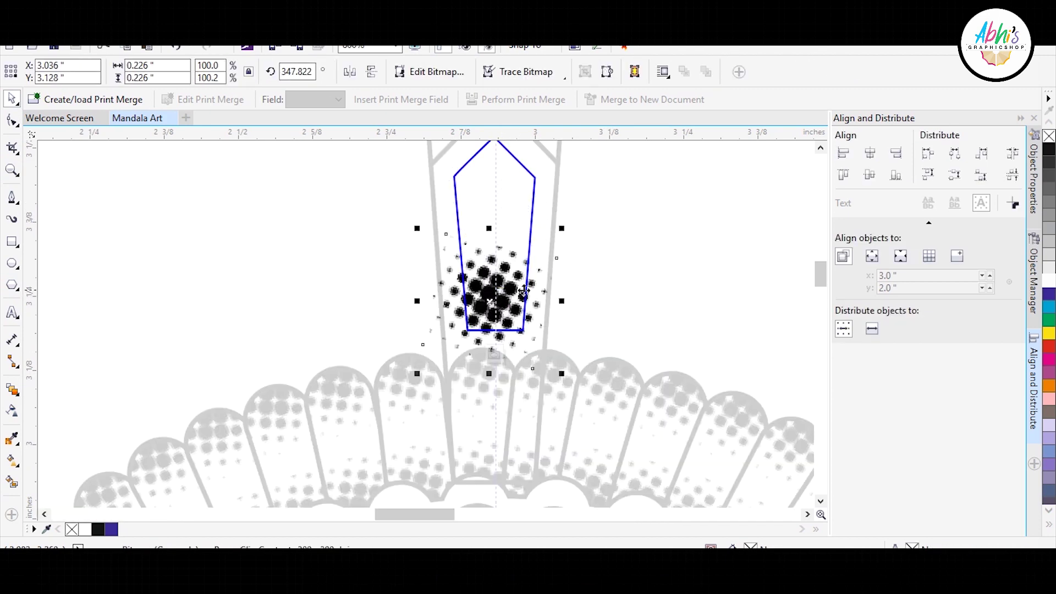
pyautogui.keyDown('ctrl'); pyautogui.click(605, 246); pyautogui.keyUp('ctrl')
pyautogui.scroll(-2, 501, 196)
pyautogui.scroll(2, 514, 235)
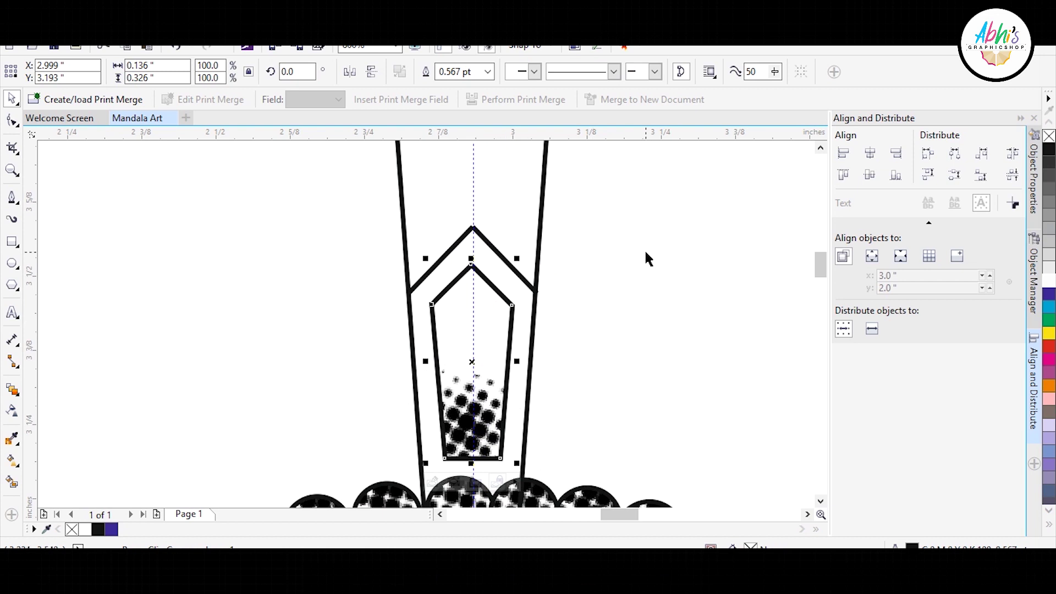
pyautogui.scroll(-2, 514, 294)
pyautogui.scroll(2, 510, 236)
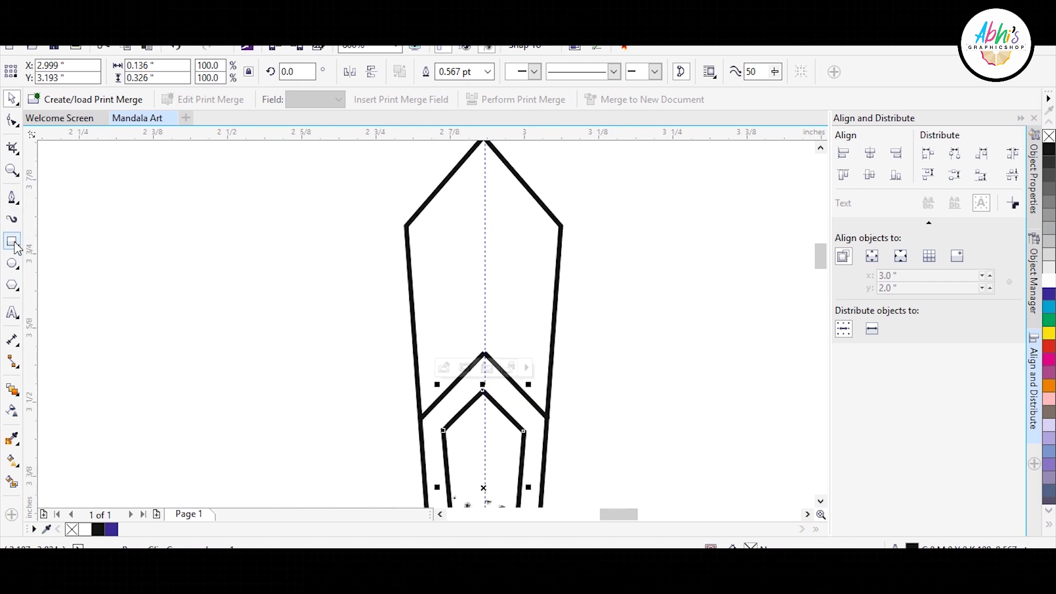
pyautogui.moveTo(12, 313)
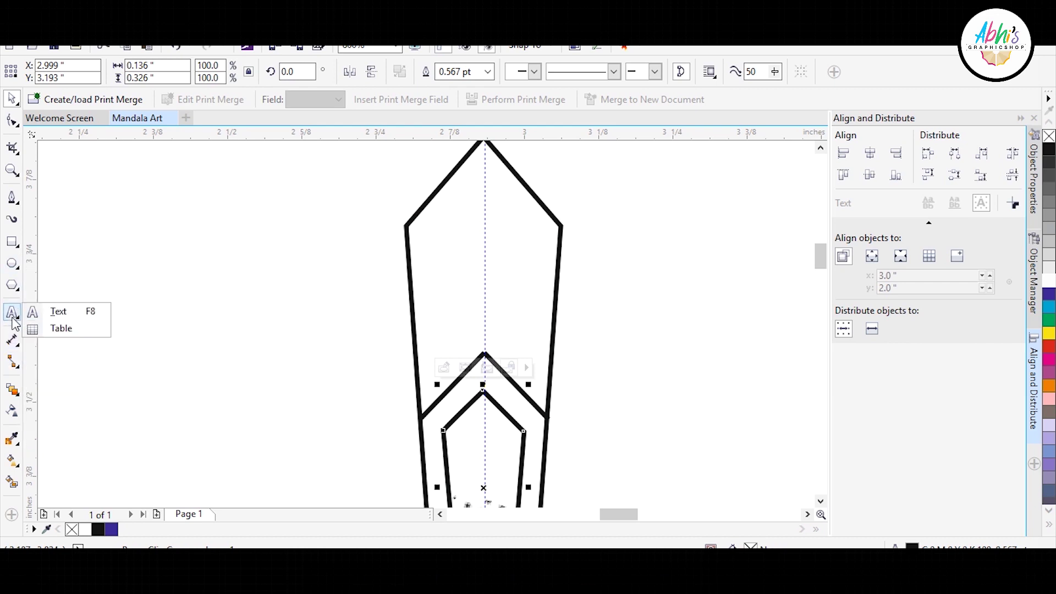
# Step: Draw a small spiral beside the tall pointed shape, replacing the oversized first attempts
pyautogui.click(55, 358)
pyautogui.moveTo(350, 191); pyautogui.dragTo(495, 352)
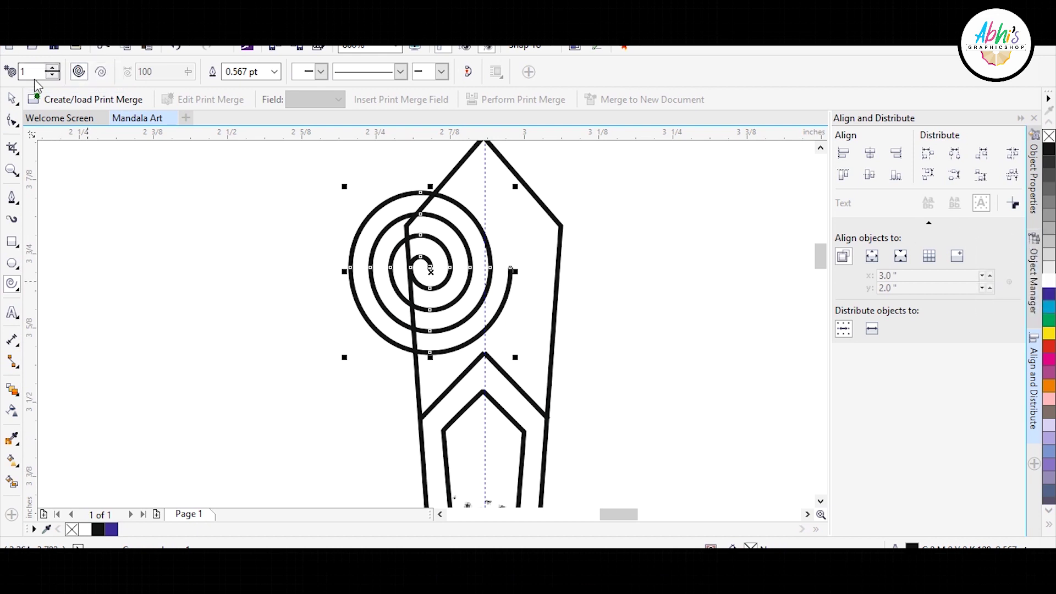
pyautogui.press('Delete')
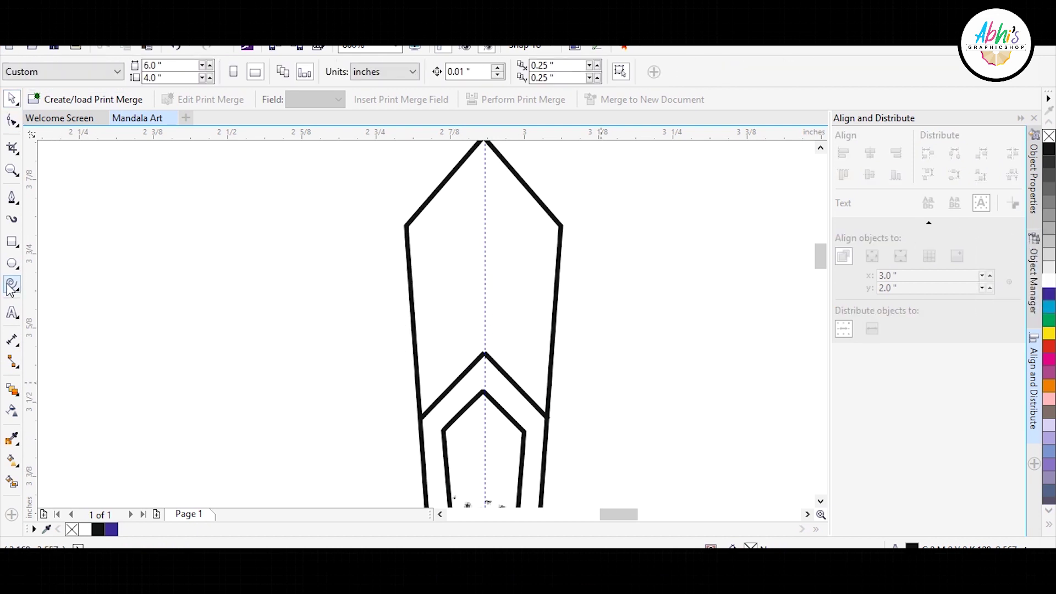
pyautogui.moveTo(236, 214); pyautogui.dragTo(373, 325)
pyautogui.press('Escape')
pyautogui.moveTo(201, 220); pyautogui.dragTo(314, 302)
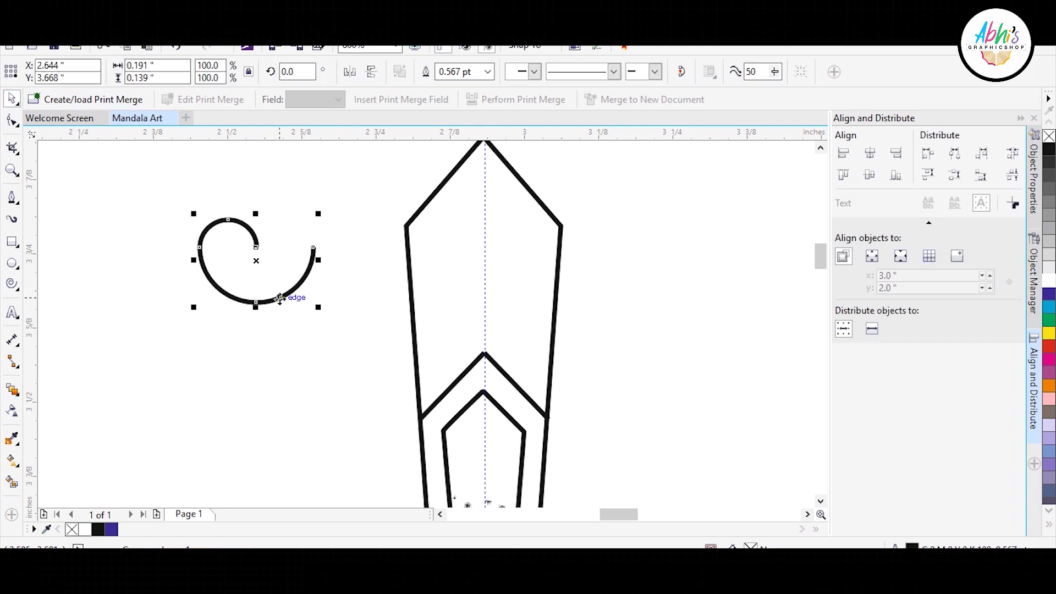
# Step: Move, rotate (about 243°) and shrink the spiral into the upper-right corner, then mirror a copy left
pyautogui.moveTo(309, 266); pyautogui.dragTo(424, 247)
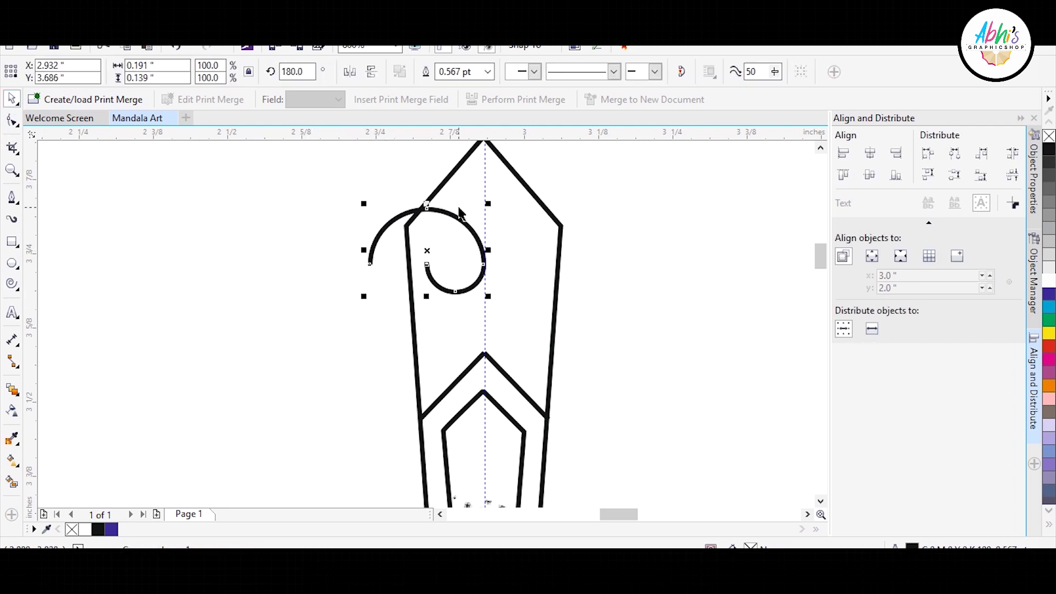
pyautogui.scroll(1, 460, 278)
pyautogui.moveTo(460, 277); pyautogui.dragTo(620, 286)
pyautogui.click(620, 286)
pyautogui.moveTo(676, 205); pyautogui.dragTo(576, 200)
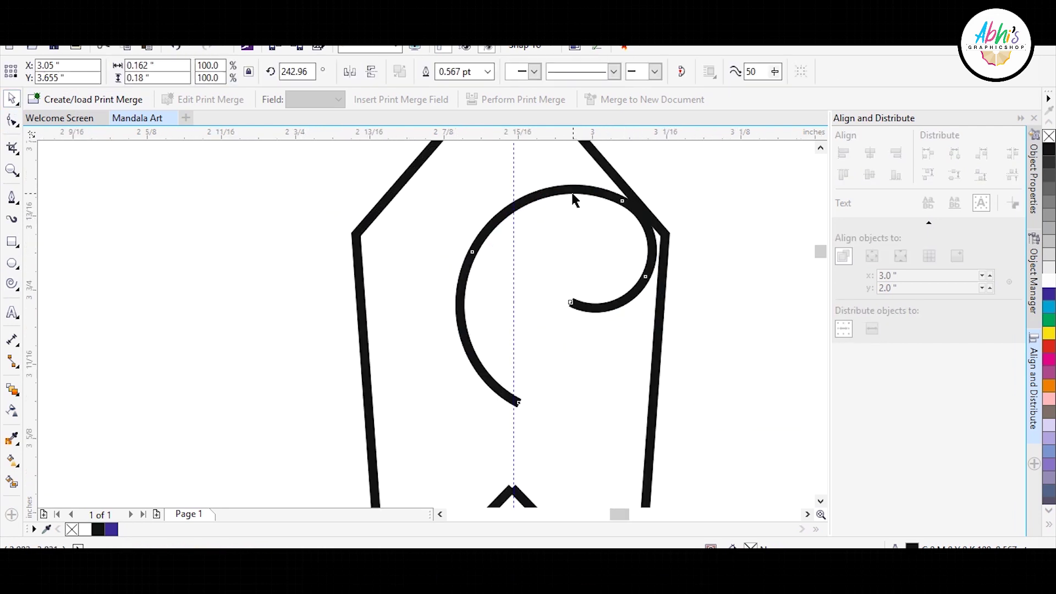
pyautogui.moveTo(482, 431); pyautogui.dragTo(507, 401)
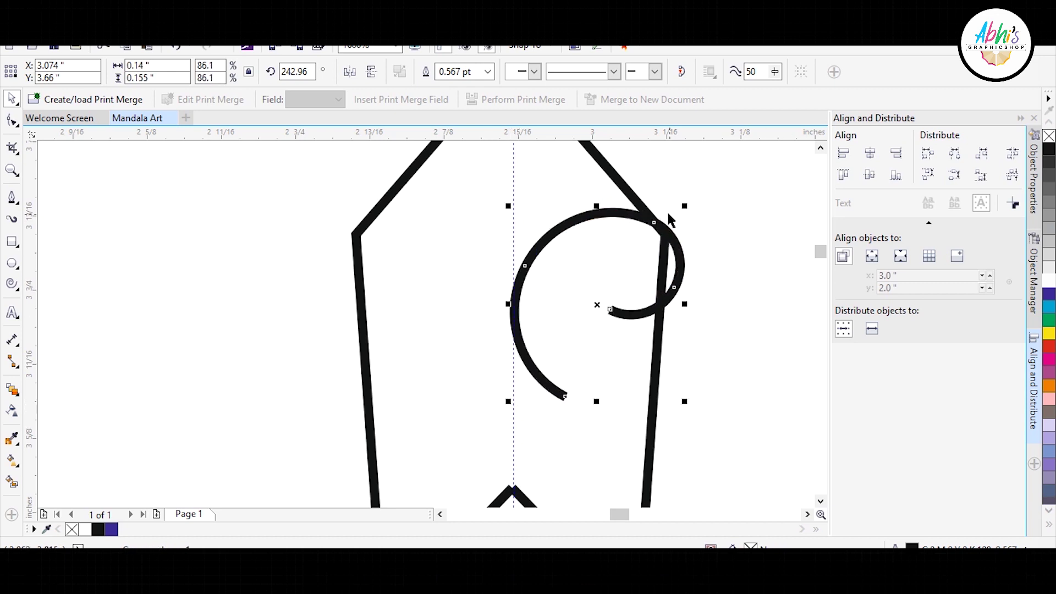
pyautogui.moveTo(684, 206)
pyautogui.mouseDown()
pyautogui.moveTo(659, 231)
pyautogui.moveTo(590, 205)
pyautogui.mouseUp()
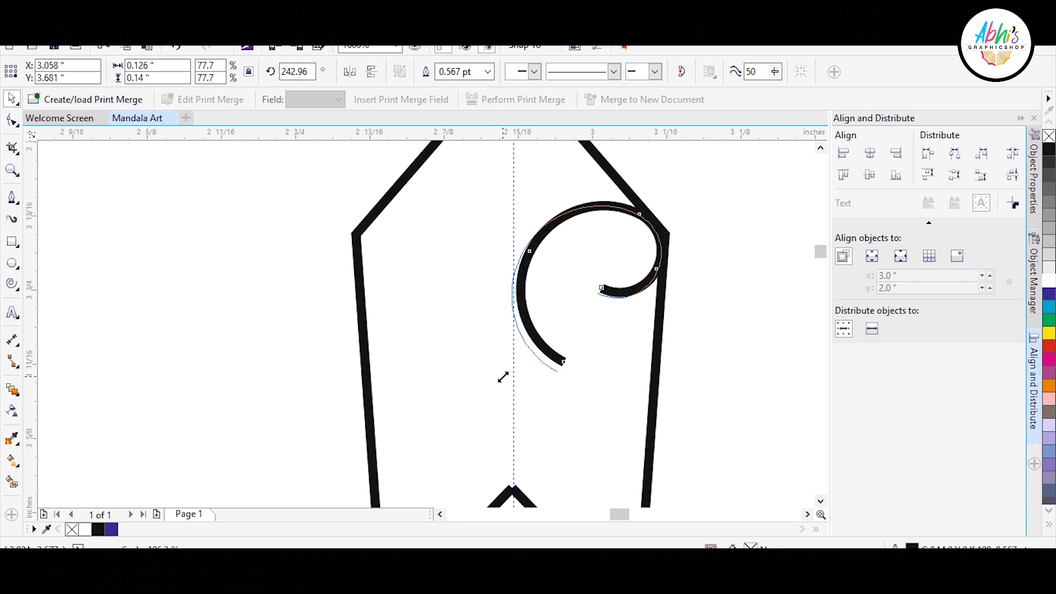
pyautogui.moveTo(665, 282); pyautogui.dragTo(389, 239)
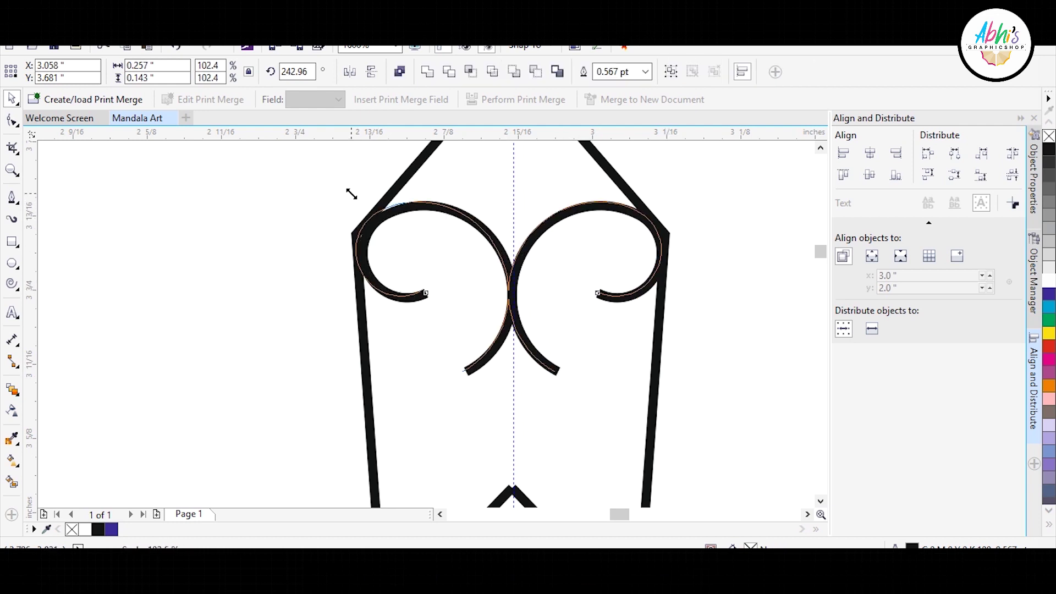
pyautogui.click(718, 208)
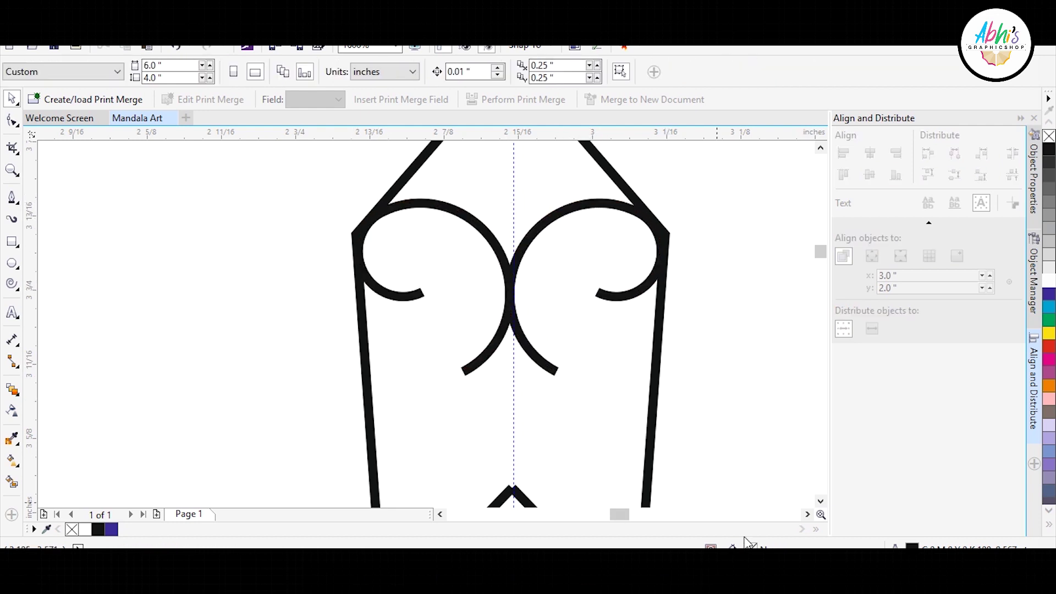
# Step: Draw a curve from the right spiral's tail out to the shape's right edge
pyautogui.click(12, 197)
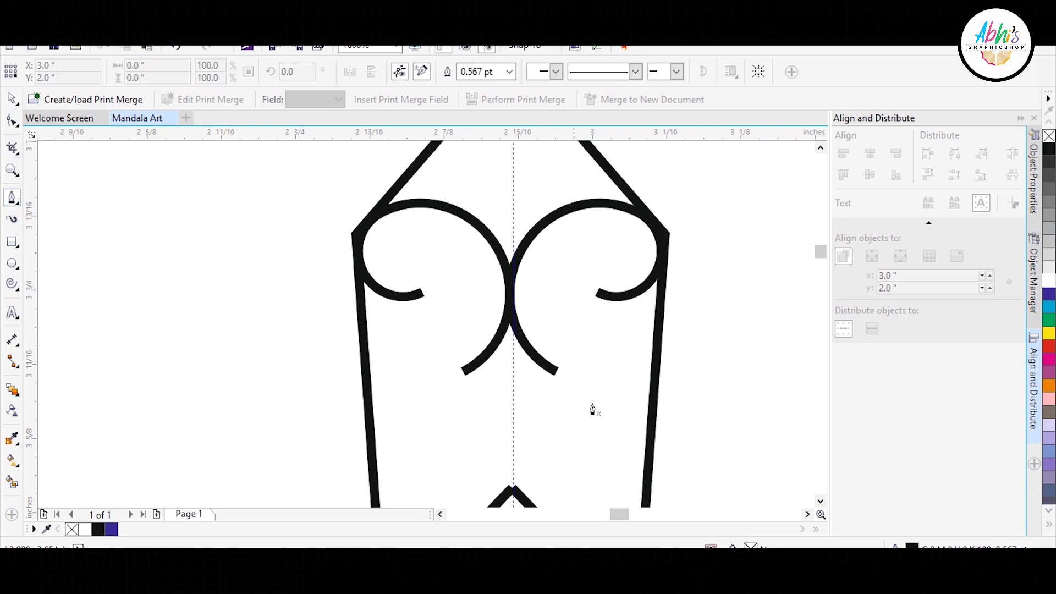
pyautogui.click(556, 372)
pyautogui.click(653, 397)
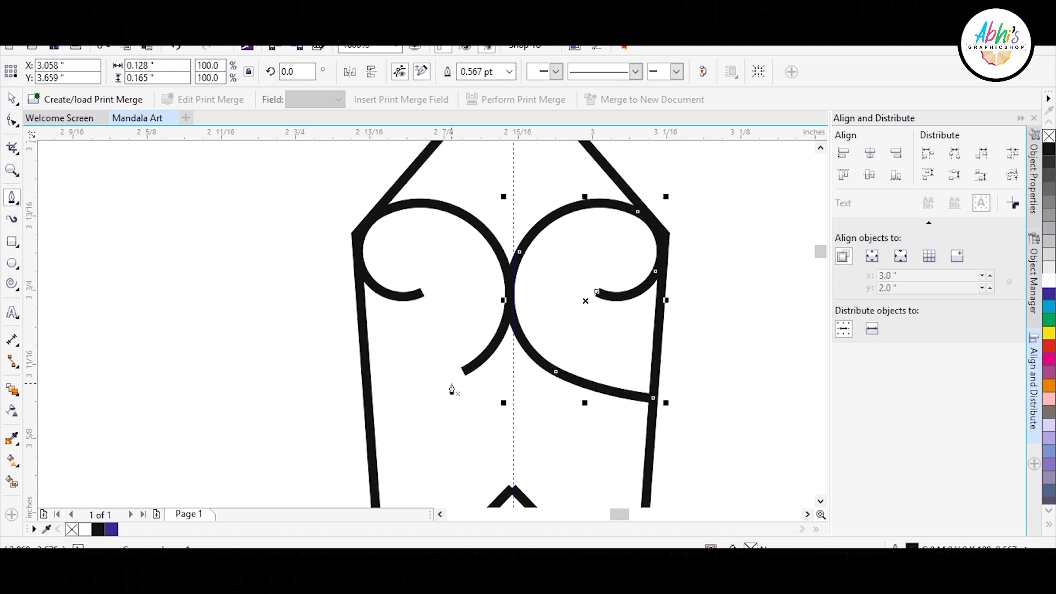
pyautogui.click(465, 369)
pyautogui.moveTo(365, 395); pyautogui.dragTo(330, 394)
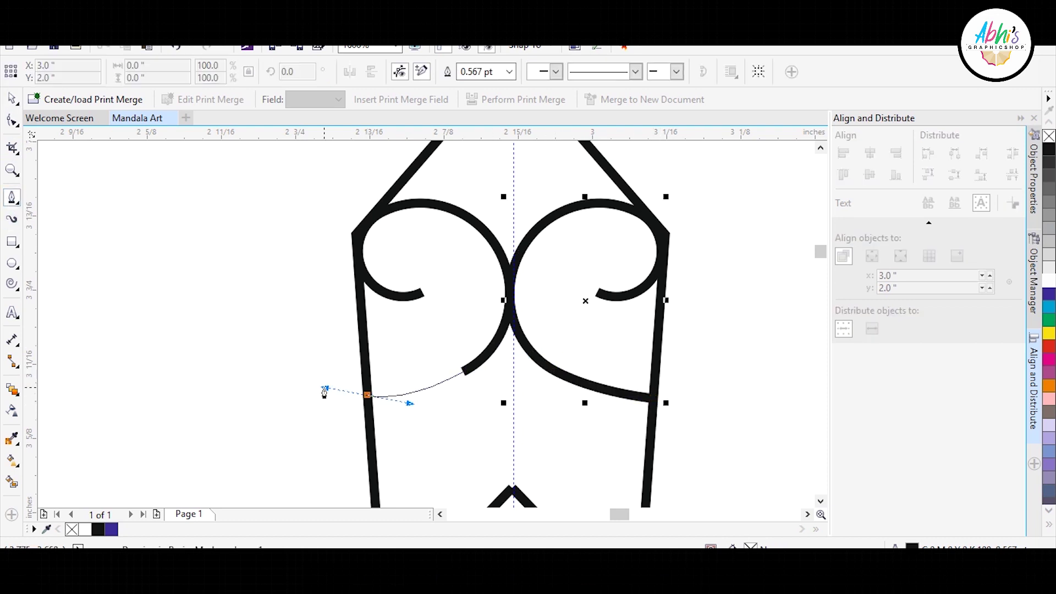
pyautogui.click(13, 122)
pyautogui.hotkey('ctrl', 'z')
pyautogui.click(567, 378)
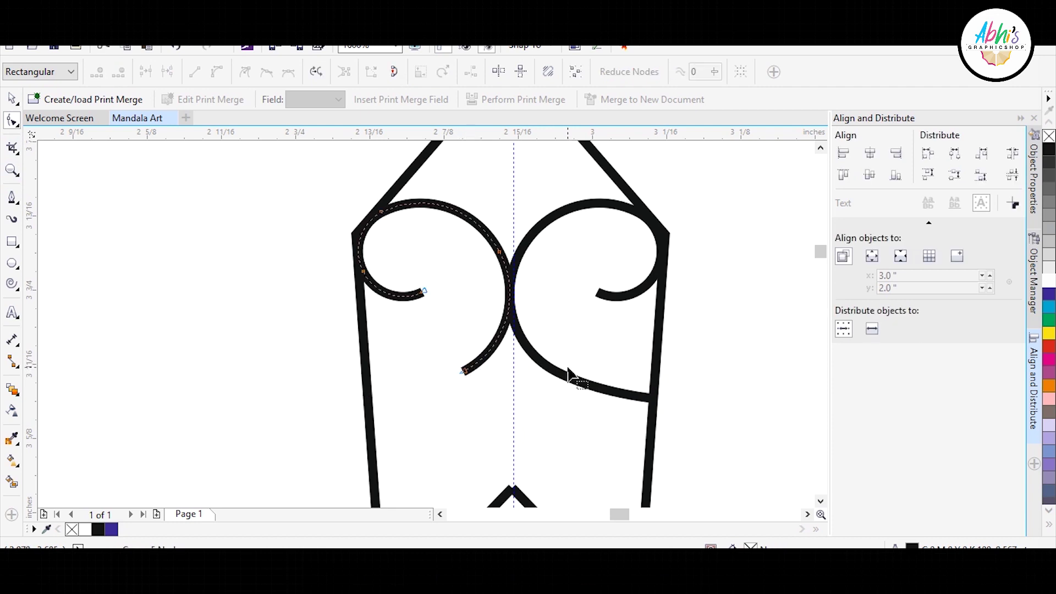
# Step: Draw the left spiral's tail curve to the left edge and reshape it to match the right
pyautogui.click(499, 400)
pyautogui.click(11, 196)
pyautogui.click(465, 370)
pyautogui.moveTo(373, 406)
pyautogui.mouseDown()
pyautogui.moveTo(350, 416)
pyautogui.moveTo(368, 400)
pyautogui.mouseUp()
pyautogui.press('F10')
pyautogui.click(375, 406)
pyautogui.moveTo(544, 341); pyautogui.dragTo(530, 342)
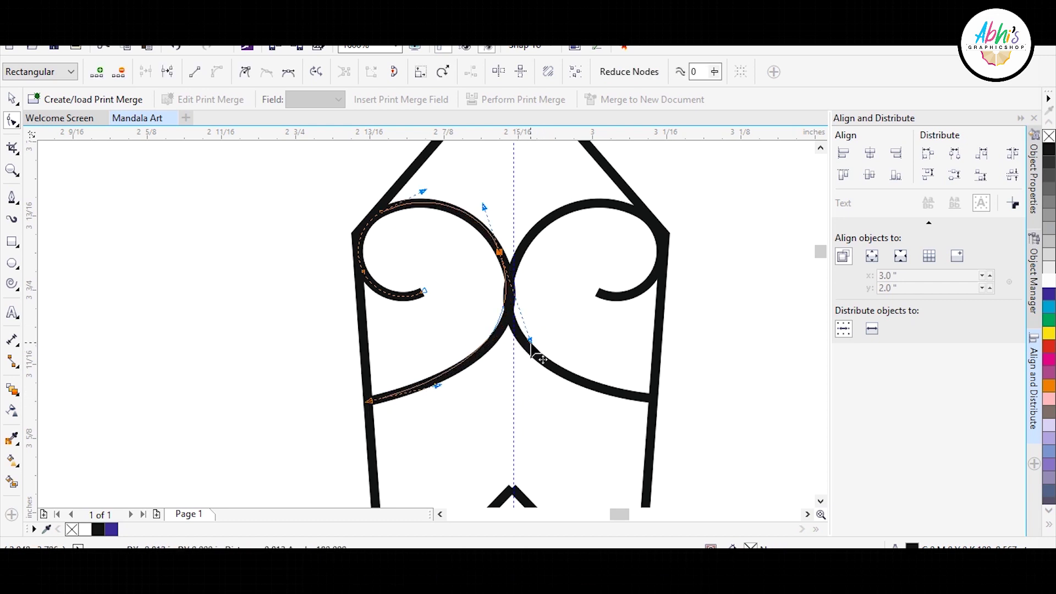
pyautogui.click(521, 263)
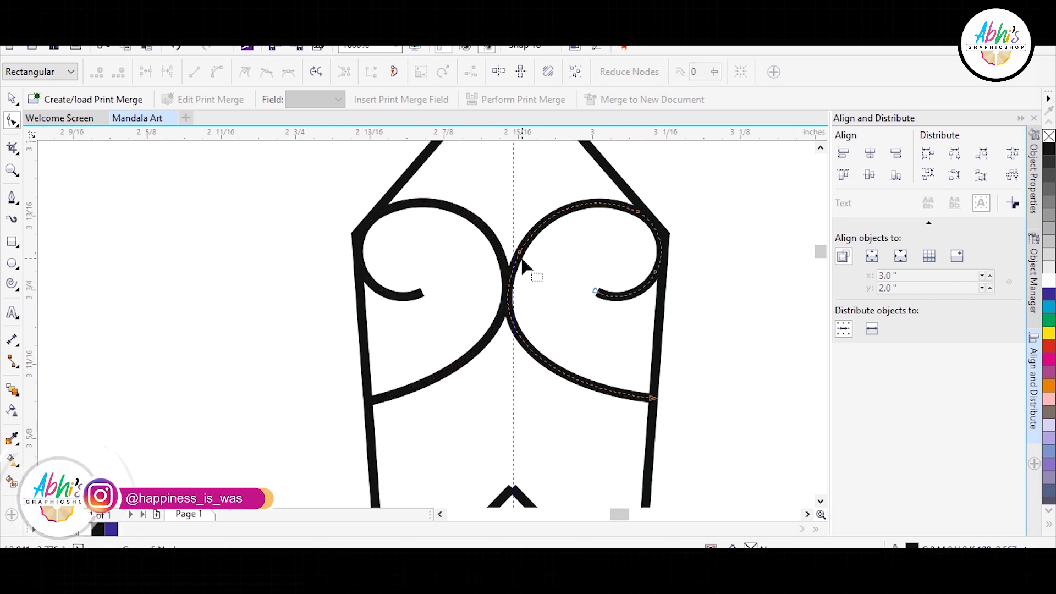
pyautogui.moveTo(600, 251); pyautogui.dragTo(484, 348)
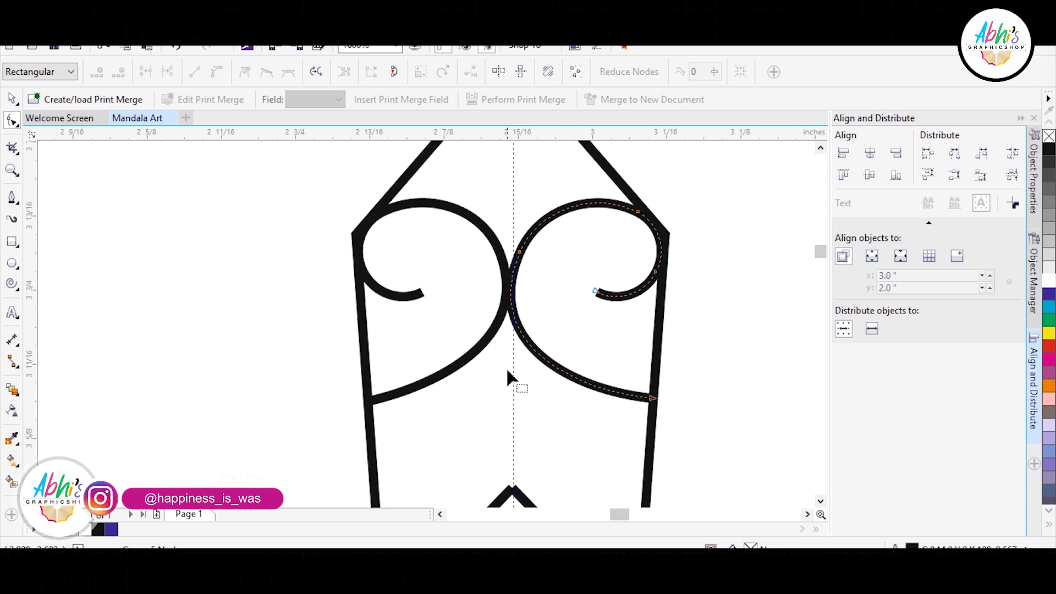
pyautogui.scroll(3, 507, 372)
# Step: Draw a curved half-leaf stroke down from the spike's apex
pyautogui.click(12, 197)
pyautogui.click(488, 245)
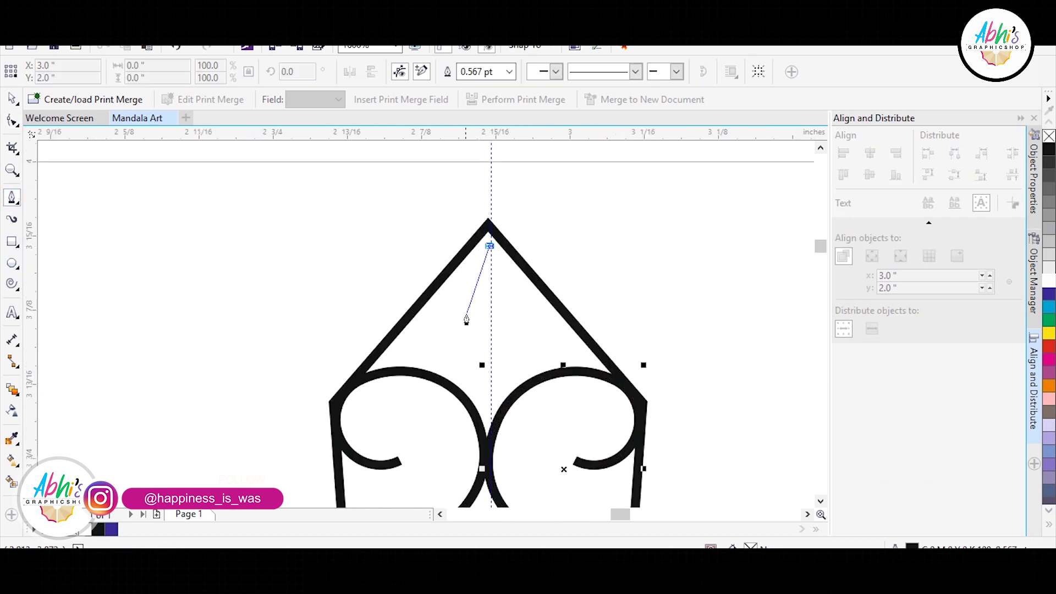
pyautogui.moveTo(490, 388); pyautogui.dragTo(567, 407)
pyautogui.click(11, 98)
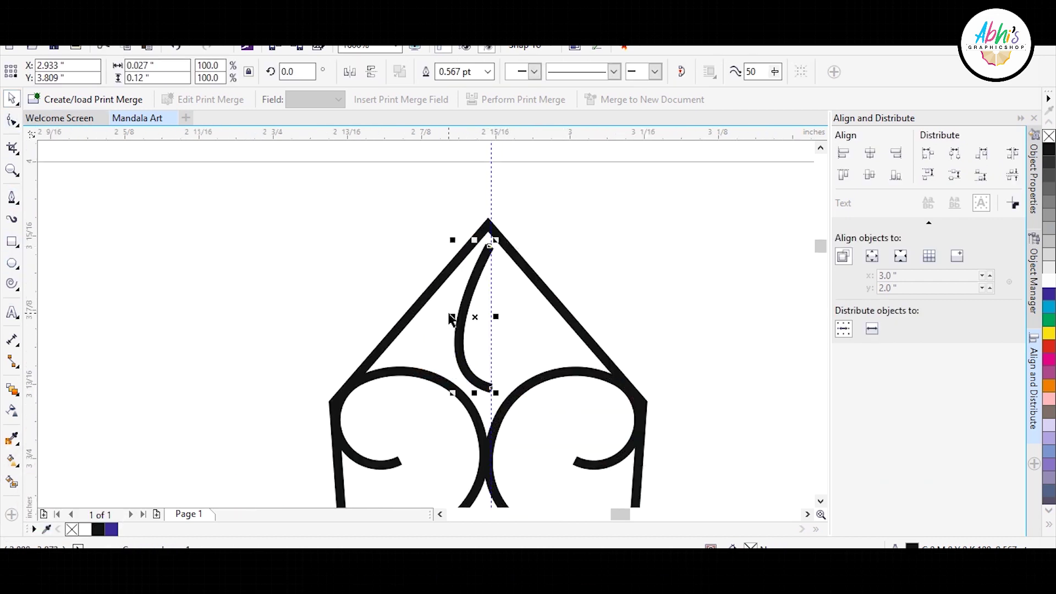
# Step: Mirror the half-leaf and combine both halves into one joined teardrop curve
pyautogui.moveTo(452, 319); pyautogui.dragTo(530, 319)
pyautogui.rightClick(468, 218)
pyautogui.click(514, 281)
pyautogui.press('F10')
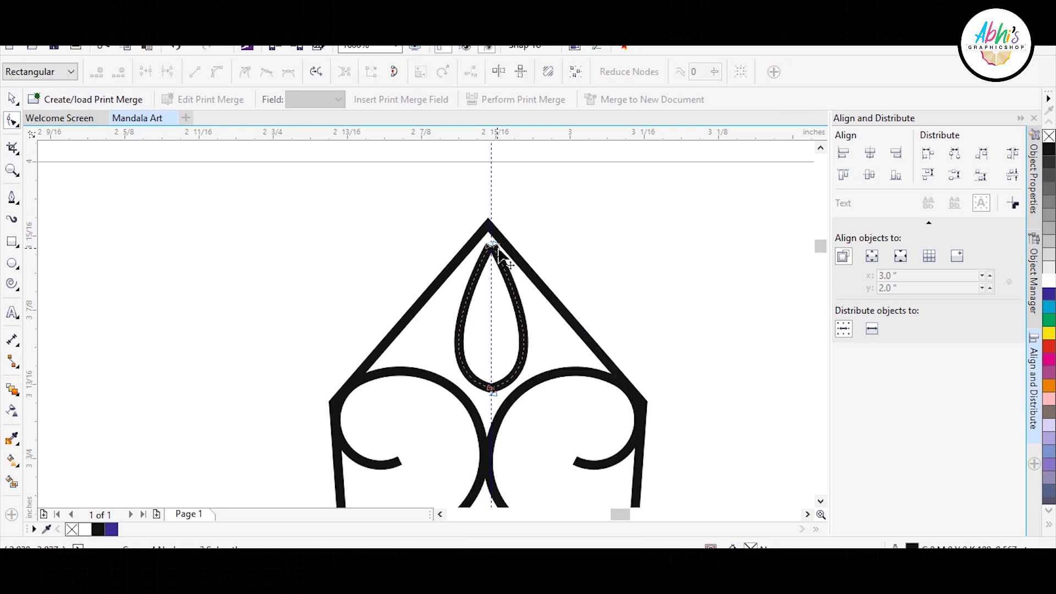
pyautogui.press('space')
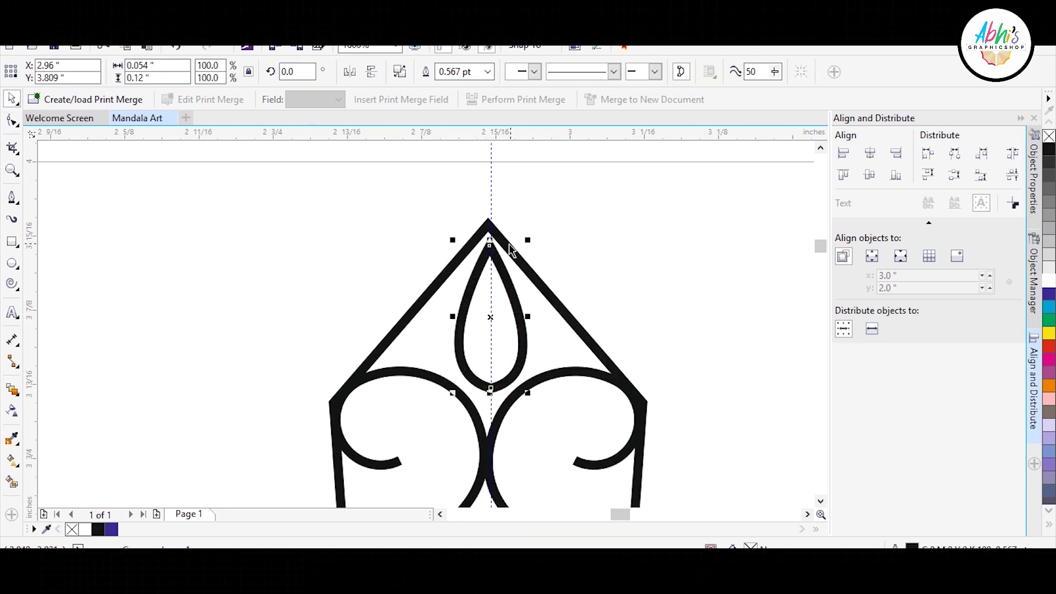
pyautogui.click(622, 209)
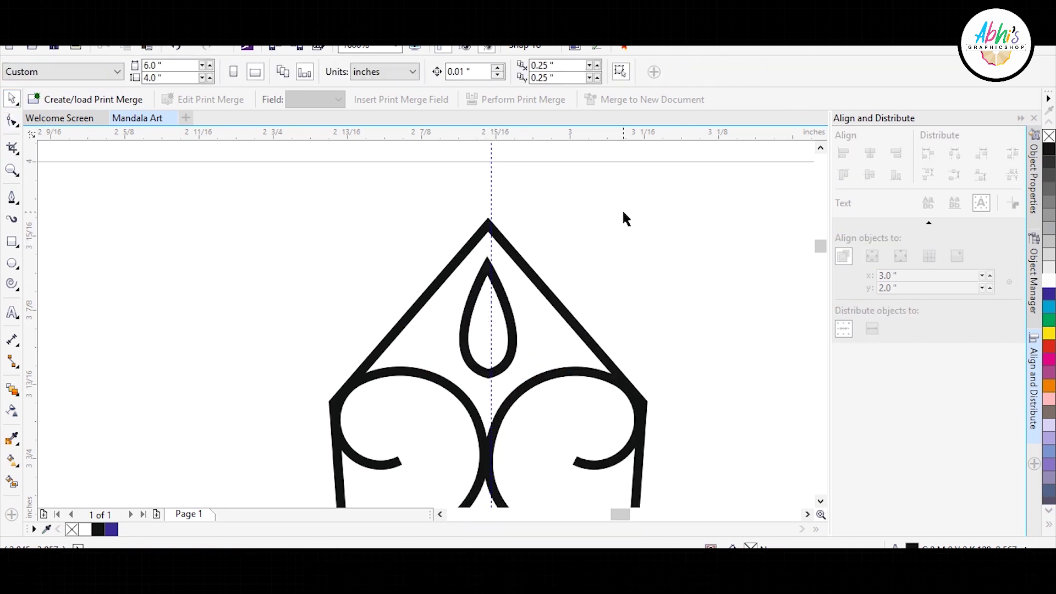
pyautogui.scroll(-2, 528, 275)
pyautogui.scroll(2, 529, 304)
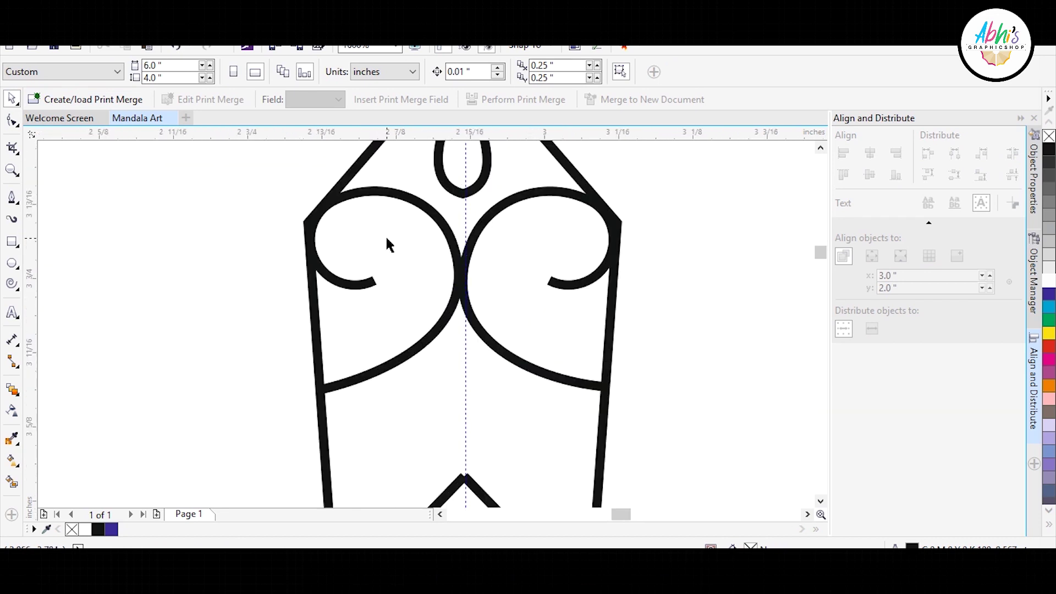
# Step: Draw a circle inside each curl and fill both with dark grey
pyautogui.click(12, 263)
pyautogui.moveTo(338, 226); pyautogui.dragTo(404, 285)
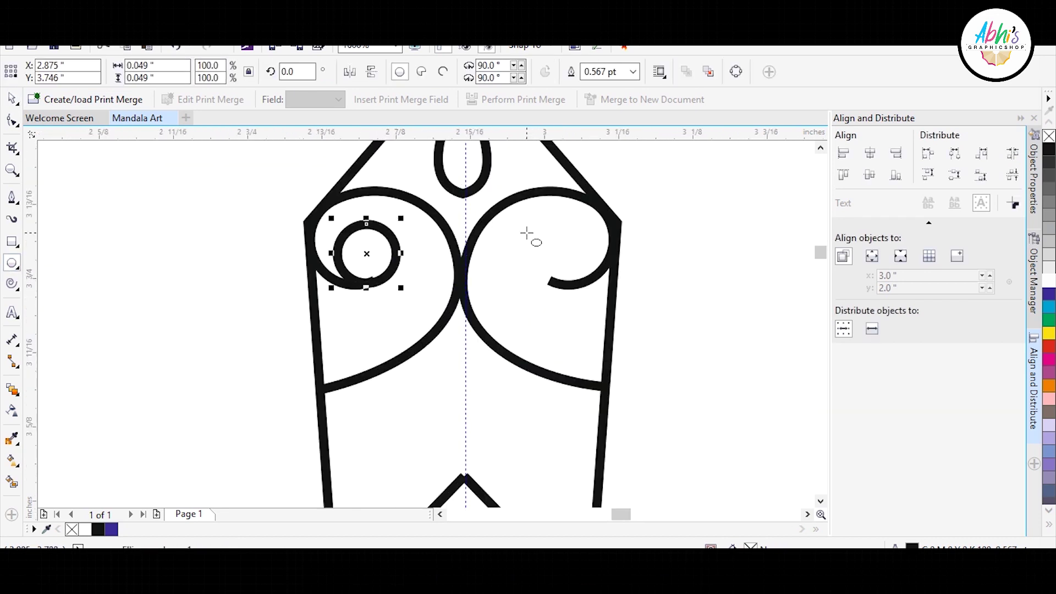
pyautogui.moveTo(524, 226); pyautogui.dragTo(586, 288)
pyautogui.click(17, 107)
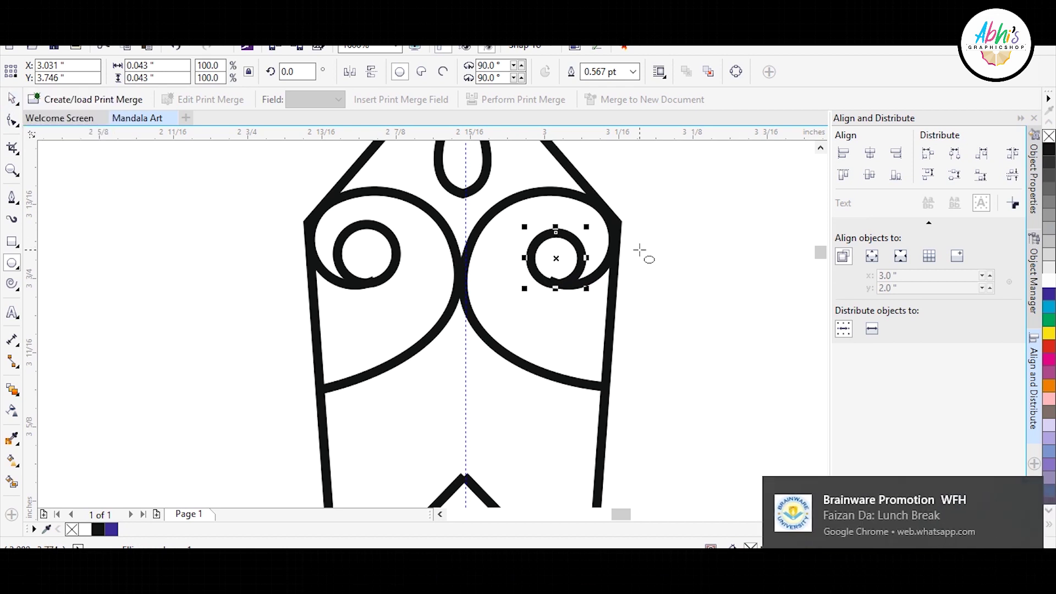
pyautogui.moveTo(549, 238); pyautogui.dragTo(551, 235)
pyautogui.keyDown('shift'); pyautogui.click(336, 253); pyautogui.keyUp('shift')
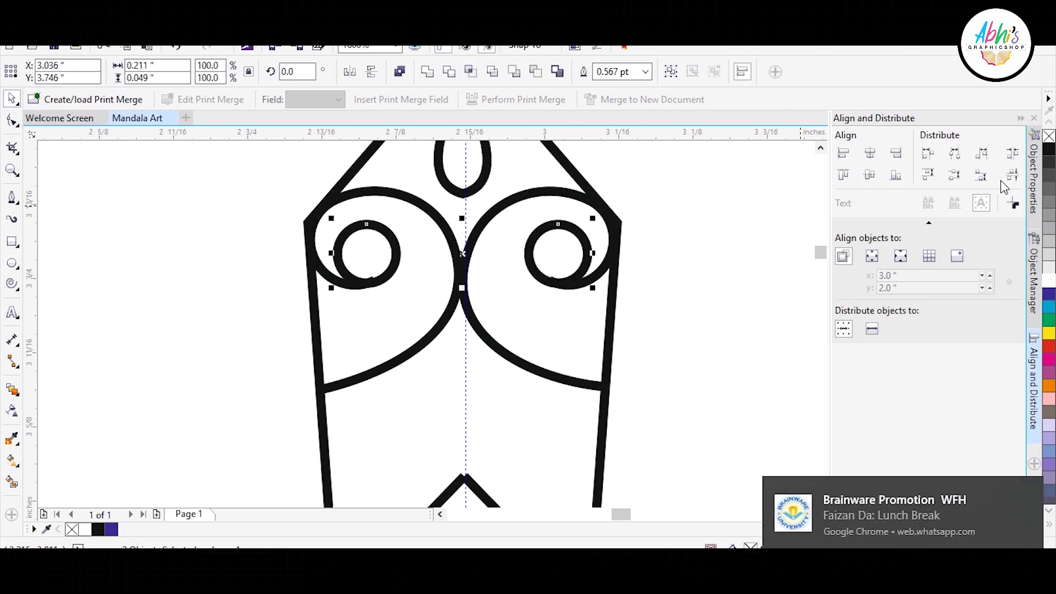
pyautogui.click(1048, 162)
# Step: Create a Smart Fill shape for the enclosed petal area around the teardrop
pyautogui.click(687, 193)
pyautogui.click(494, 167)
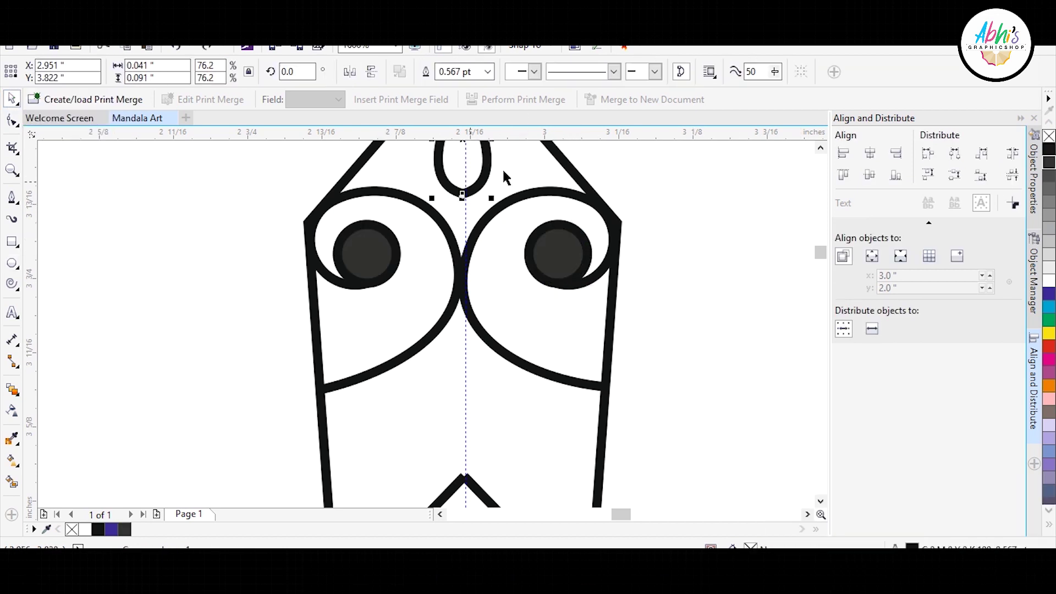
pyautogui.click(421, 162)
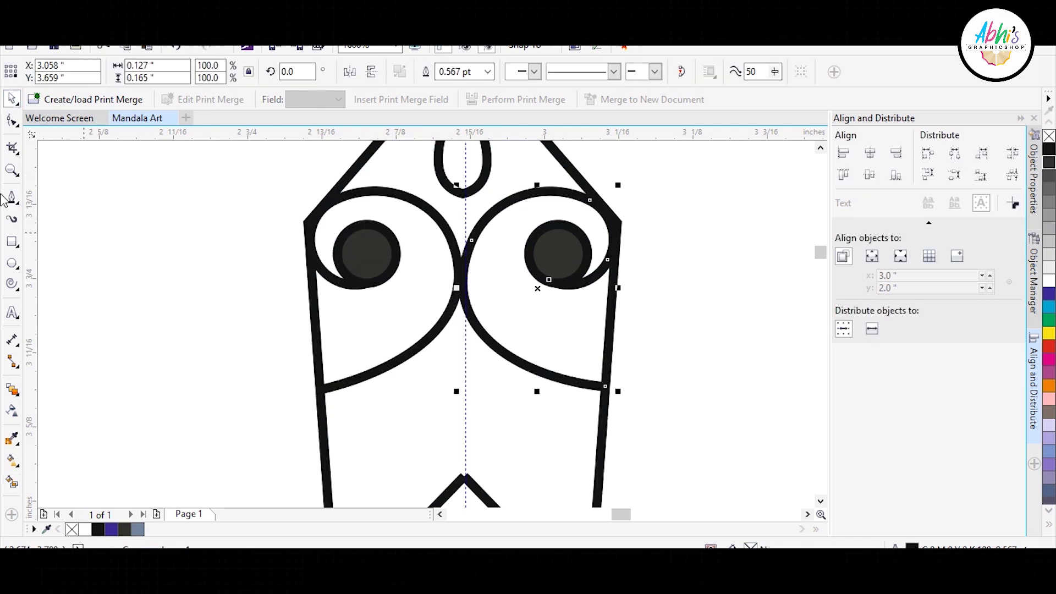
pyautogui.click(12, 120)
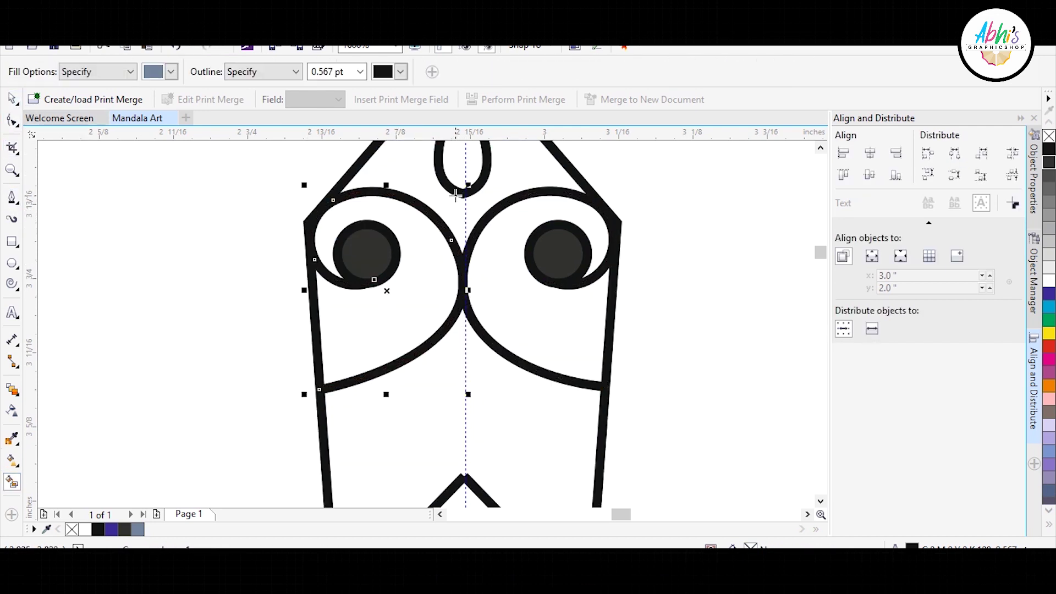
# Step: Smart-fill the region around the teardrop and draw a closed pen path along the petal edge
pyautogui.click(508, 185)
pyautogui.click(10, 99)
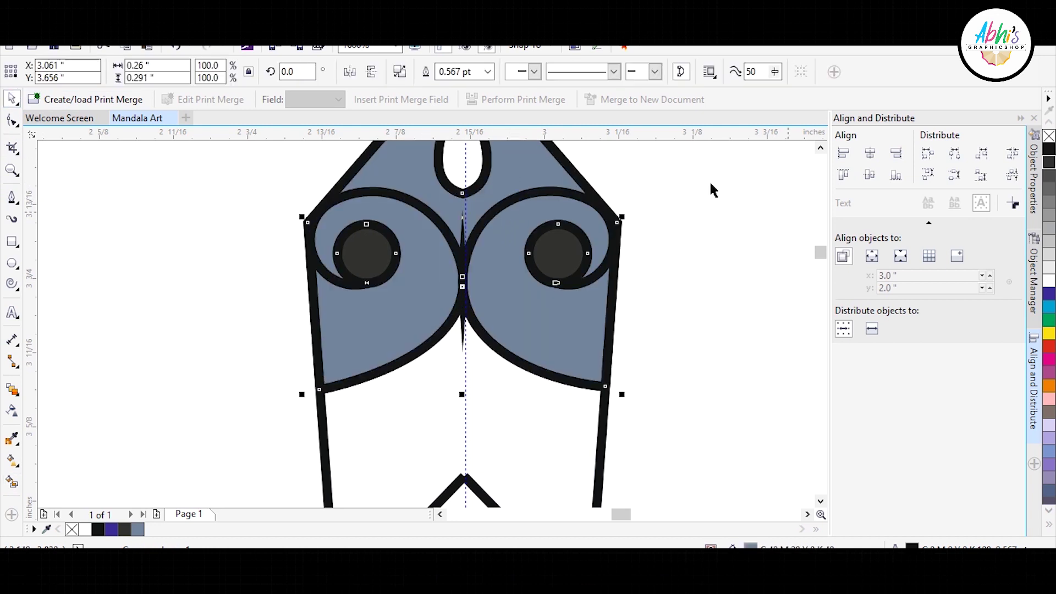
pyautogui.click(12, 197)
pyautogui.moveTo(349, 196); pyautogui.dragTo(394, 196)
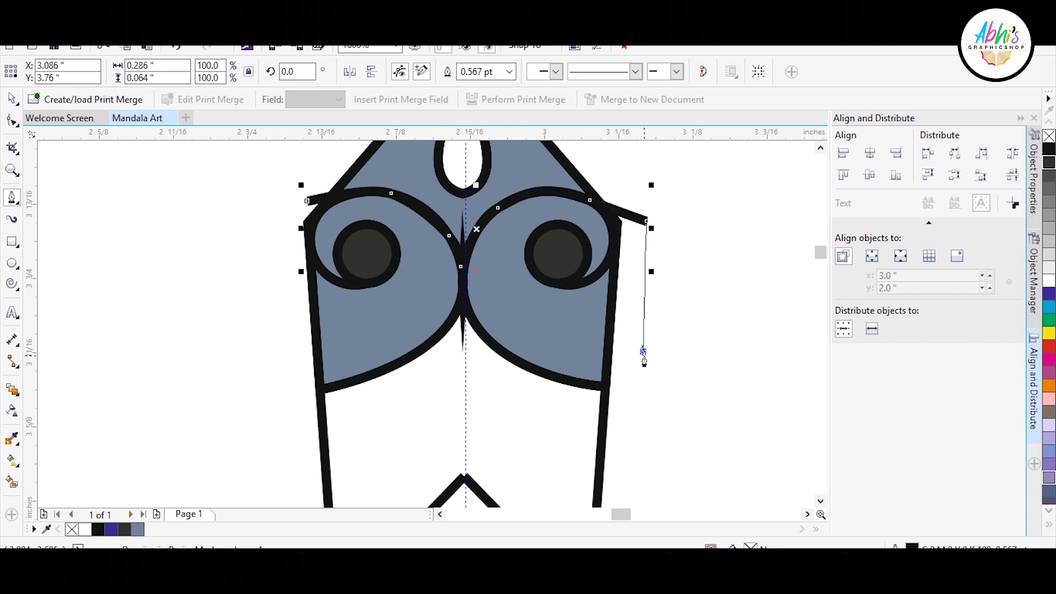
pyautogui.click(643, 355)
pyautogui.click(241, 463)
pyautogui.click(306, 200)
pyautogui.press('space')
pyautogui.click(279, 208)
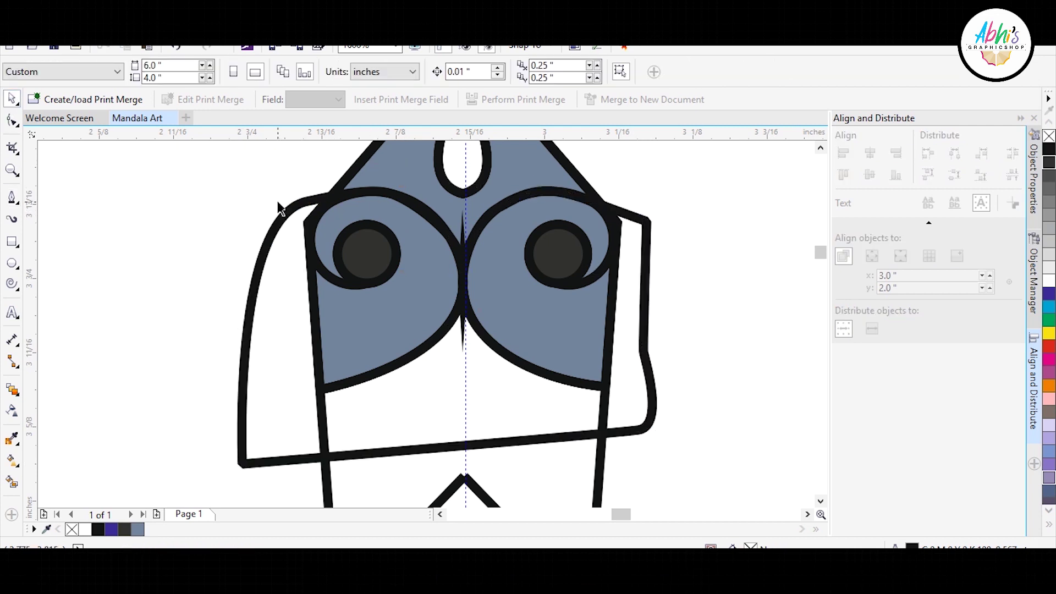
# Step: Paste the outline curve onto the petal corners and send the excess fill to the back
pyautogui.hotkey('ctrl', 'v')
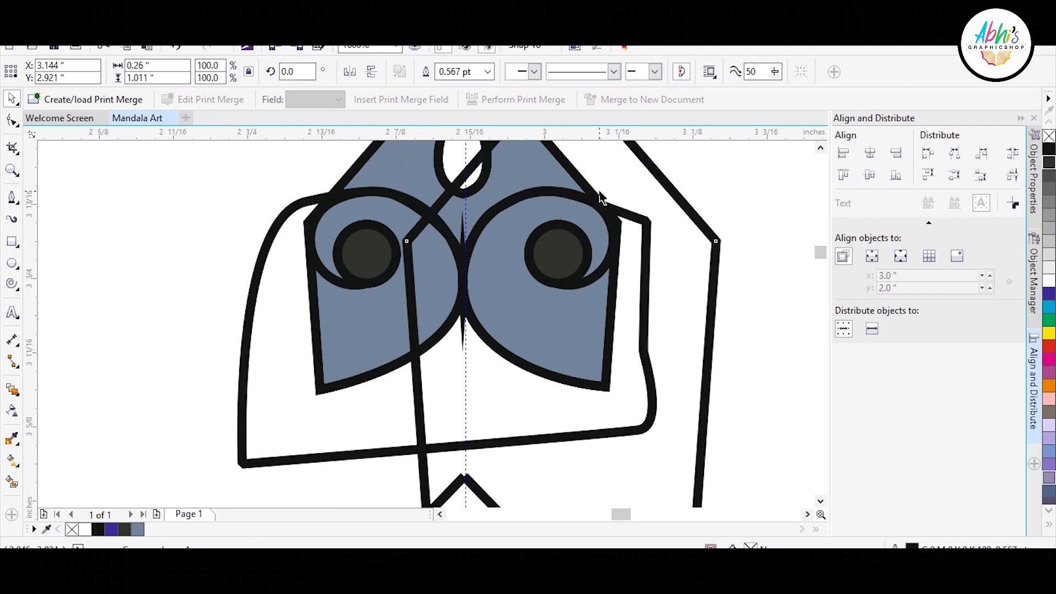
pyautogui.moveTo(716, 240); pyautogui.dragTo(617, 222)
pyautogui.hotkey('shift', 'pagedown')
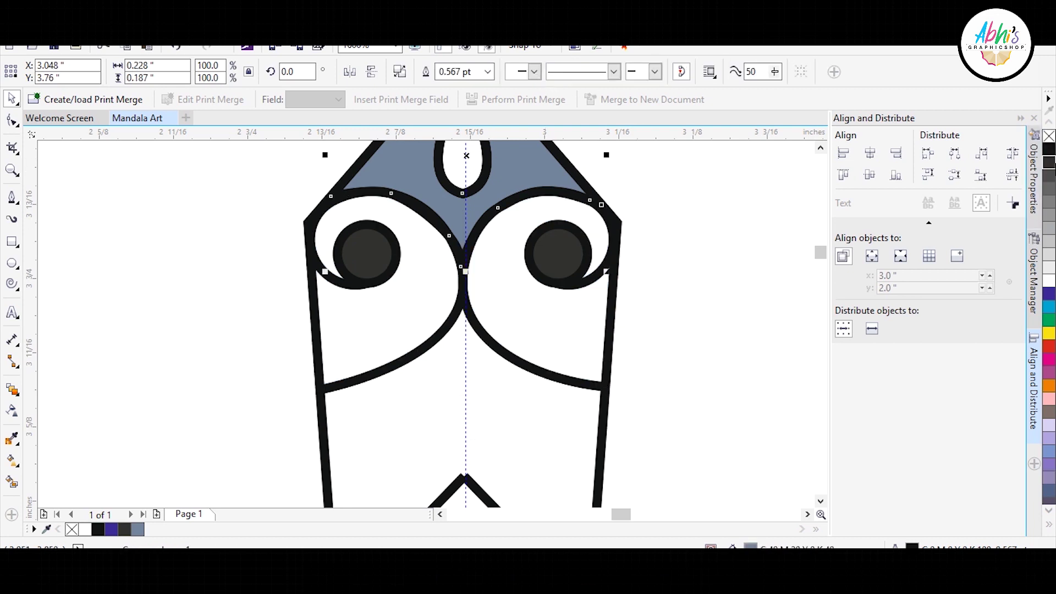
pyautogui.press('Escape')
pyautogui.scroll(-2, 587, 385)
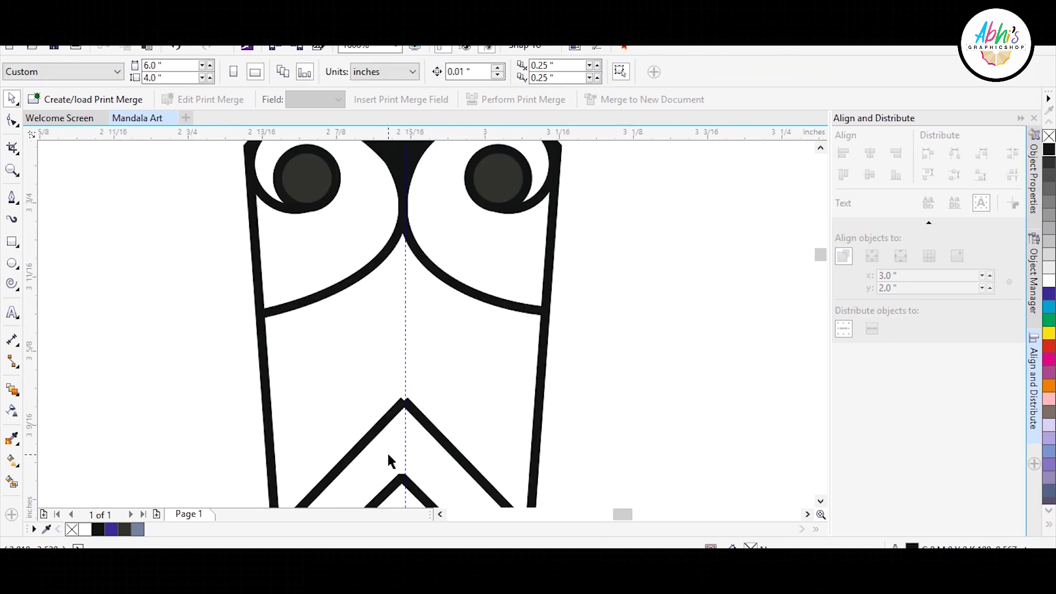
# Step: Extend the left curl toward the petal's left edge with a pen curve, removing stray segments
pyautogui.click(11, 196)
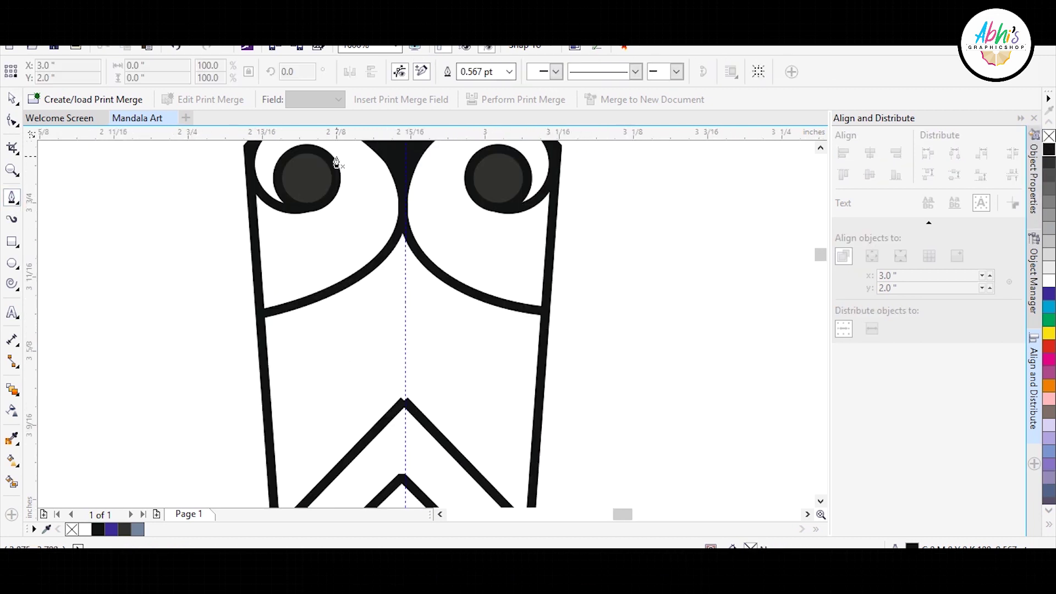
pyautogui.click(260, 313)
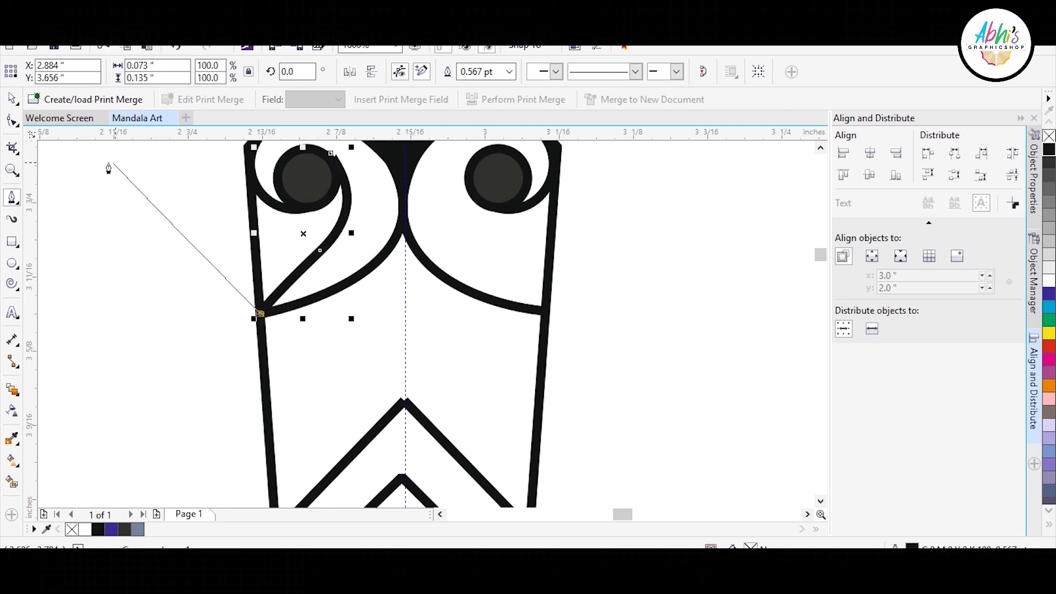
pyautogui.scroll(1, 357, 200)
pyautogui.click(442, 237)
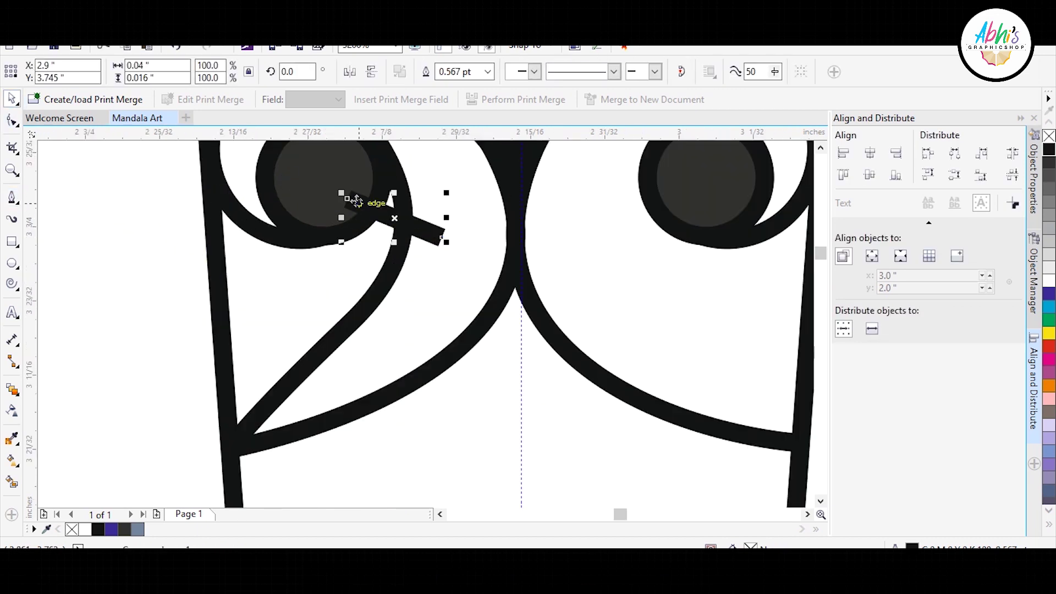
pyautogui.press('Delete')
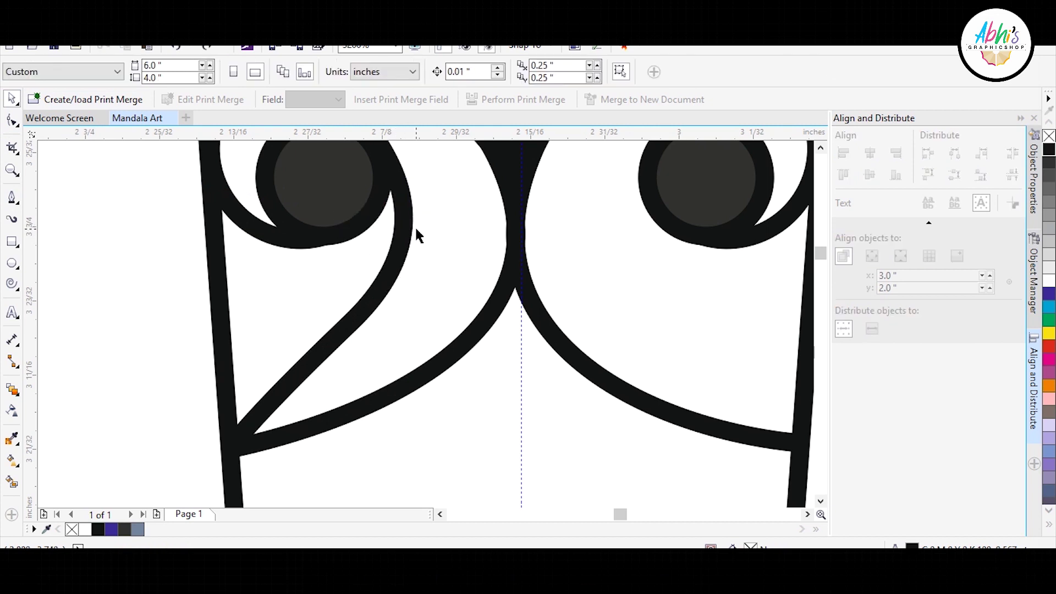
pyautogui.scroll(-2, 415, 250)
pyautogui.scroll(1, 444, 284)
pyautogui.click(467, 256)
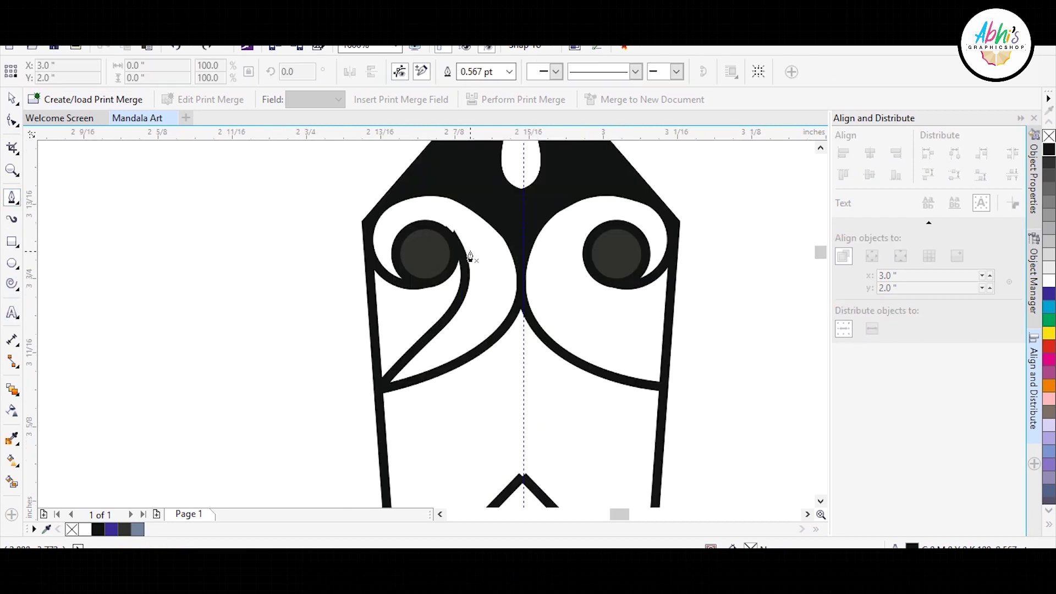
pyautogui.click(12, 197)
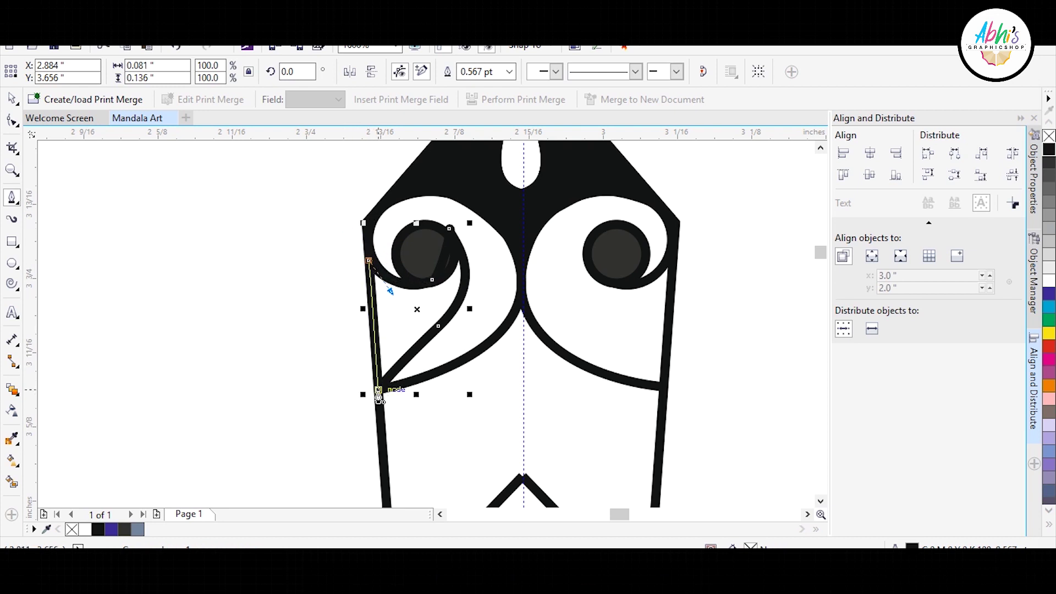
# Step: Draw a diagonal Bézier line left of the spike and repeat offset copies into parallel stripes
pyautogui.click(165, 165)
pyautogui.press('Escape')
pyautogui.click(156, 165)
pyautogui.doubleClick(330, 443)
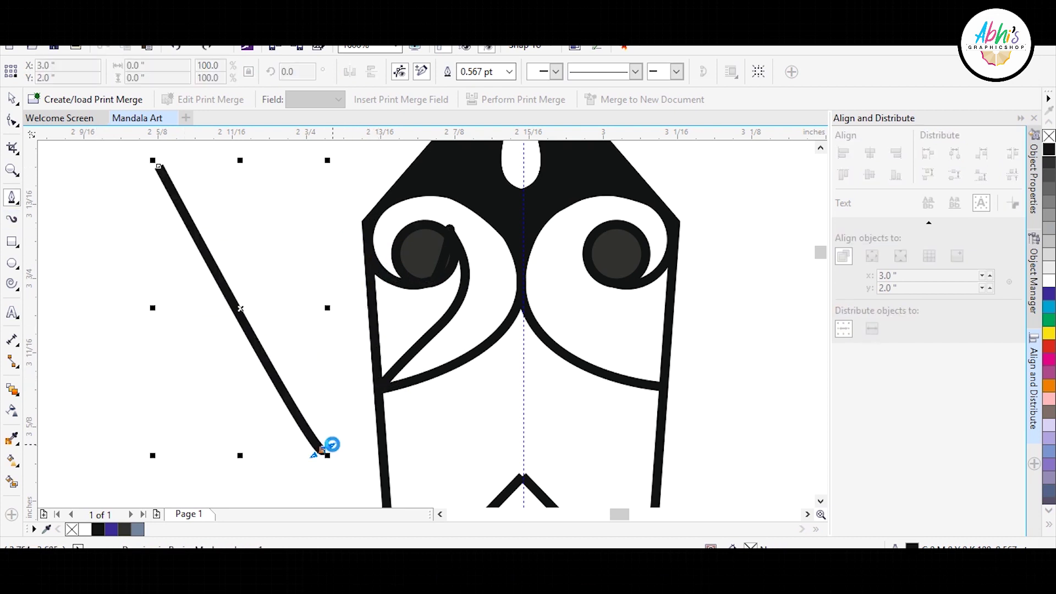
pyautogui.hotkey('ctrl', 'z')
pyautogui.click(16, 202)
pyautogui.click(62, 231)
pyautogui.click(182, 156)
pyautogui.click(316, 389)
pyautogui.press('space')
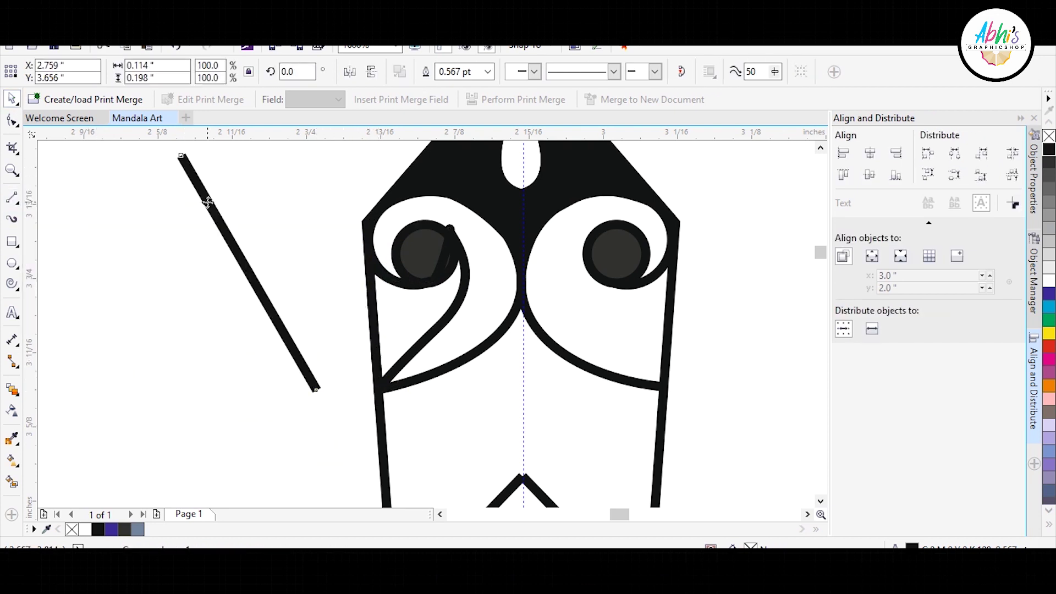
pyautogui.moveTo(197, 210); pyautogui.dragTo(197, 210)
pyautogui.hotkey('ctrl', 'r')
pyautogui.hotkey('ctrl', 'r')
pyautogui.hotkey('ctrl', 'r')
pyautogui.hotkey('ctrl', 'r')
# Step: PowerClip the parallel stripes inside the left teardrop and remove its outline
pyautogui.scroll(-2, 196, 201)
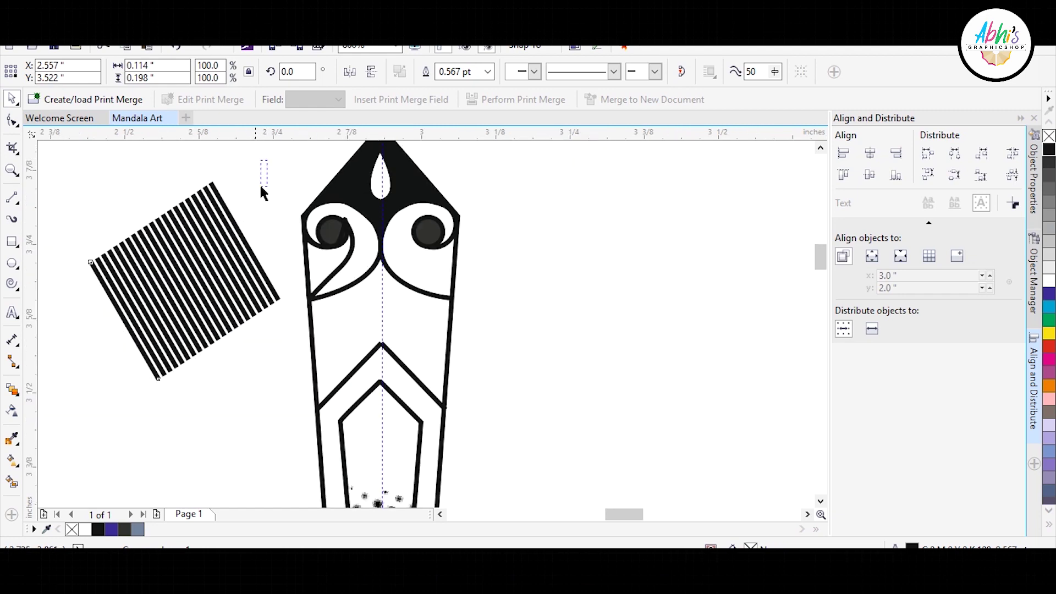
pyautogui.moveTo(75, 170); pyautogui.dragTo(236, 365)
pyautogui.click(330, 267)
pyautogui.scroll(2, 476, 247)
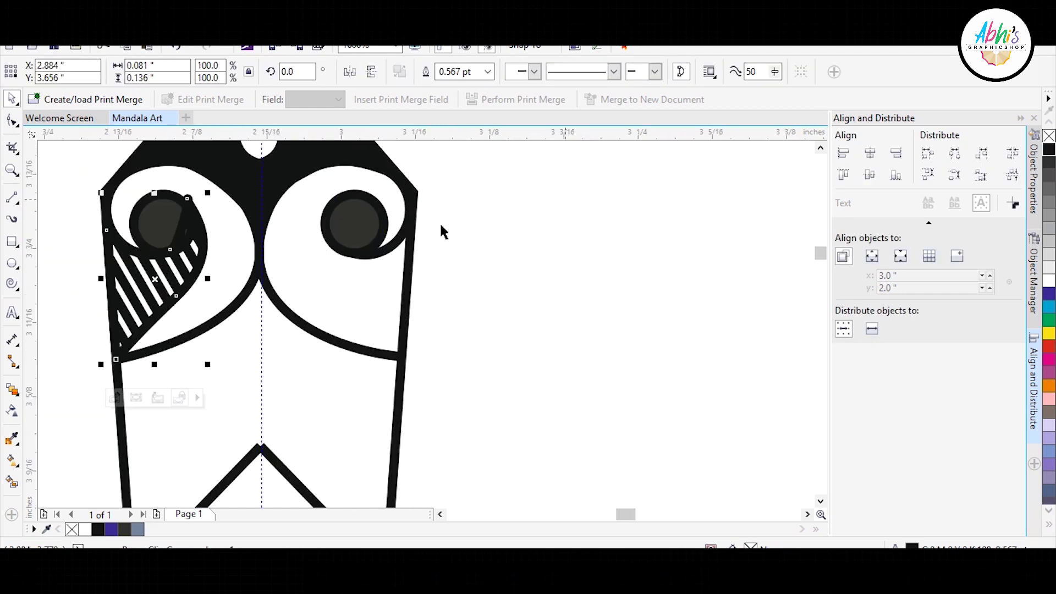
pyautogui.rightClick(1049, 135)
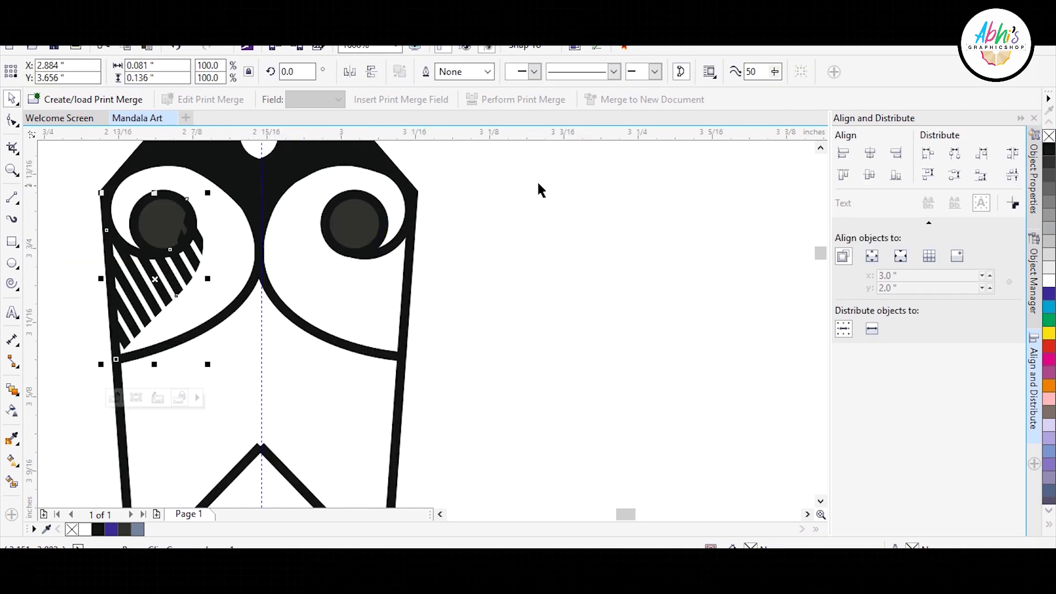
# Step: Place a mirrored copy of the striped teardrop under the right curl
pyautogui.click(137, 277)
pyautogui.moveTo(110, 297); pyautogui.dragTo(397, 286)
pyautogui.click(515, 263)
pyautogui.scroll(-2, 514, 263)
pyautogui.scroll(2, 376, 328)
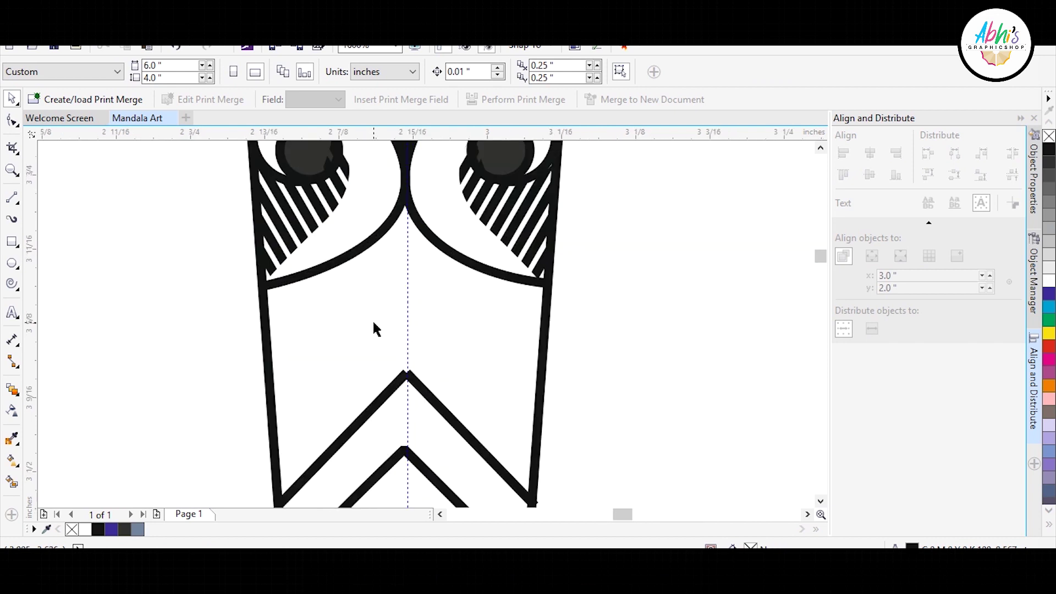
# Step: Draw a curve below the curls, stack repeated copies, and mirror the stripes across the guide
pyautogui.click(17, 204)
pyautogui.click(65, 245)
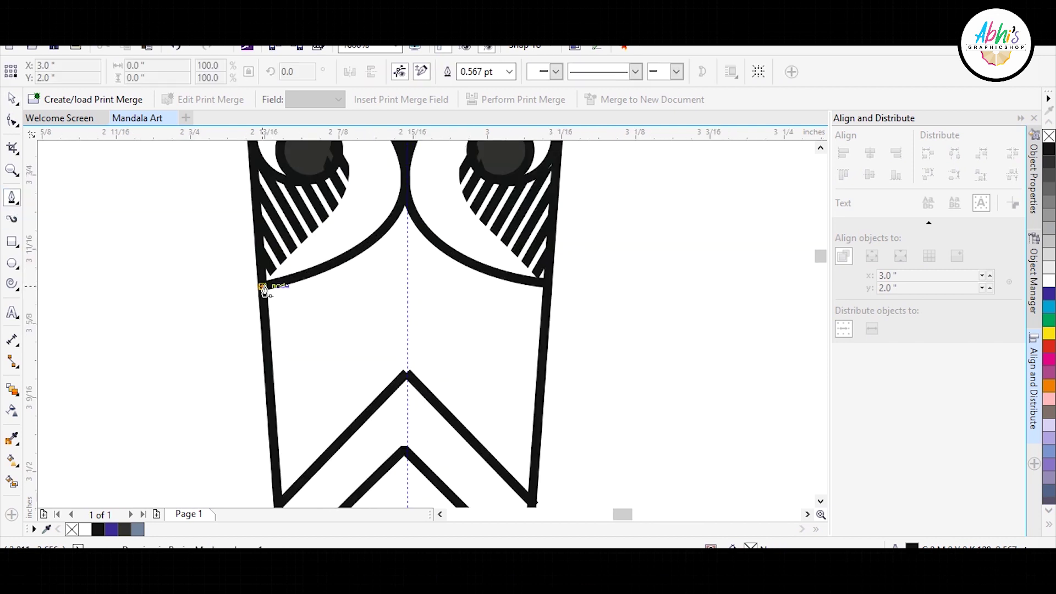
pyautogui.moveTo(474, 370); pyautogui.dragTo(498, 382)
pyautogui.press('space')
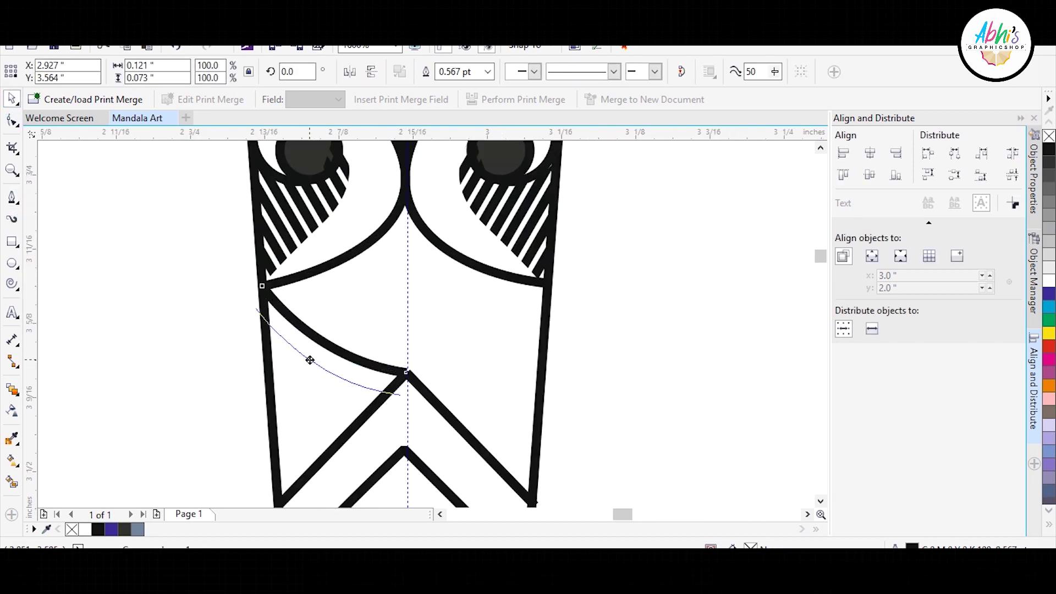
pyautogui.hotkey('ctrl', 'r')
pyautogui.hotkey('ctrl', 'r')
pyautogui.hotkey('ctrl', 'r')
pyautogui.click(12, 119)
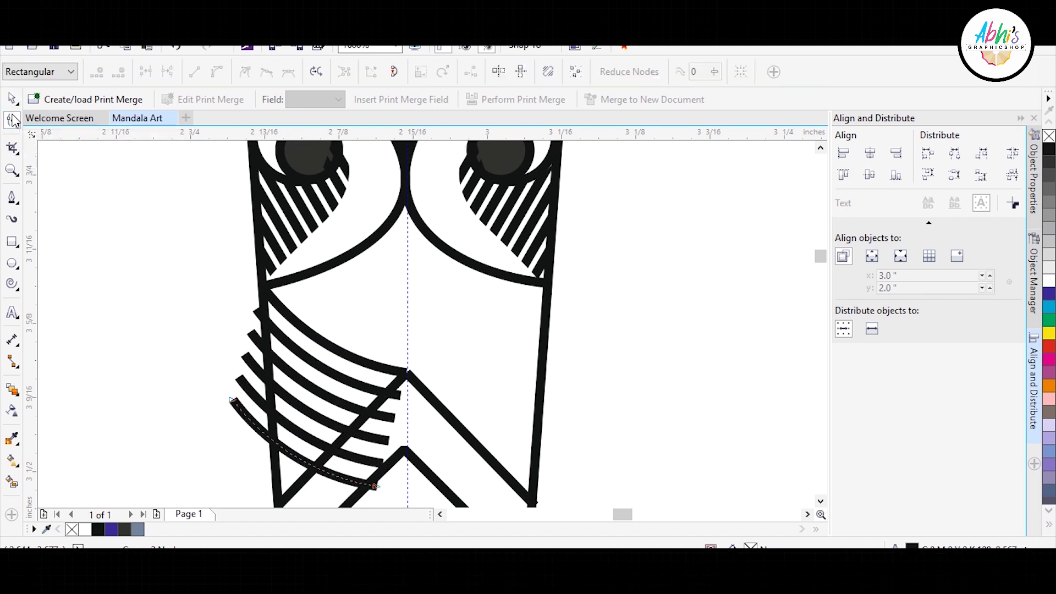
pyautogui.press('space')
pyautogui.moveTo(161, 237); pyautogui.dragTo(448, 504)
pyautogui.scroll(-1, 238, 273)
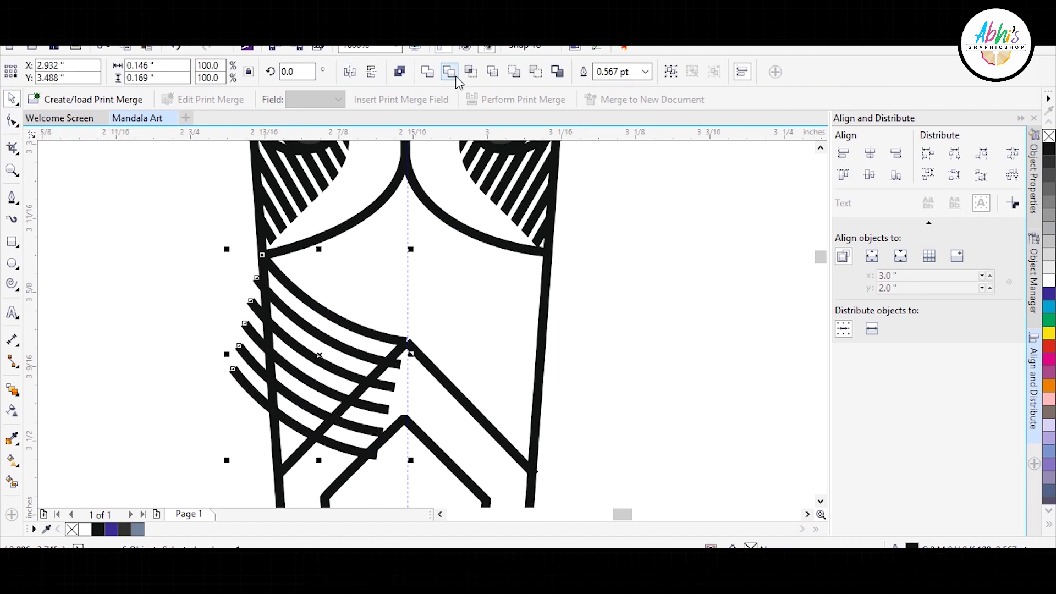
pyautogui.moveTo(226, 353); pyautogui.dragTo(584, 353)
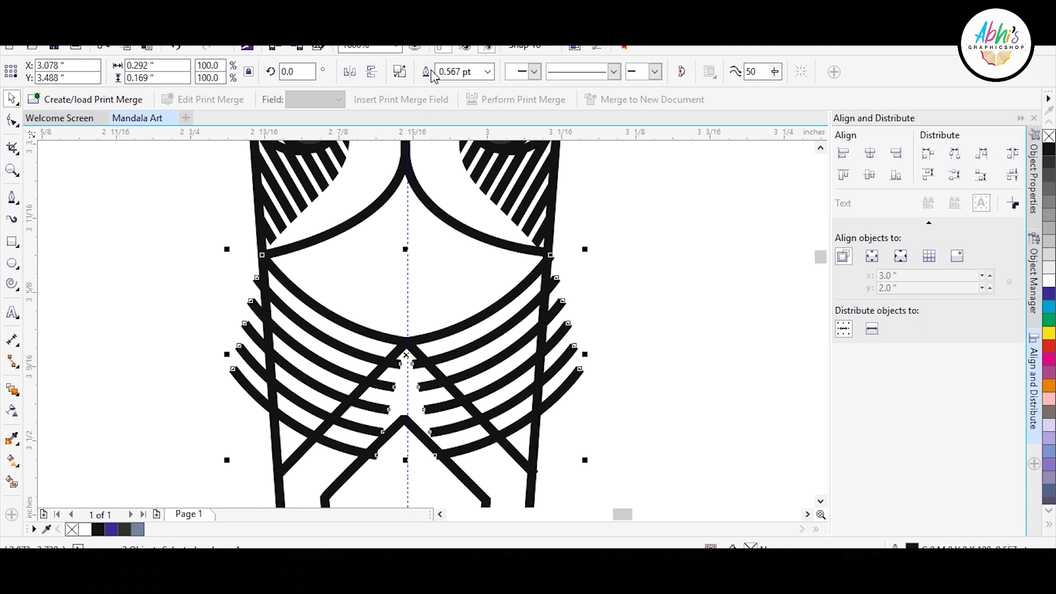
# Step: Reshape the centre curve nodes, clip the curved stripes inside the petal, and delete helper lines
pyautogui.press('F10')
pyautogui.moveTo(406, 354); pyautogui.dragTo(278, 473)
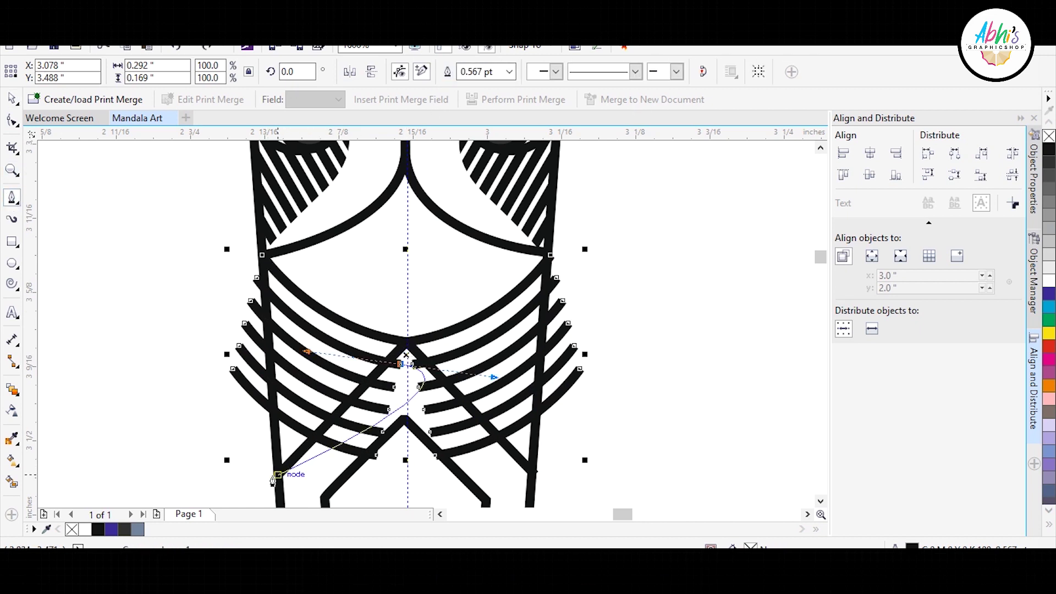
pyautogui.moveTo(406, 341); pyautogui.dragTo(530, 472)
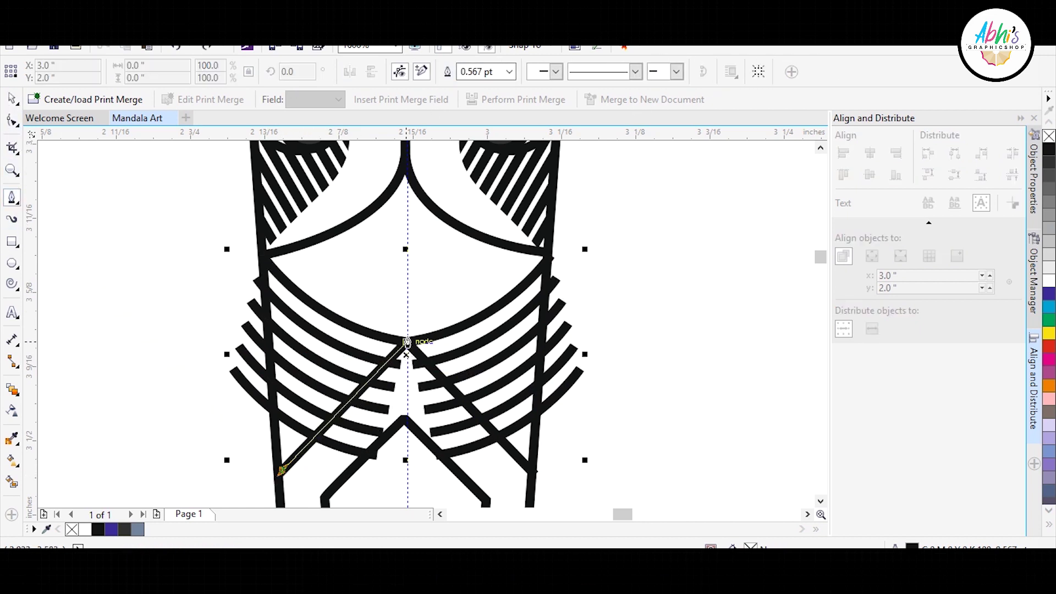
pyautogui.moveTo(262, 255); pyautogui.dragTo(550, 253)
pyautogui.press('space')
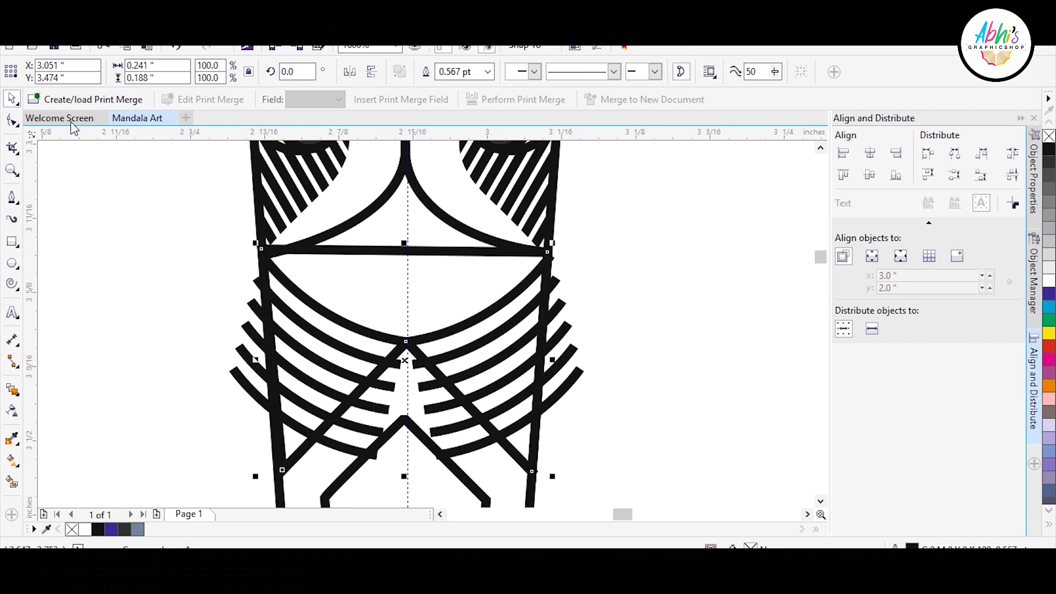
pyautogui.click(471, 235)
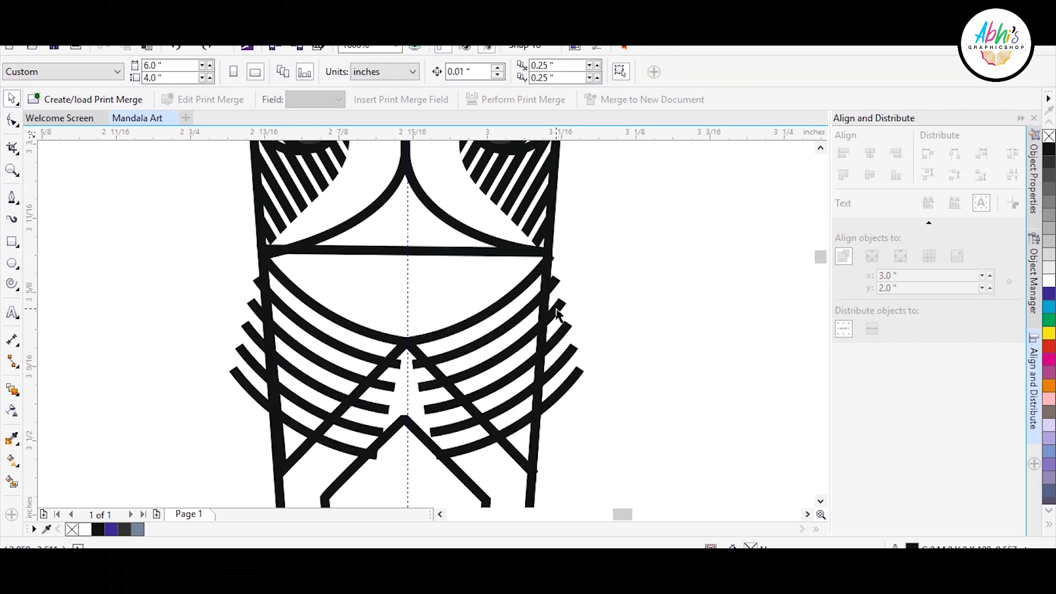
pyautogui.press('Delete')
pyautogui.scroll(-2, 522, 272)
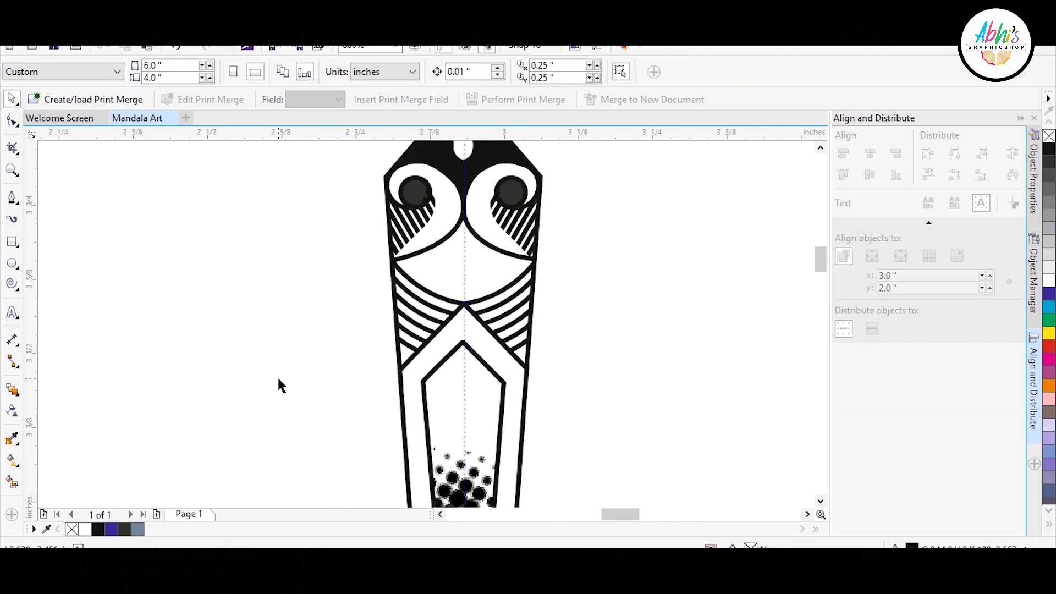
# Step: Select every part of the top petal and group it with Ctrl+G
pyautogui.scroll(-2, 279, 379)
pyautogui.scroll(-1, 450, 170)
pyautogui.moveTo(484, 170); pyautogui.dragTo(330, 309)
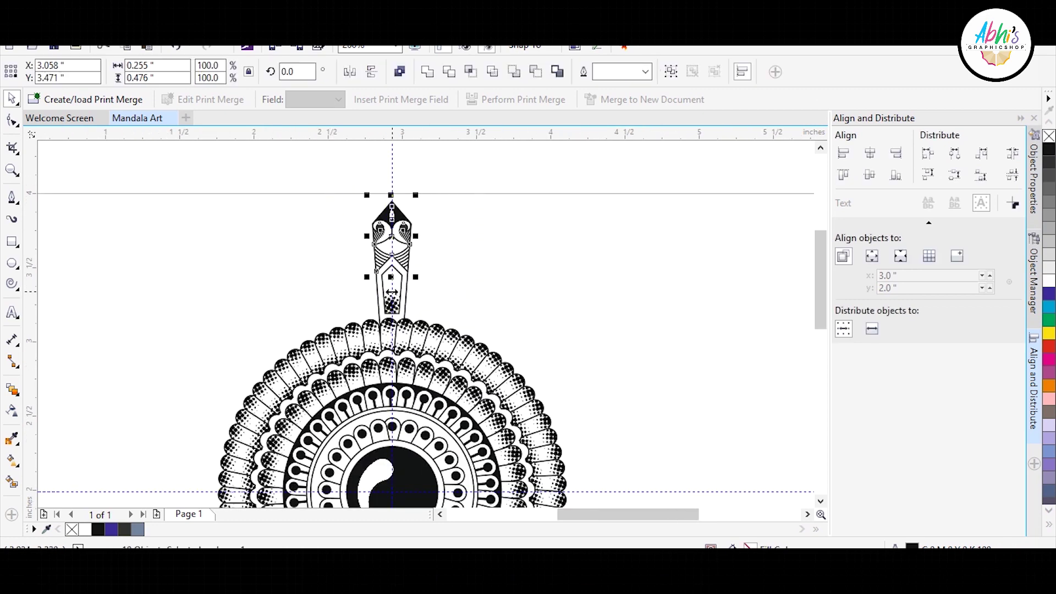
pyautogui.scroll(2, 392, 302)
pyautogui.hotkey('ctrl', 'g')
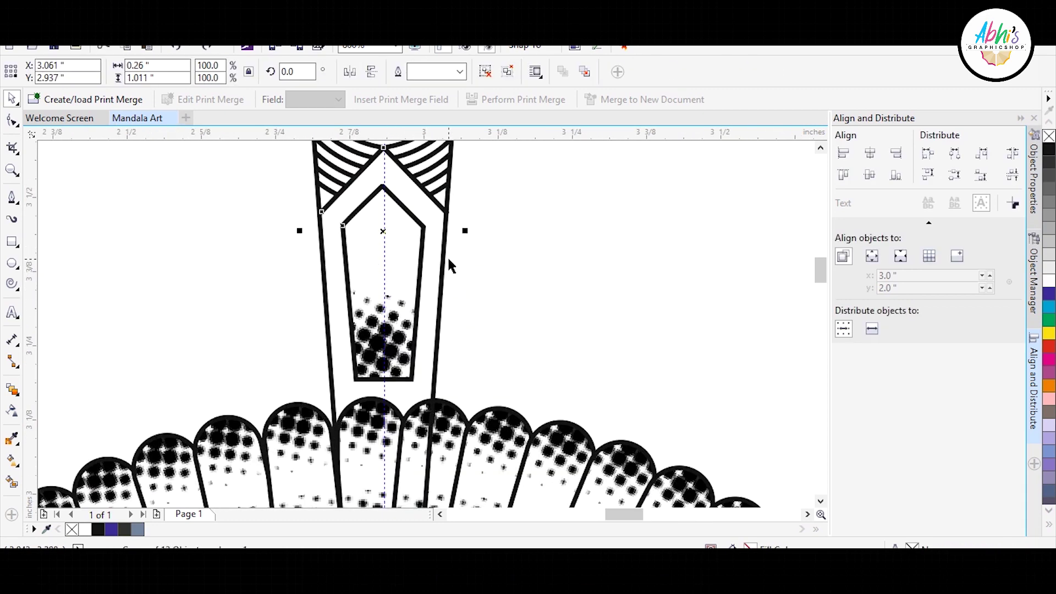
pyautogui.scroll(-1, 447, 256)
pyautogui.scroll(-1, 410, 244)
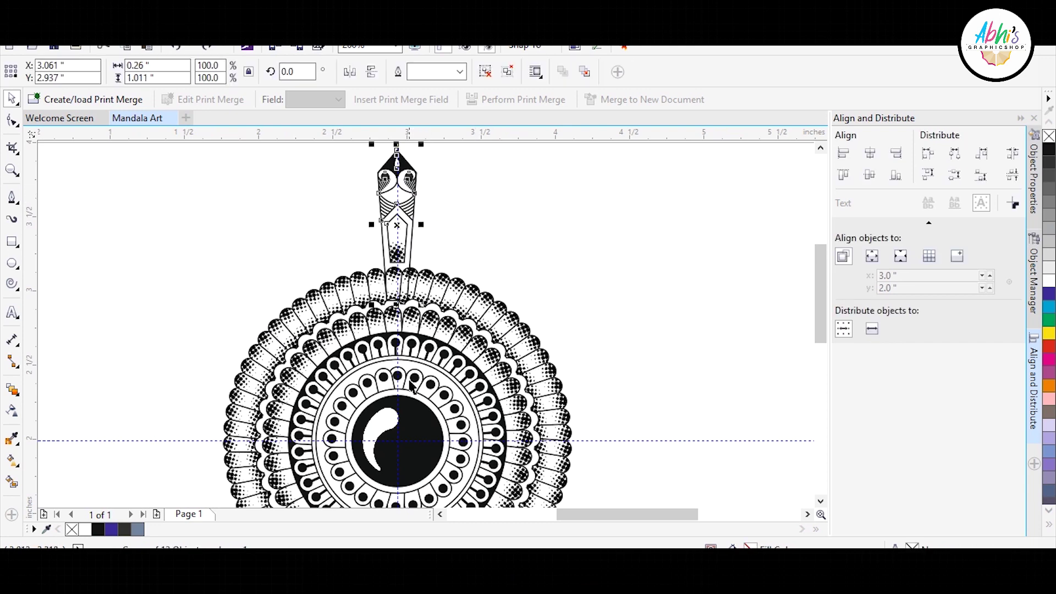
pyautogui.keyDown('shift'); pyautogui.click(430, 452); pyautogui.keyUp('shift')
pyautogui.click(418, 189)
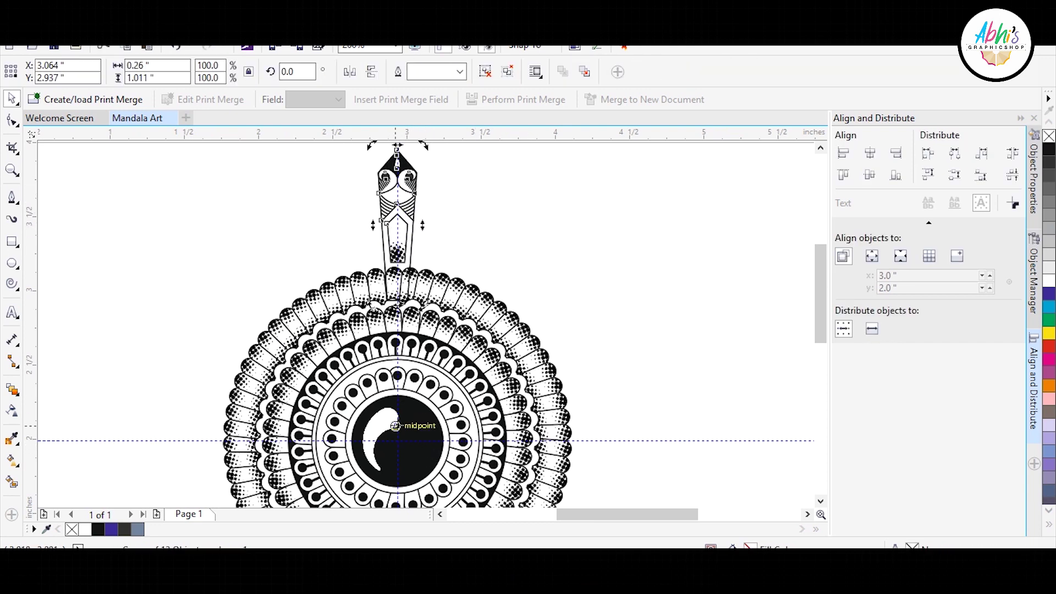
pyautogui.scroll(-1, 446, 228)
pyautogui.scroll(3, 464, 192)
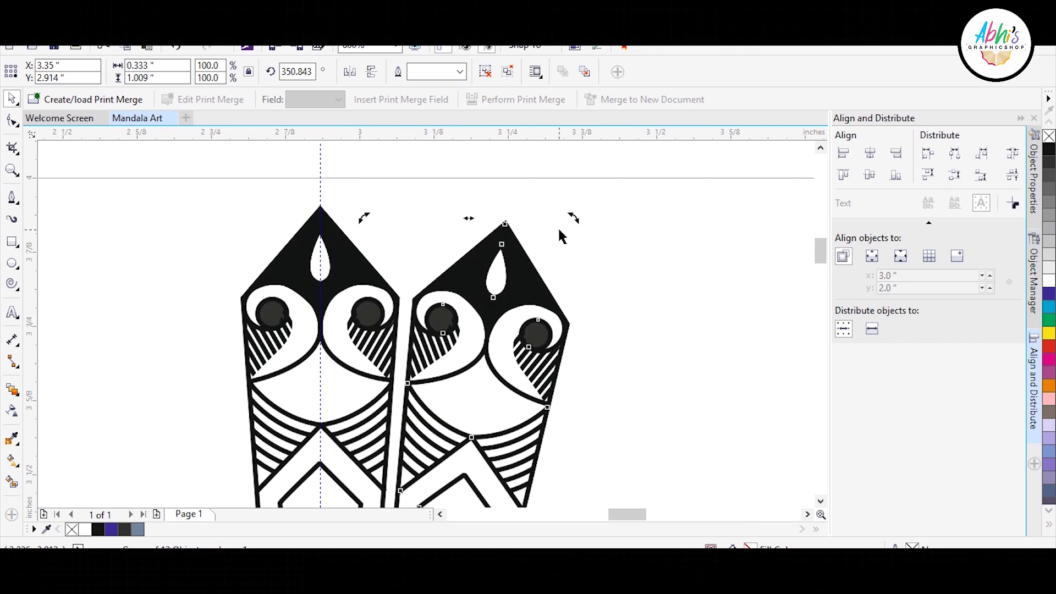
# Step: Rotate a copy of the petal around the centre and repeat it with Ctrl+R to complete the ring
pyautogui.moveTo(464, 192); pyautogui.dragTo(558, 236)
pyautogui.hotkey('ctrl', 'r')
pyautogui.hotkey('ctrl', 'r')
pyautogui.hotkey('ctrl', 'r')
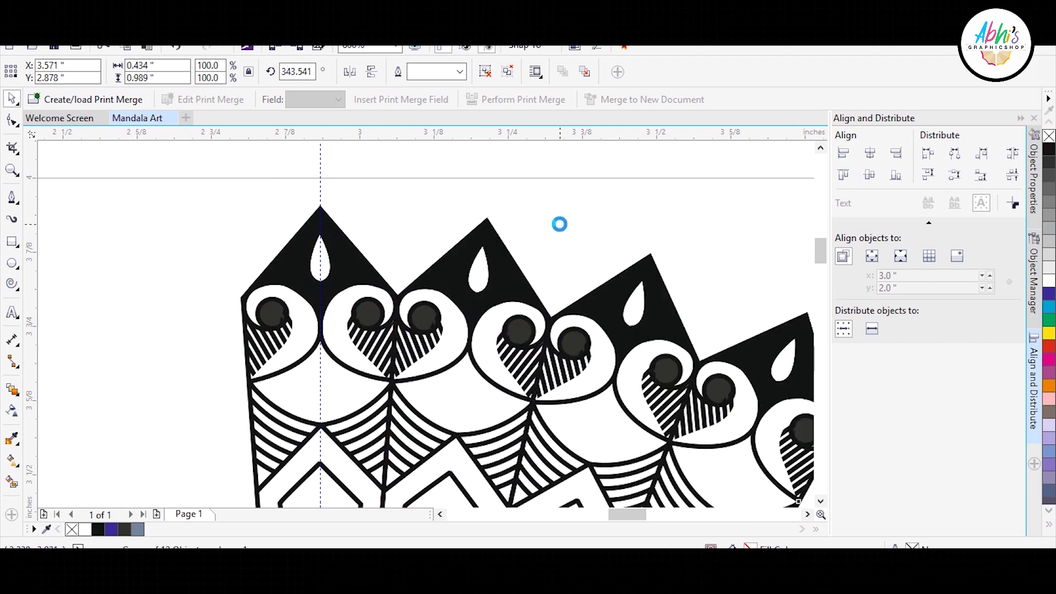
pyautogui.scroll(-2, 558, 220)
pyautogui.scroll(3, 550, 224)
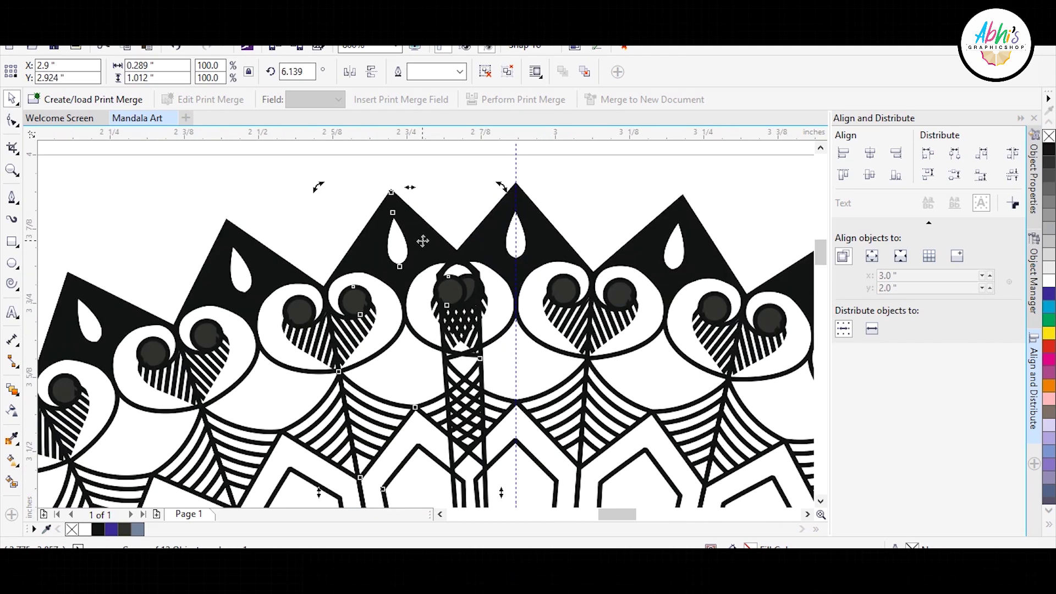
pyautogui.scroll(-1, 421, 235)
pyautogui.click(455, 220)
pyautogui.scroll(-3, 434, 177)
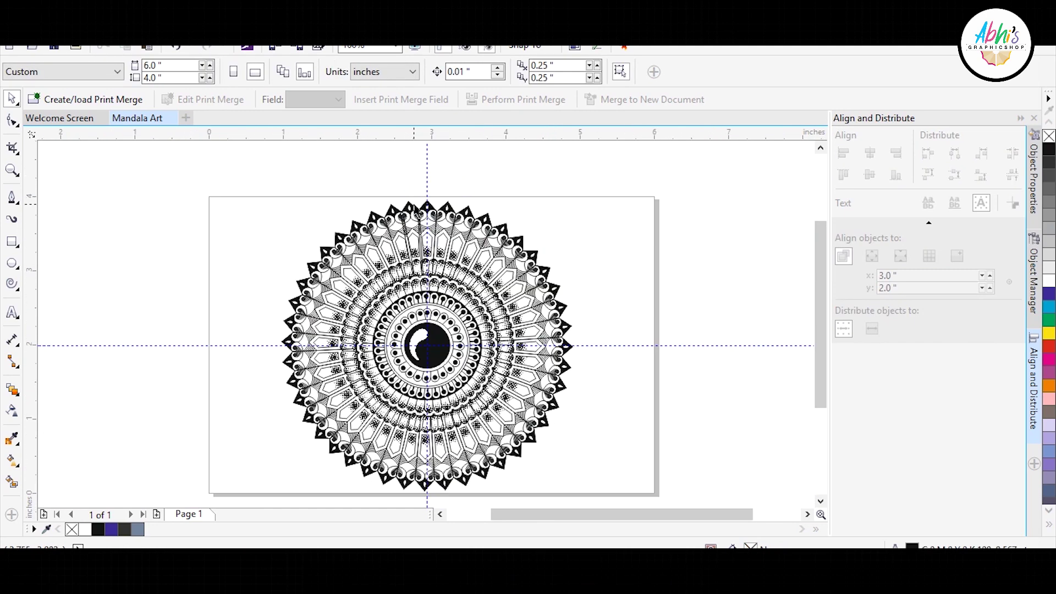
pyautogui.scroll(2, 418, 198)
# Step: Undo the stray petal copies and the white fill on the centre petal
pyautogui.scroll(1, 410, 209)
pyautogui.click(410, 209)
pyautogui.moveTo(436, 200); pyautogui.dragTo(470, 200)
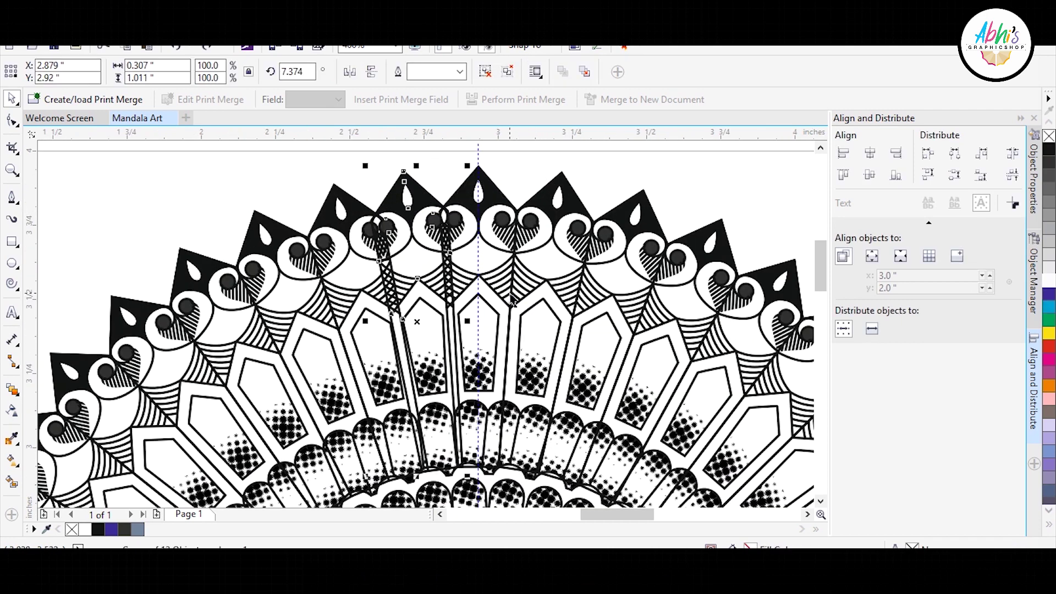
pyautogui.hotkey('ctrl', 'z')
pyautogui.hotkey('ctrl', 'z')
pyautogui.hotkey('ctrl', 'z')
pyautogui.hotkey('ctrl', 'z')
pyautogui.hotkey('ctrl', 'z')
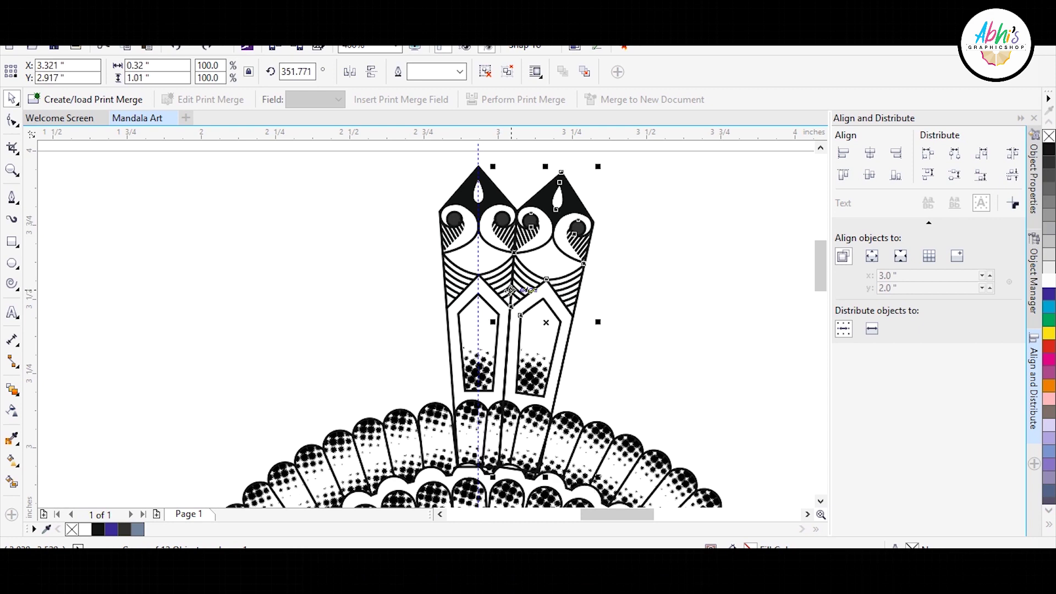
pyautogui.hotkey('ctrl', 'z')
pyautogui.click(1045, 283)
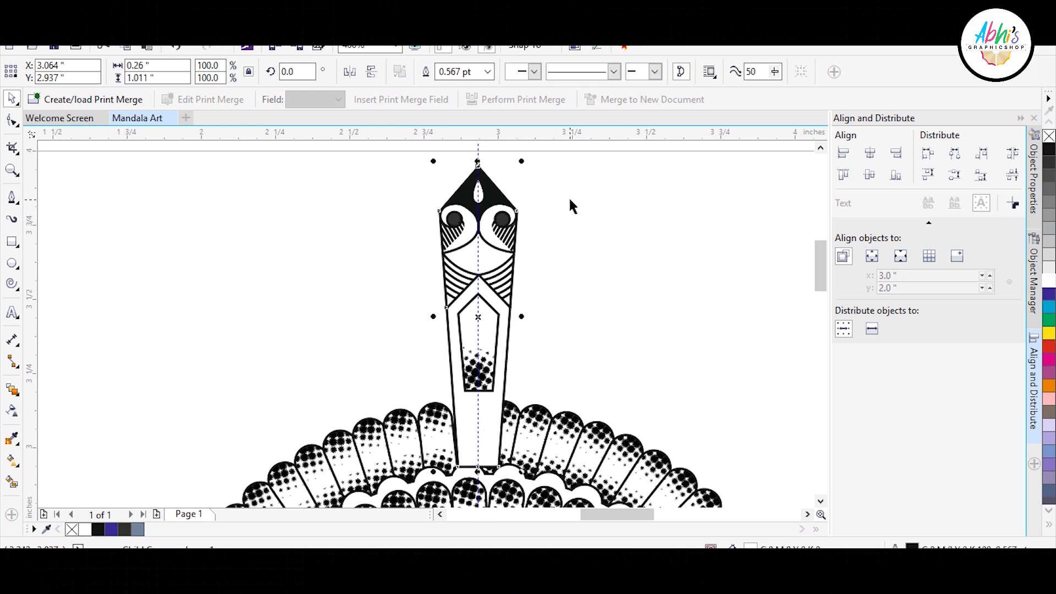
pyautogui.hotkey('ctrl', 'z')
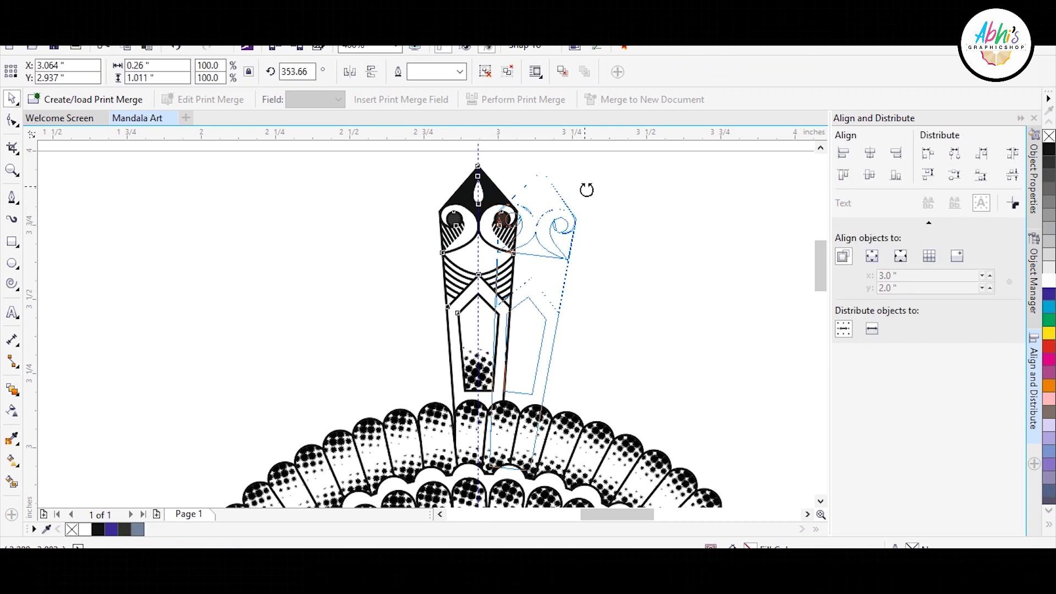
# Step: Rotate-duplicate the centre petal with Ctrl+R to rebuild the outer ring evenly
pyautogui.moveTo(498, 183); pyautogui.dragTo(598, 193)
pyautogui.hotkey('ctrl', 'r')
pyautogui.hotkey('ctrl', 'r')
pyautogui.hotkey('ctrl', 'r')
pyautogui.hotkey('ctrl', 'r')
pyautogui.hotkey('ctrl', 'r')
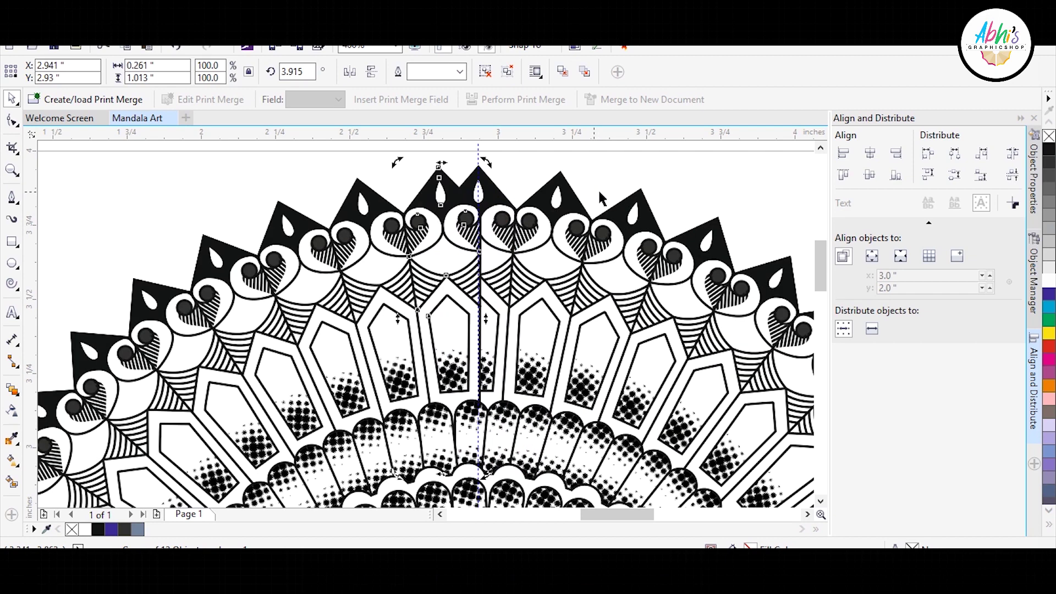
pyautogui.hotkey('ctrl', 'r')
pyautogui.press('Escape')
pyautogui.click(472, 165)
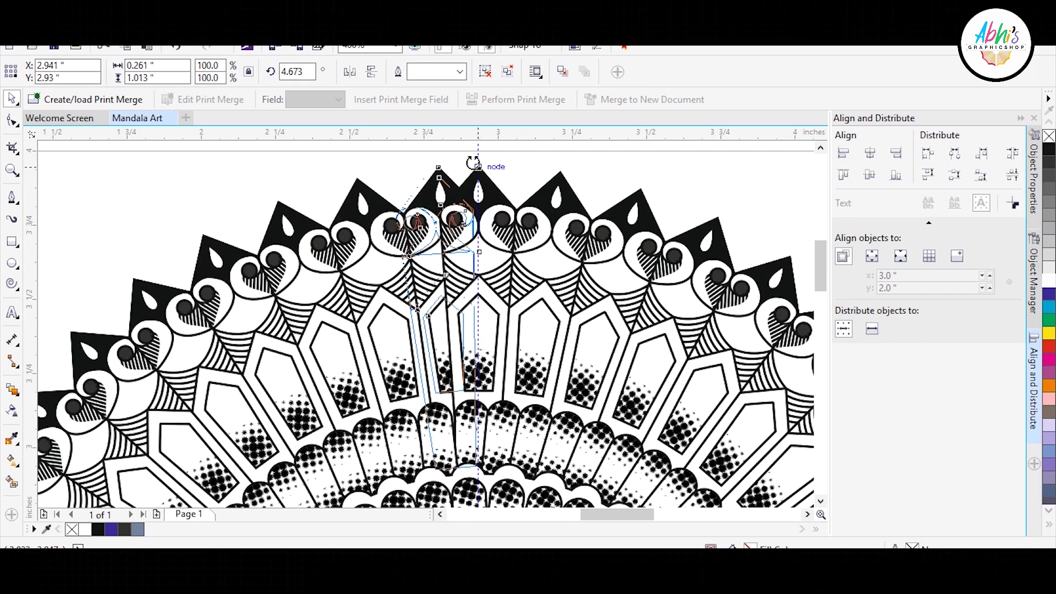
pyautogui.press('Escape')
# Step: Select the whole mandala and scale it up to about 104%
pyautogui.scroll(-5, 444, 192)
pyautogui.scroll(2, 474, 227)
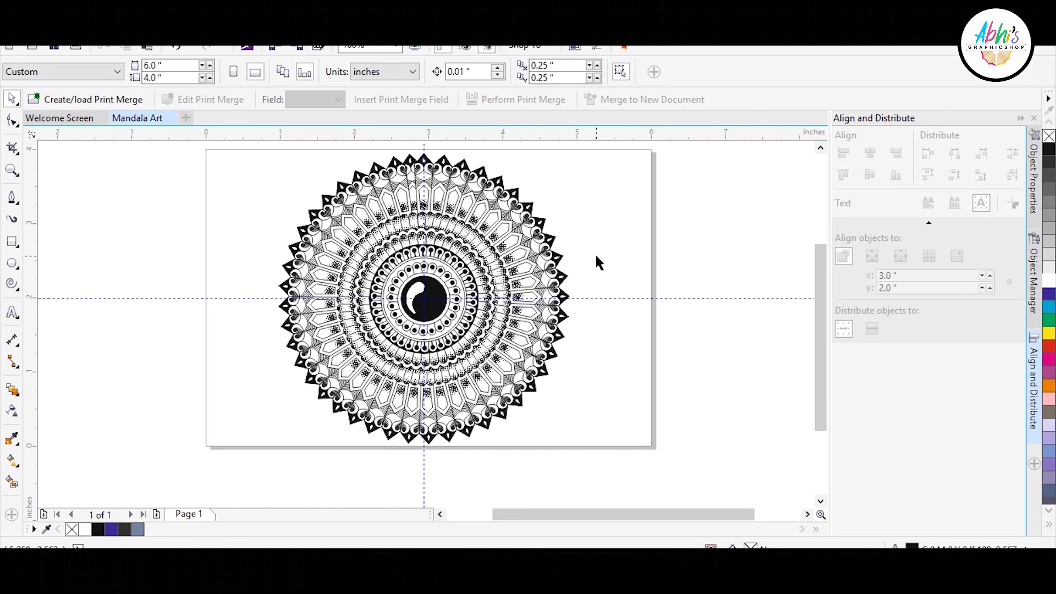
pyautogui.scroll(-2, 519, 308)
pyautogui.moveTo(571, 401); pyautogui.dragTo(325, 180)
pyautogui.scroll(2, 510, 234)
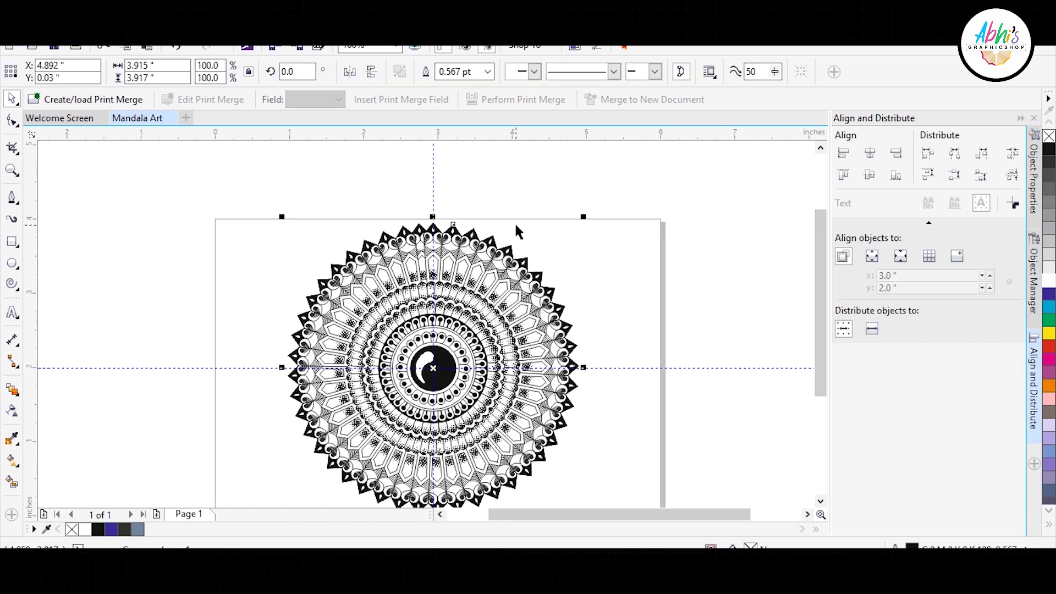
pyautogui.moveTo(583, 217); pyautogui.dragTo(589, 211)
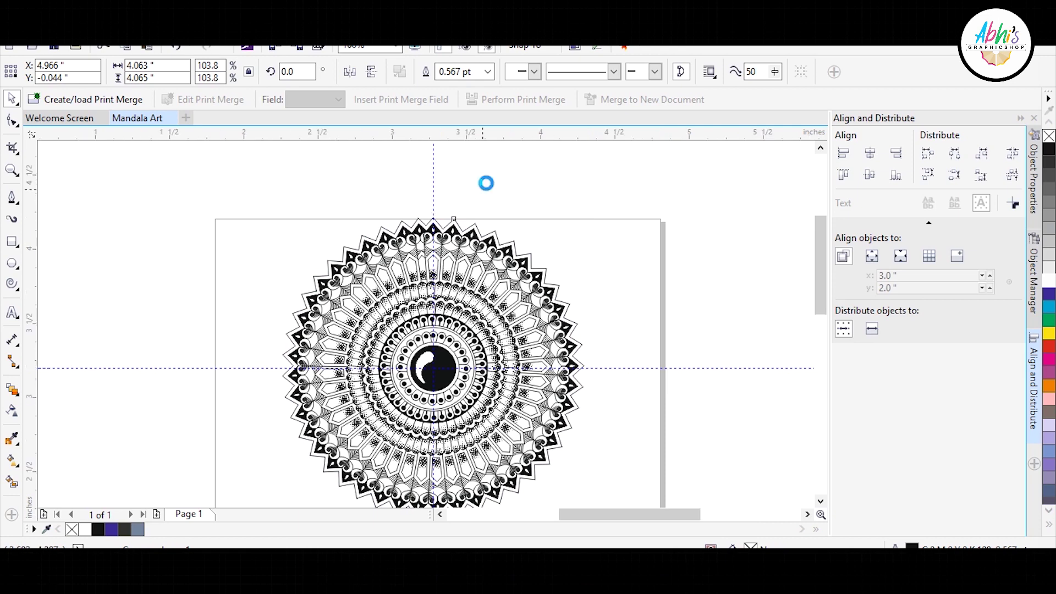
pyautogui.scroll(3, 476, 186)
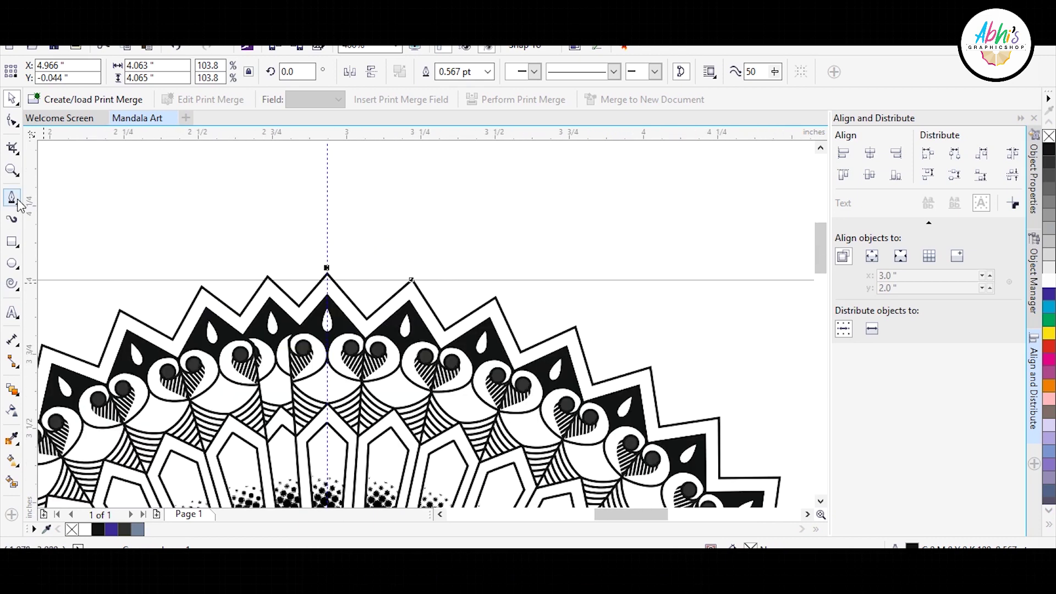
# Step: Draw a curved petal outline rising from the mandala's top spike
pyautogui.click(12, 198)
pyautogui.click(327, 269)
pyautogui.scroll(1, 412, 172)
pyautogui.moveTo(414, 206); pyautogui.dragTo(515, 160)
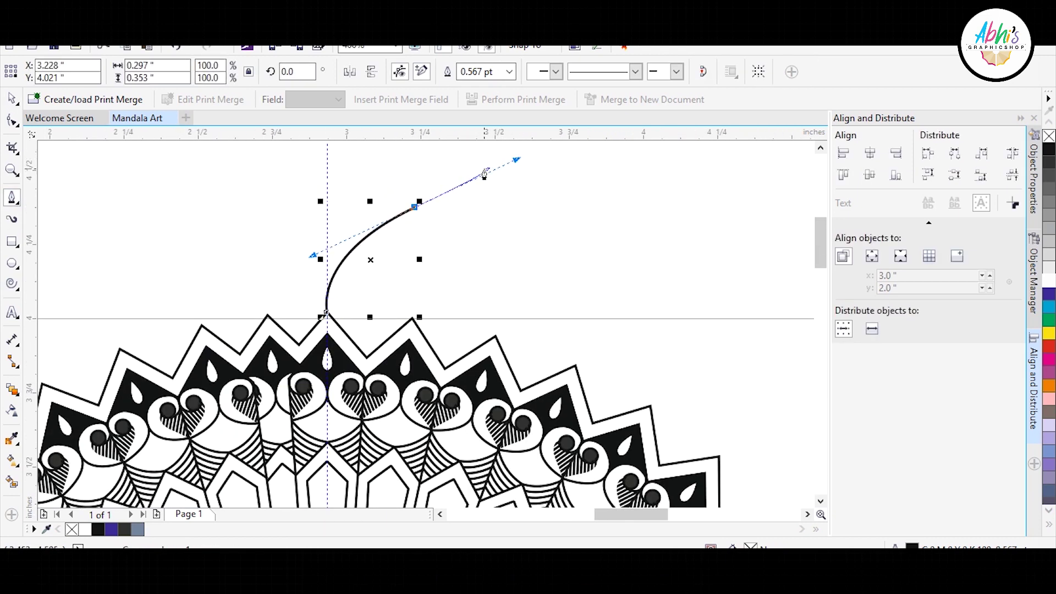
pyautogui.click(499, 148)
pyautogui.press('space')
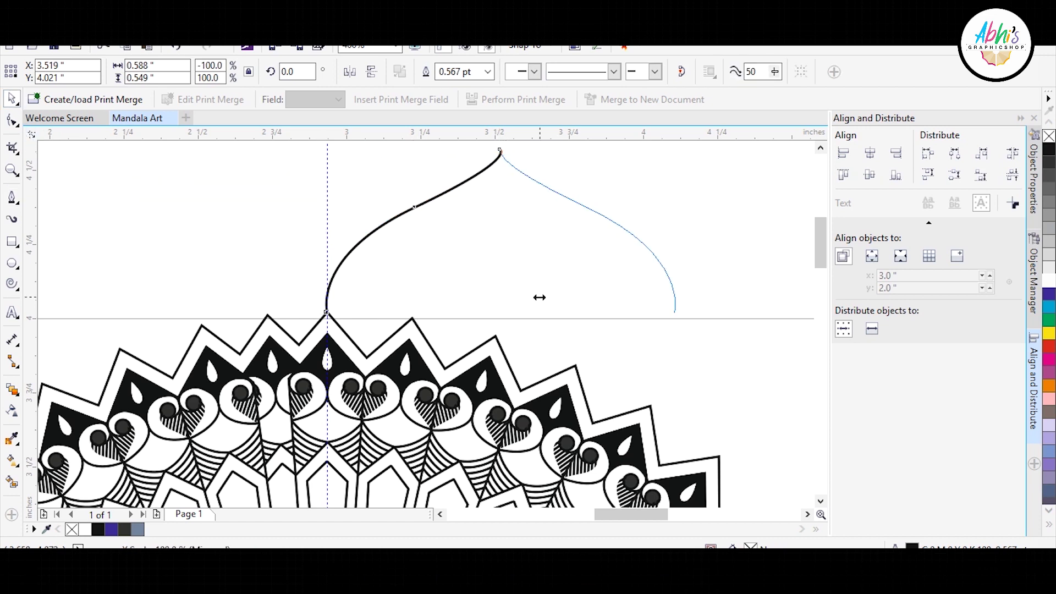
pyautogui.moveTo(538, 297); pyautogui.dragTo(566, 274)
pyautogui.hotkey('ctrl', 'z')
pyautogui.click(12, 197)
pyautogui.click(499, 148)
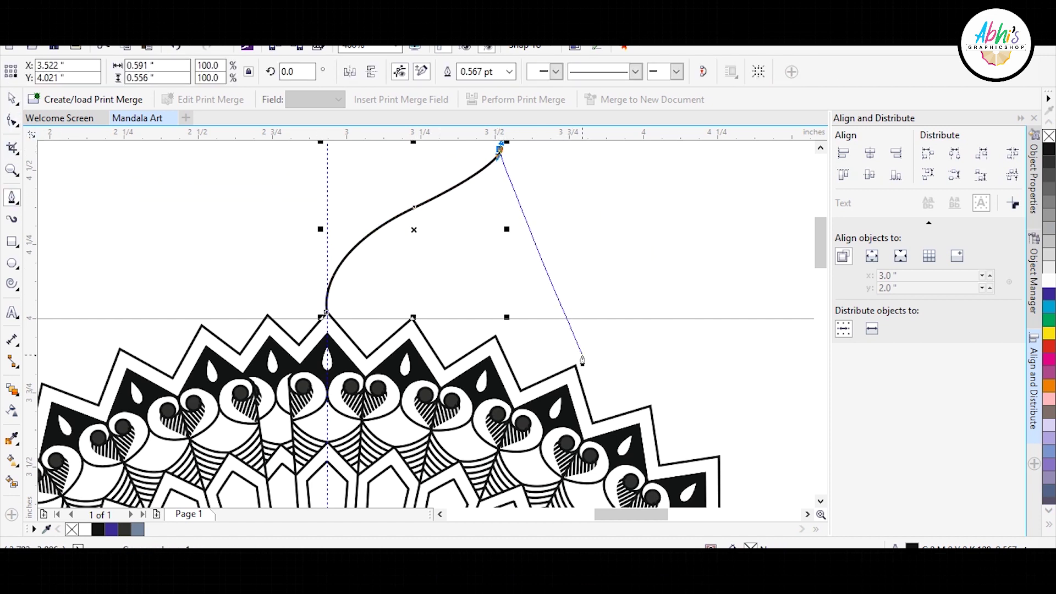
pyautogui.moveTo(508, 426); pyautogui.dragTo(509, 426)
# Step: Refine the petal's nodes into smooth sides and a pointed tip, deleting an extra node
pyautogui.press('F10')
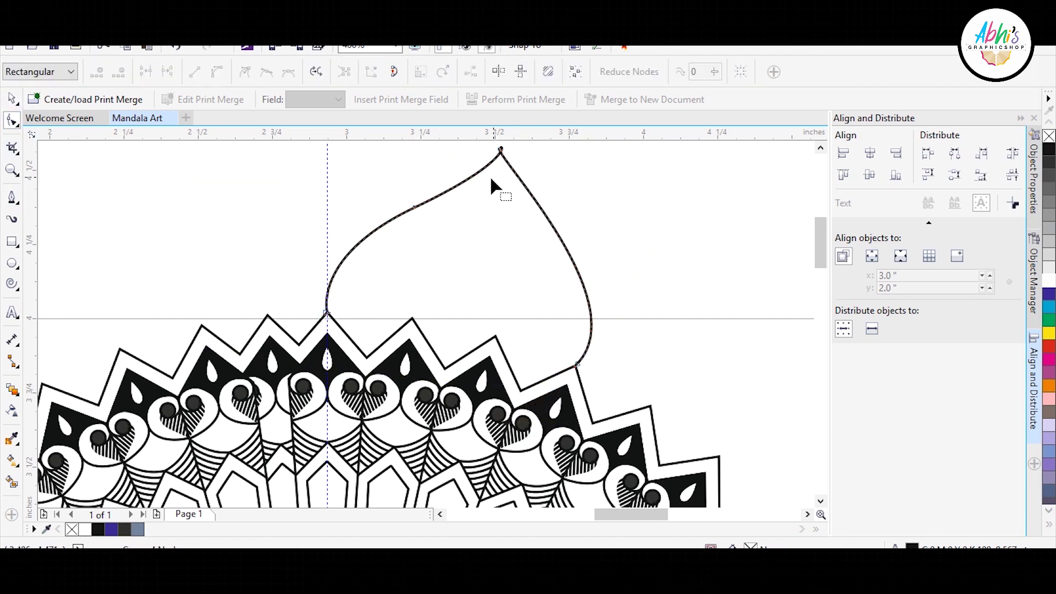
pyautogui.scroll(1, 489, 176)
pyautogui.click(496, 165)
pyautogui.moveTo(497, 165); pyautogui.dragTo(526, 204)
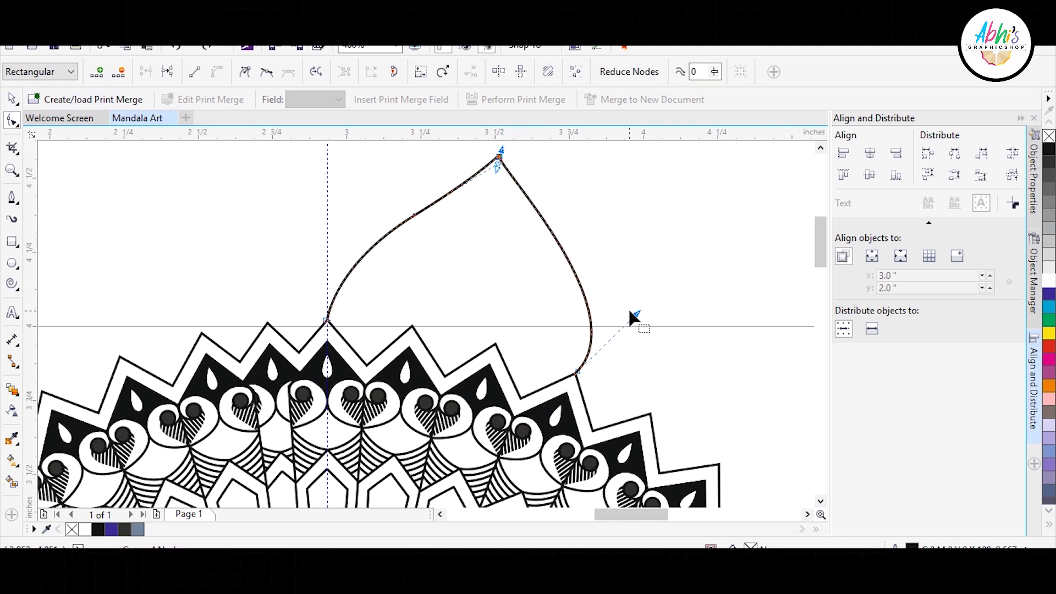
pyautogui.moveTo(631, 315); pyautogui.dragTo(633, 313)
pyautogui.scroll(3, 505, 159)
pyautogui.scroll(-2, 463, 179)
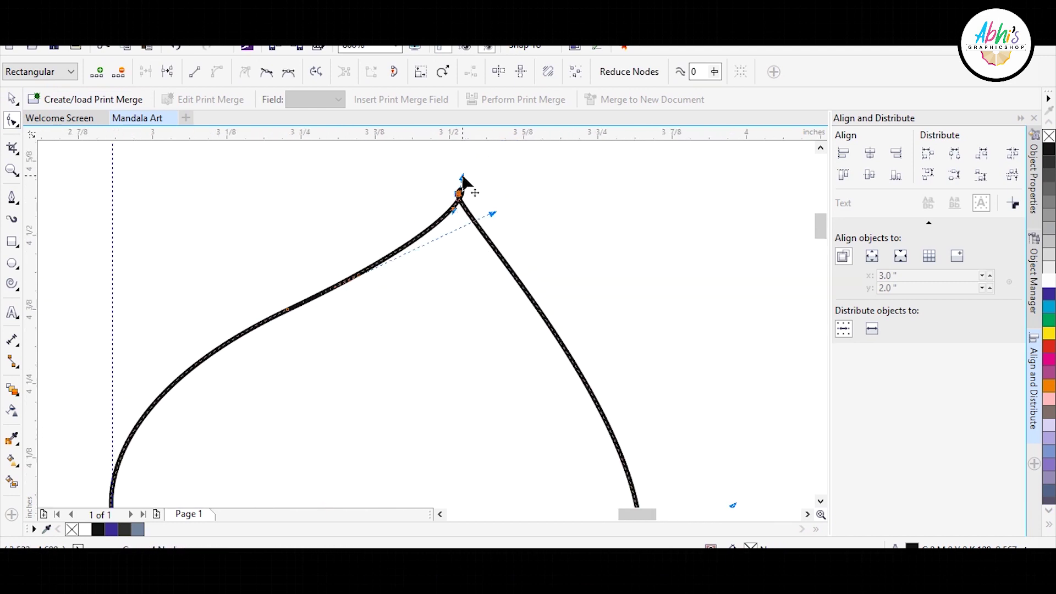
pyautogui.moveTo(452, 212); pyautogui.dragTo(440, 207)
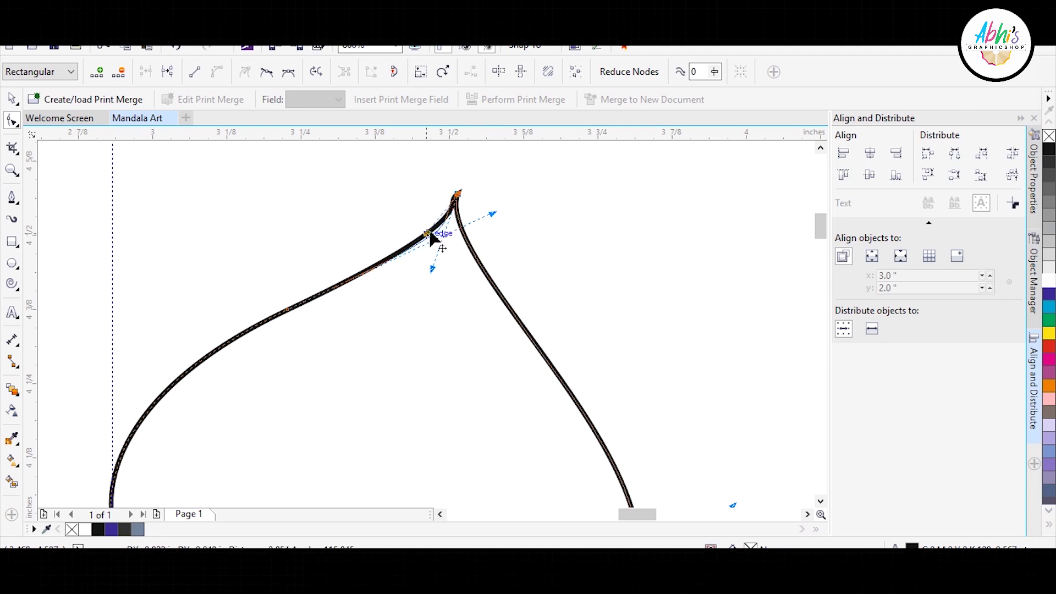
pyautogui.press('Delete')
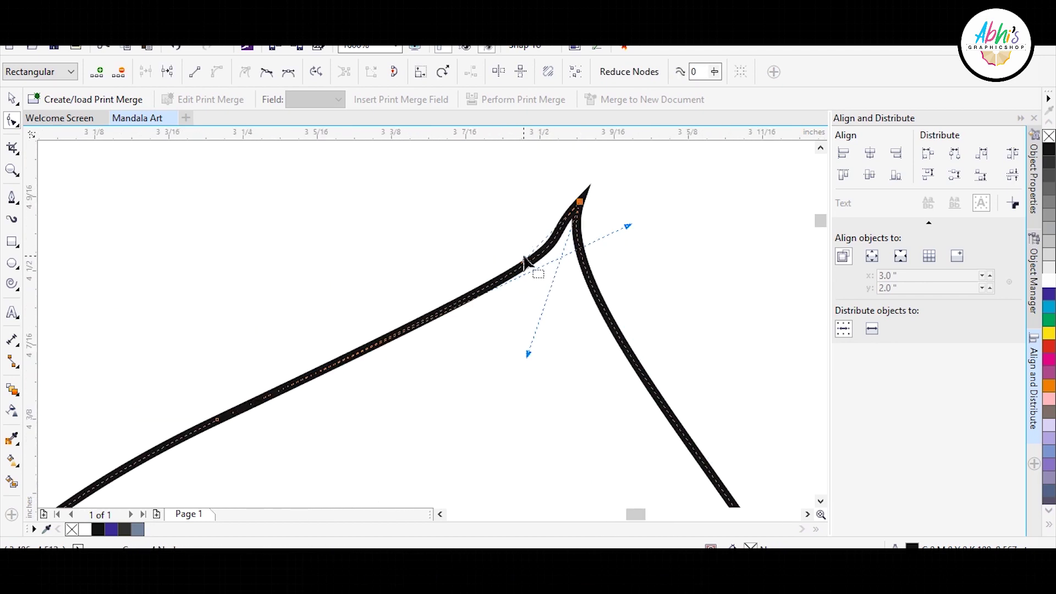
pyautogui.moveTo(516, 283); pyautogui.dragTo(530, 322)
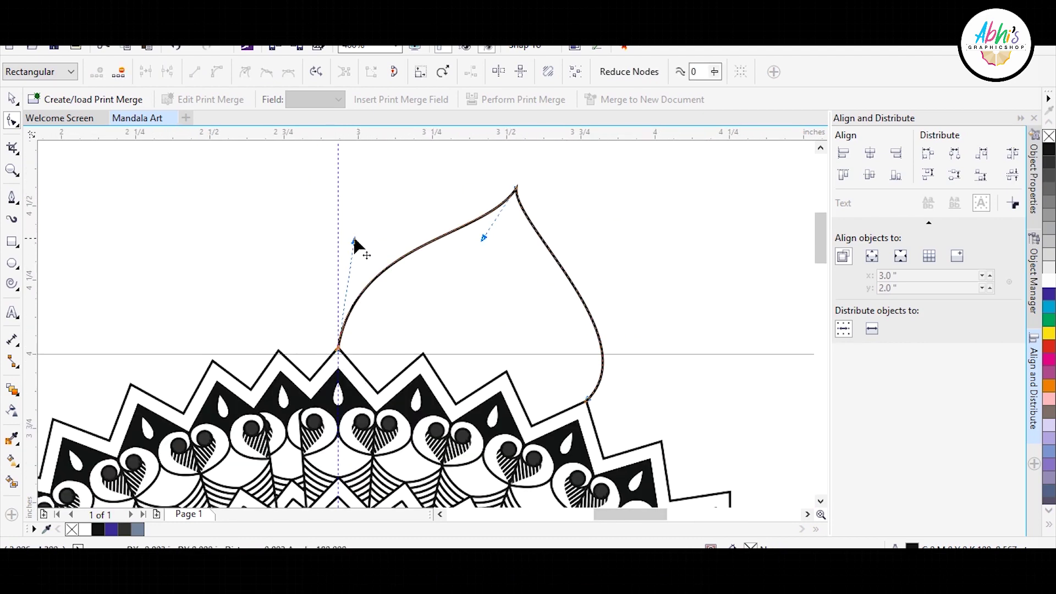
pyautogui.moveTo(321, 237); pyautogui.dragTo(319, 239)
pyautogui.press('space')
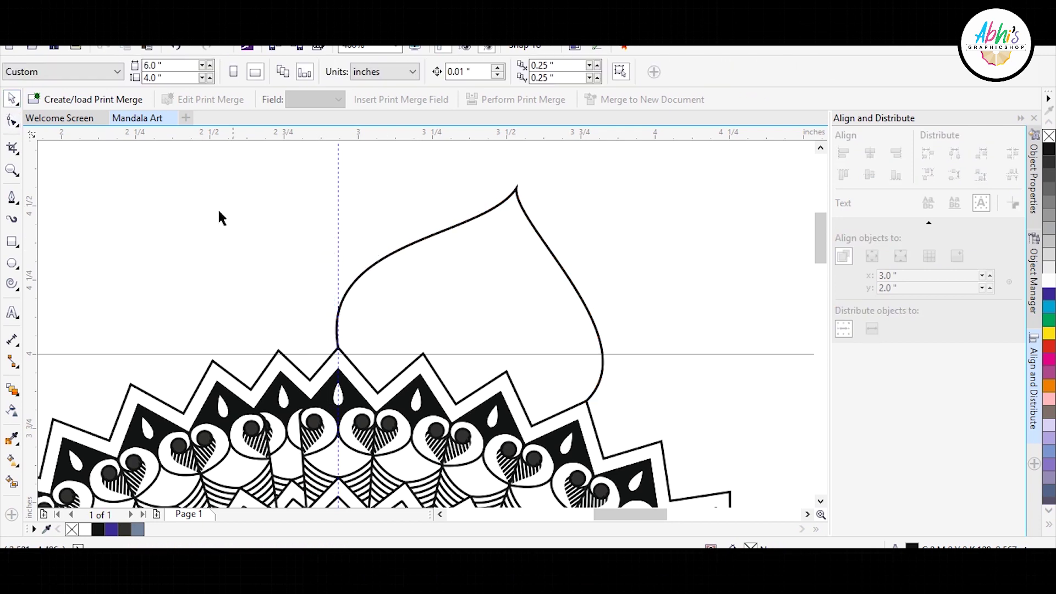
pyautogui.click(410, 333)
# Step: Move the halftone image above the petal after a failed attempt to place it inside
pyautogui.scroll(-2, 374, 286)
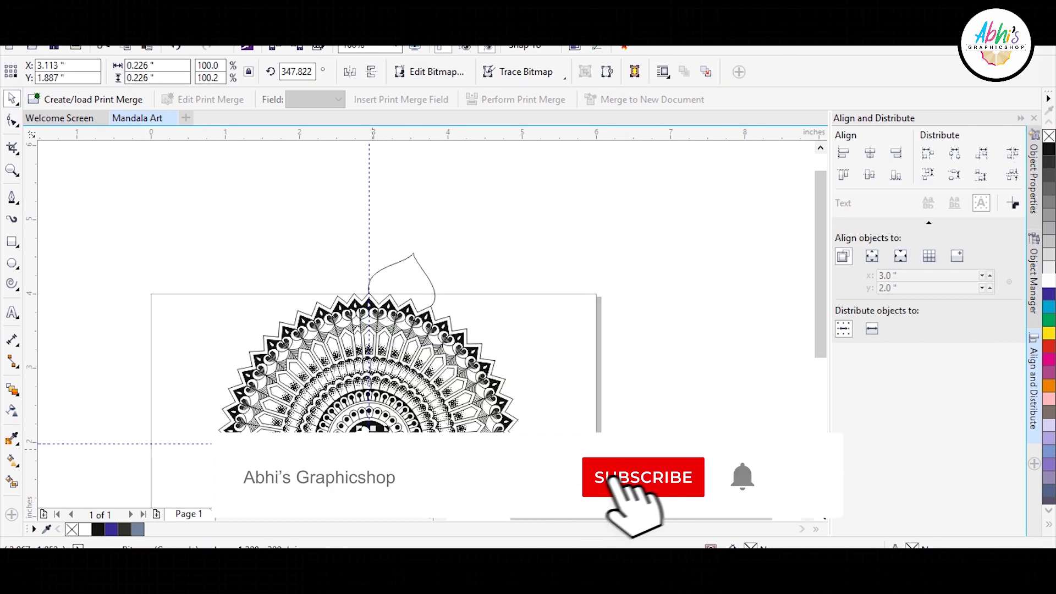
pyautogui.moveTo(374, 285)
pyautogui.mouseDown()
pyautogui.moveTo(524, 287)
pyautogui.moveTo(389, 251)
pyautogui.mouseUp()
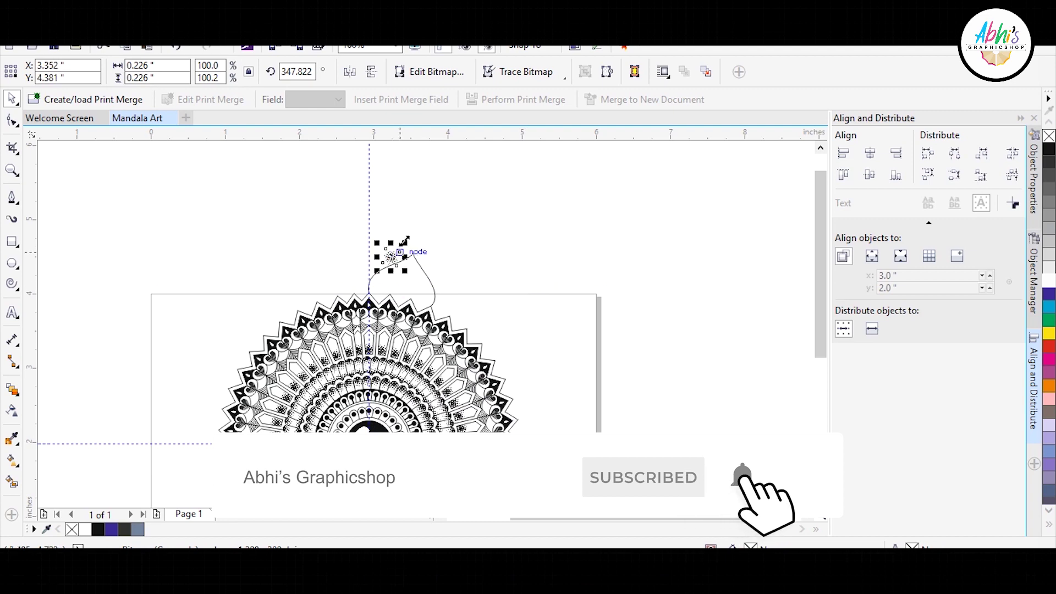
pyautogui.scroll(2, 389, 250)
pyautogui.click(438, 356)
pyautogui.press('Escape')
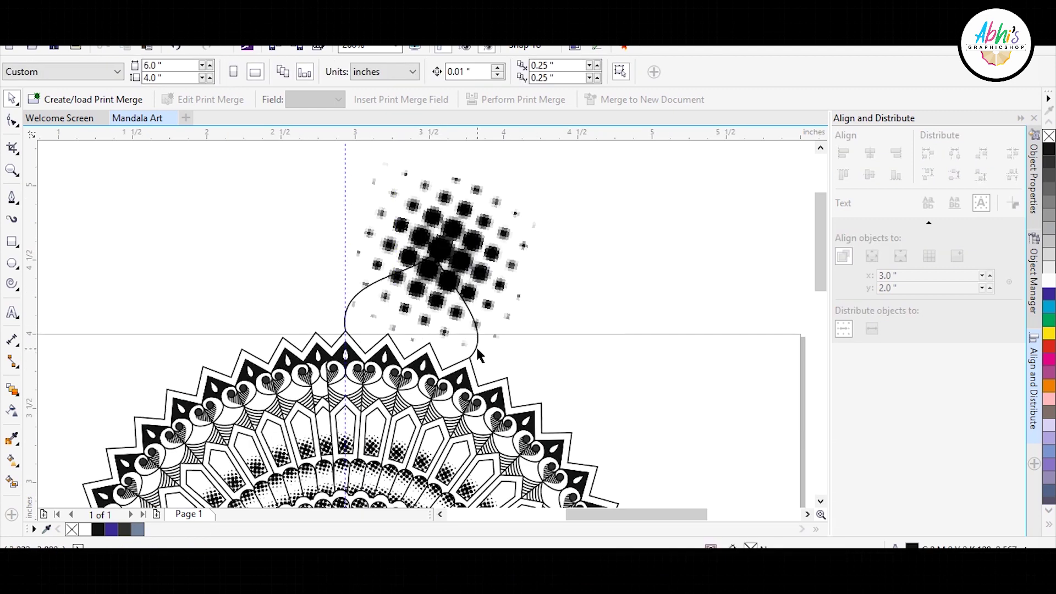
pyautogui.press('F5')
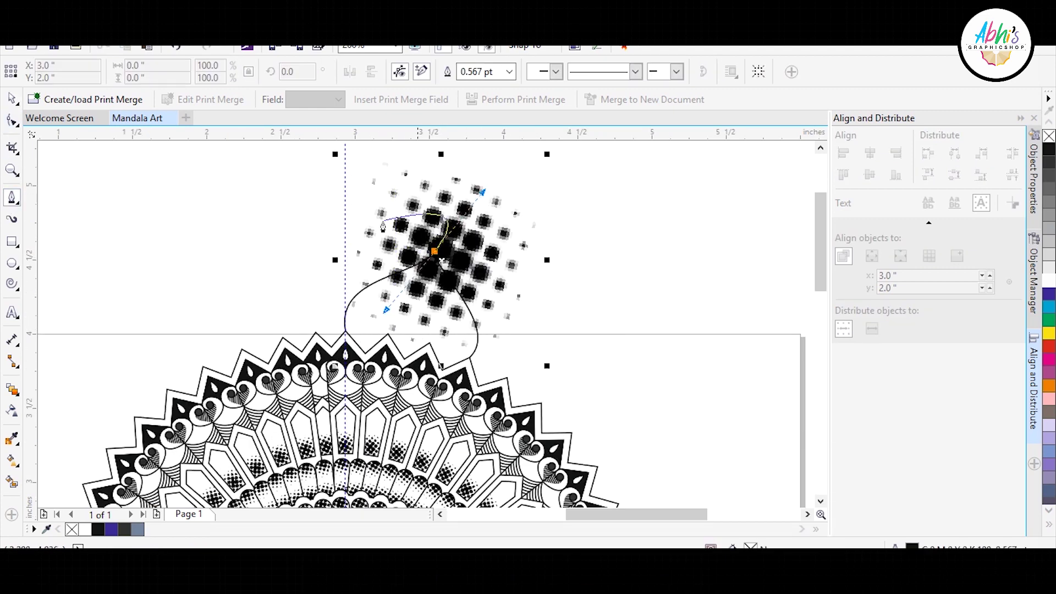
pyautogui.press('space')
pyautogui.moveTo(523, 216); pyautogui.dragTo(579, 157)
# Step: Close the petal outline at its bottom
pyautogui.click(386, 308)
pyautogui.press('space')
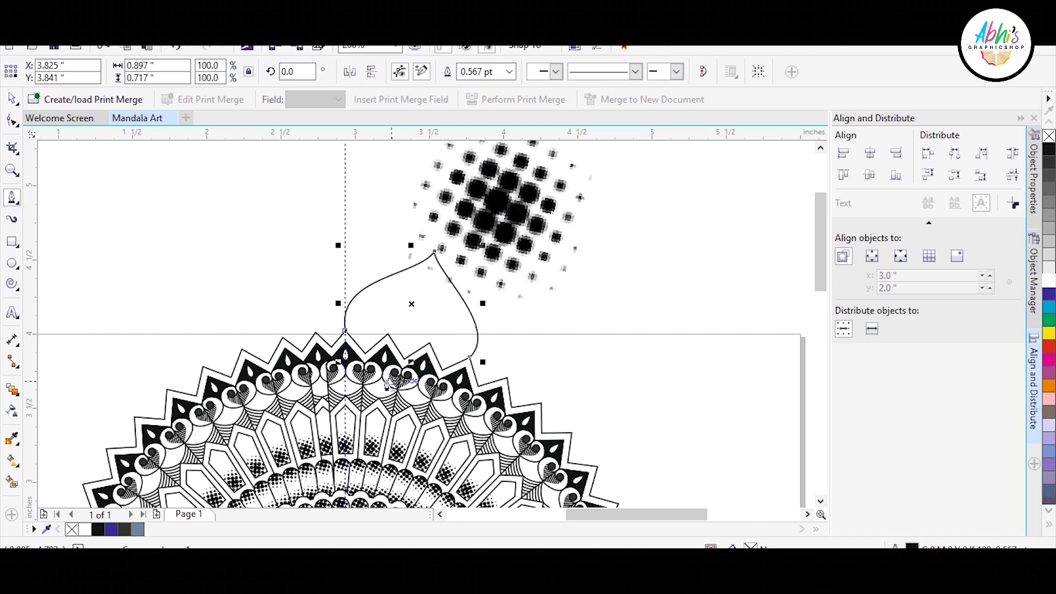
pyautogui.click(469, 358)
pyautogui.moveTo(423, 397); pyautogui.dragTo(426, 401)
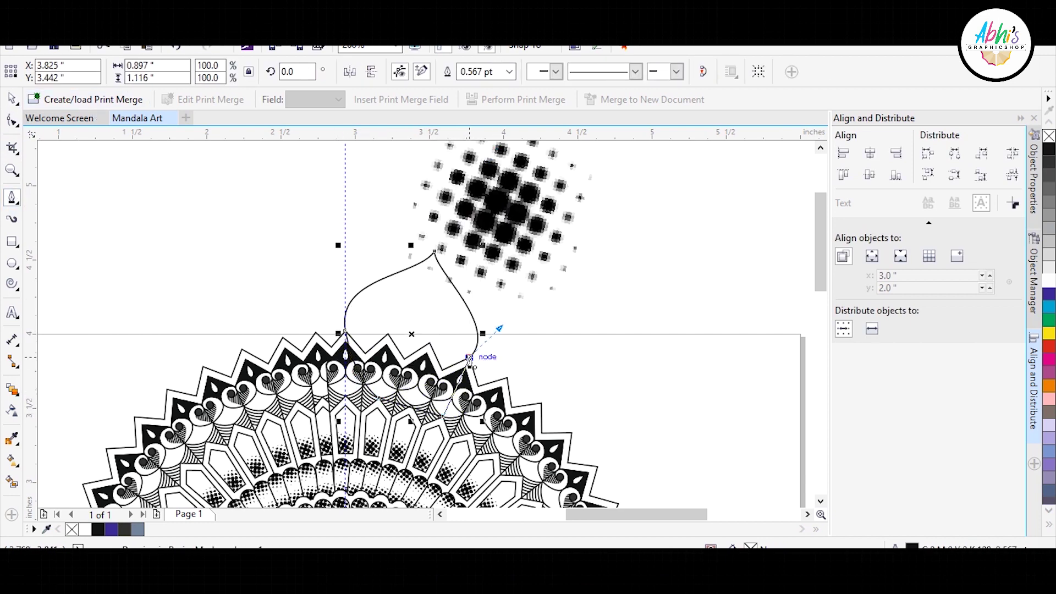
pyautogui.press('space')
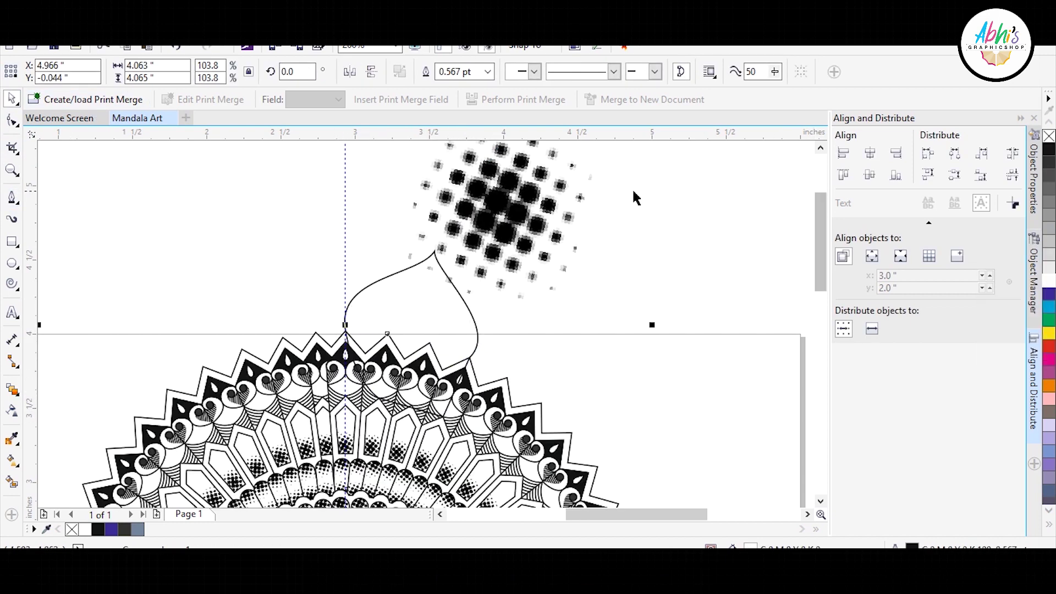
# Step: PowerClip the halftone image into the petal, shrink it to fit, and move the petal onto the mandala's top edge
pyautogui.click(495, 209)
pyautogui.click(401, 318)
pyautogui.doubleClick(436, 278)
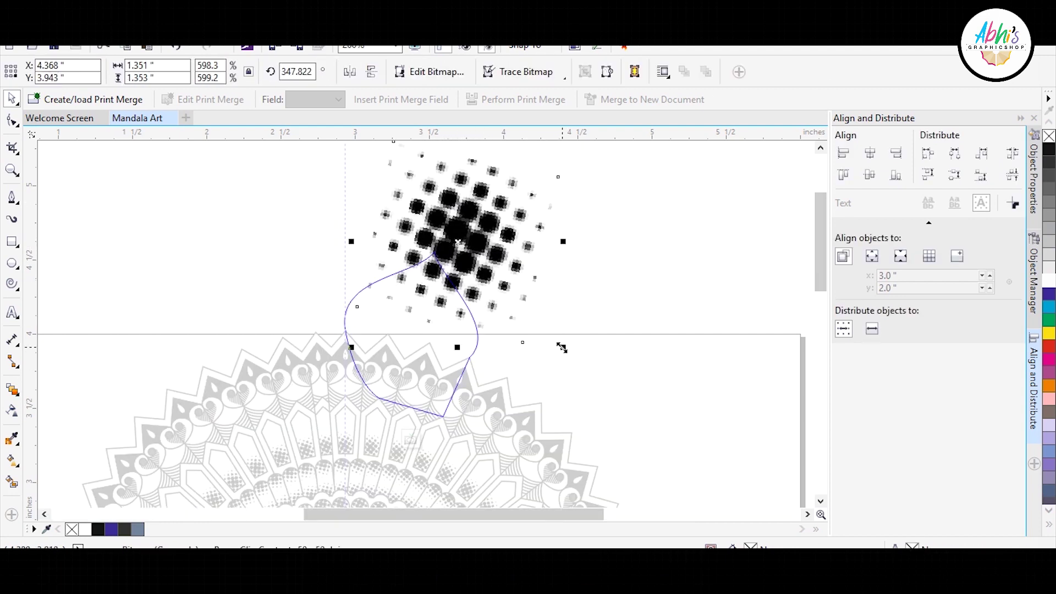
pyautogui.moveTo(562, 347)
pyautogui.mouseDown()
pyautogui.moveTo(464, 275)
pyautogui.moveTo(421, 372)
pyautogui.moveTo(387, 349)
pyautogui.mouseUp()
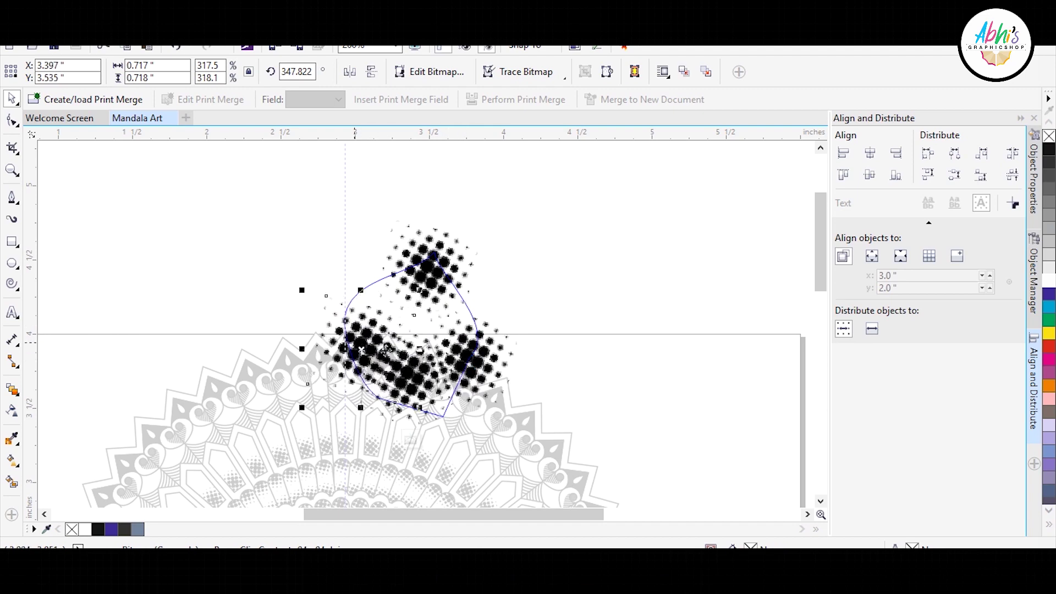
pyautogui.click(542, 262)
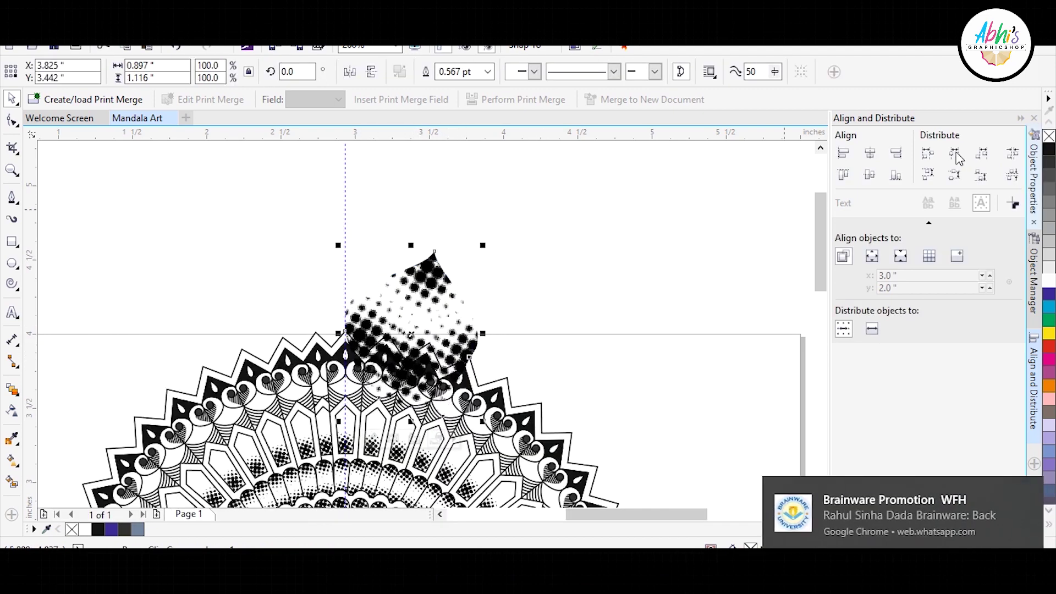
pyautogui.click(486, 269)
pyautogui.click(455, 279)
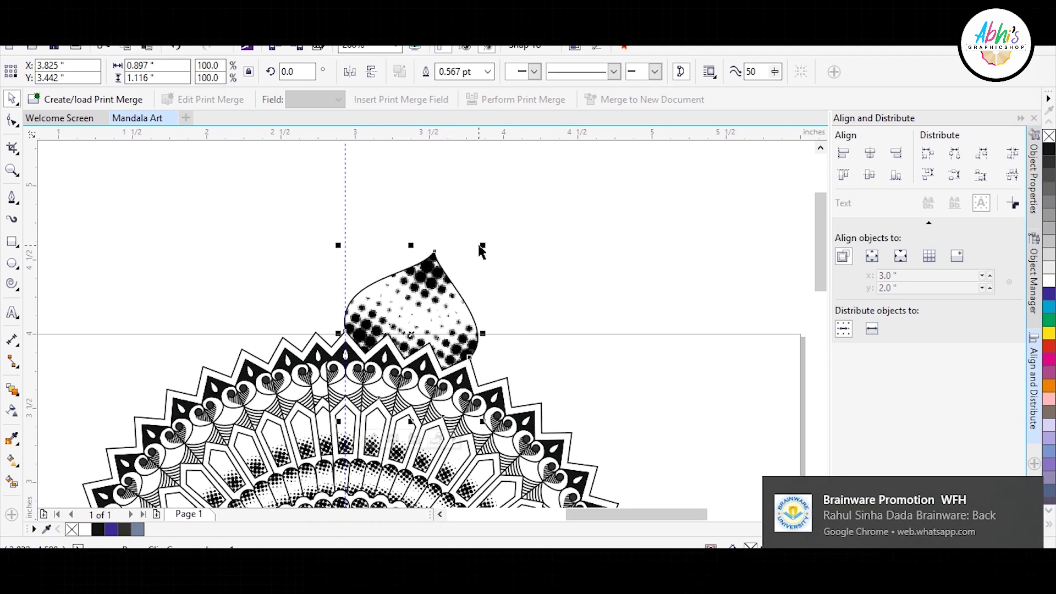
pyautogui.moveTo(481, 250)
pyautogui.mouseDown()
pyautogui.moveTo(422, 259)
pyautogui.moveTo(380, 285)
pyautogui.moveTo(380, 301)
pyautogui.moveTo(409, 240)
pyautogui.moveTo(373, 255)
pyautogui.moveTo(416, 279)
pyautogui.moveTo(437, 269)
pyautogui.mouseUp()
# Step: Rotate-duplicate the halftone petal around the mandala centre to form a full ring
pyautogui.click(382, 280)
pyautogui.scroll(-2, 374, 255)
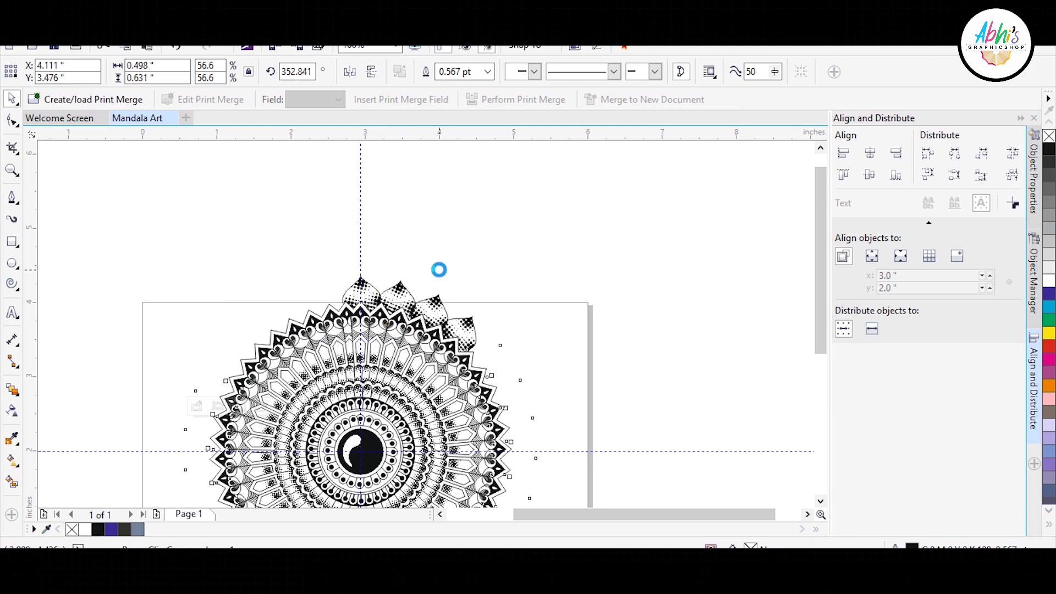
pyautogui.scroll(2, 438, 266)
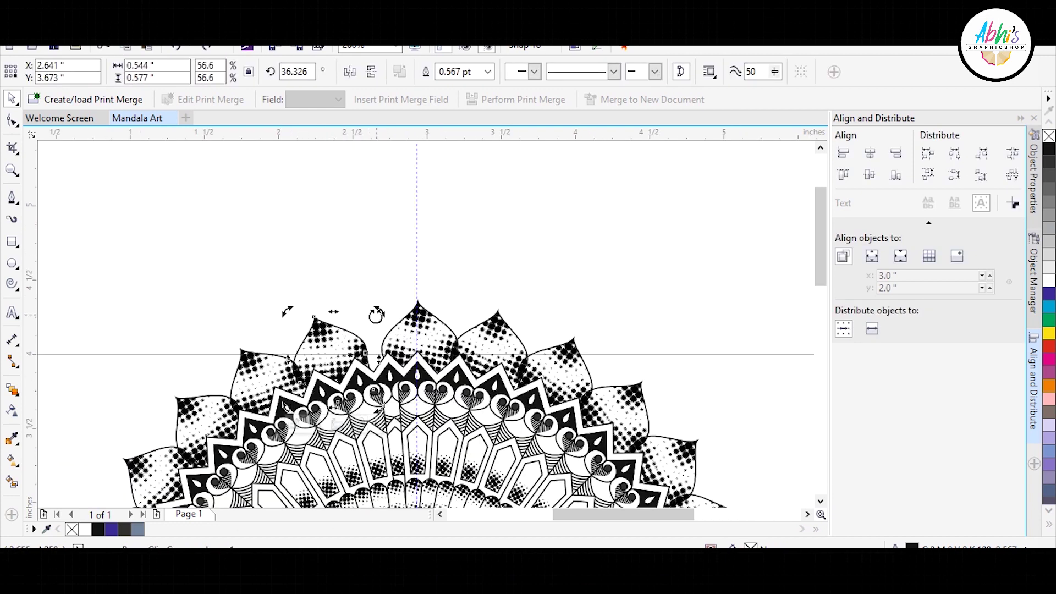
pyautogui.moveTo(376, 314); pyautogui.dragTo(308, 373)
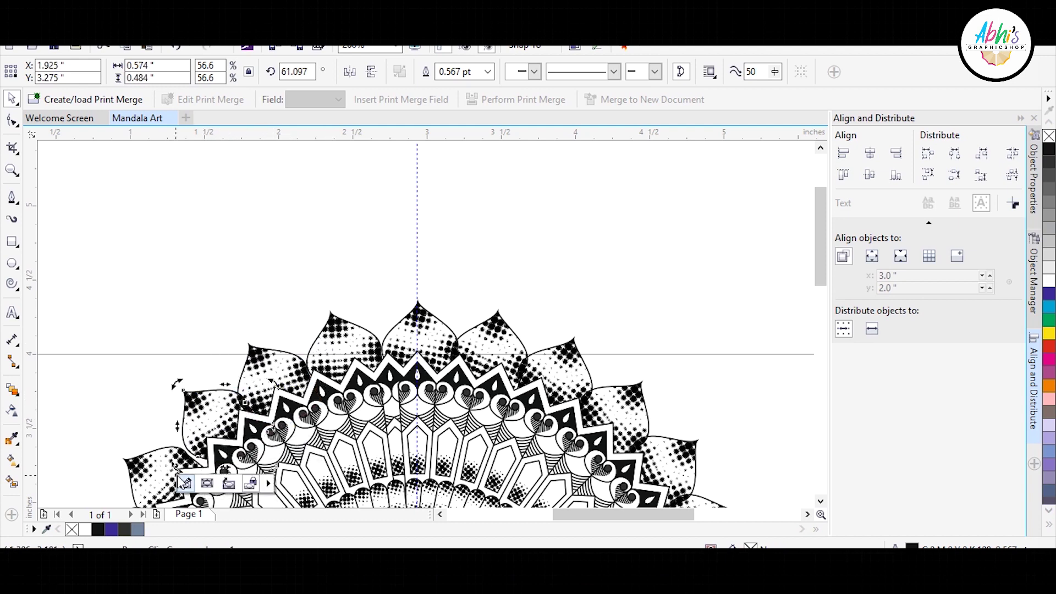
pyautogui.click(226, 294)
# Step: Select the whole mandala and check how it fits the 6 × 4 inch page
pyautogui.scroll(-2, 226, 294)
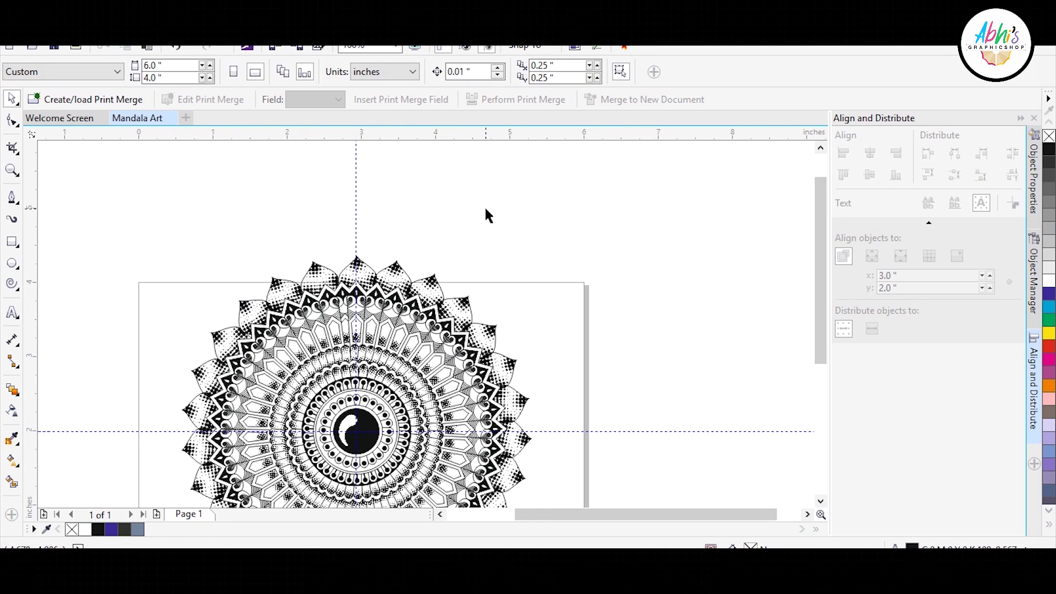
pyautogui.scroll(-1, 485, 212)
pyautogui.scroll(1, 448, 315)
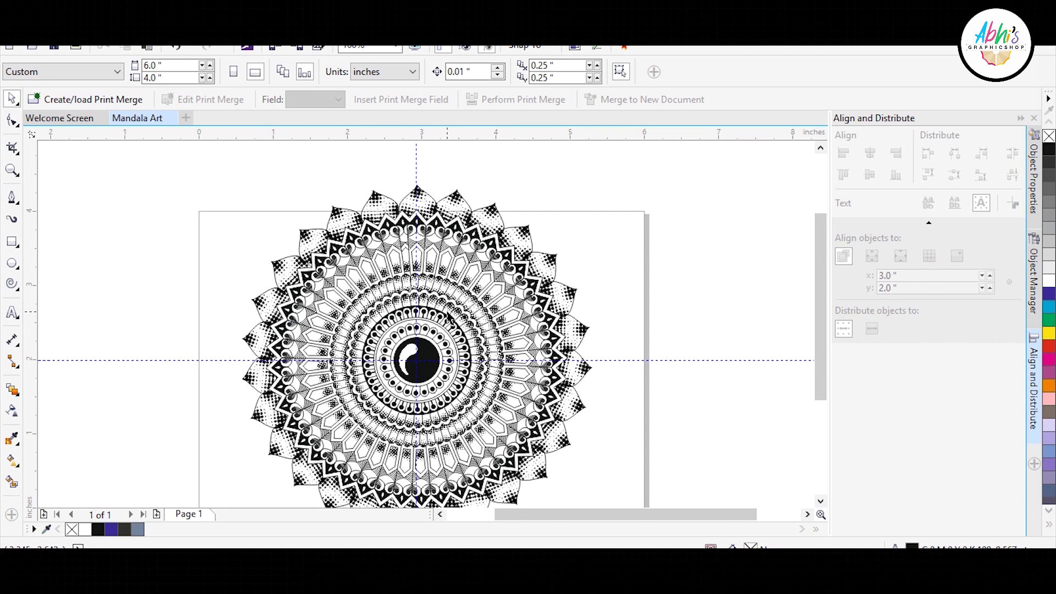
pyautogui.scroll(-1, 434, 242)
pyautogui.scroll(1, 413, 276)
pyautogui.click(515, 321)
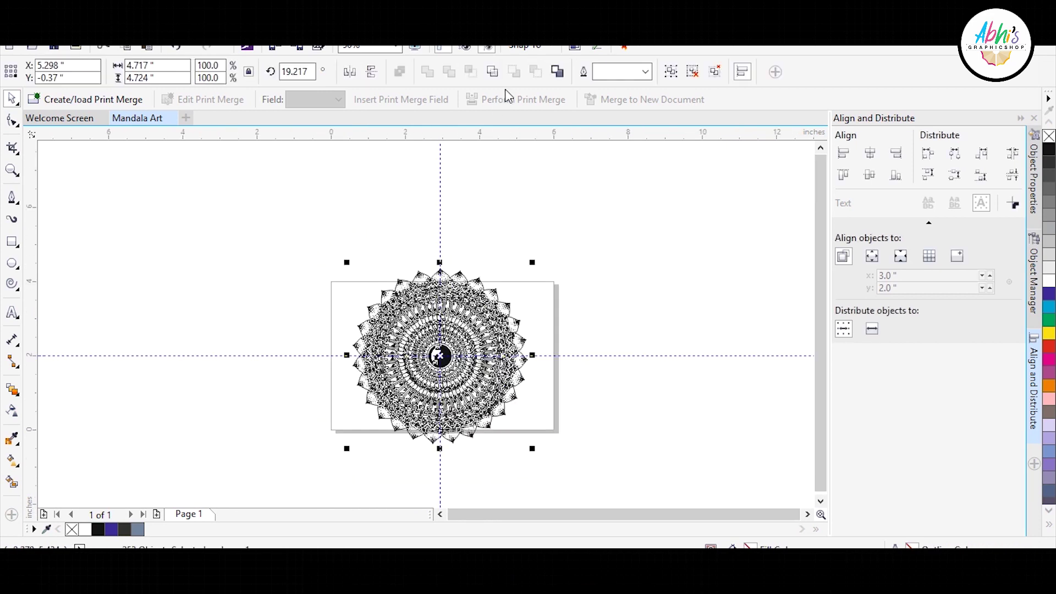
pyautogui.click(480, 242)
pyautogui.scroll(2, 481, 242)
pyautogui.click(584, 281)
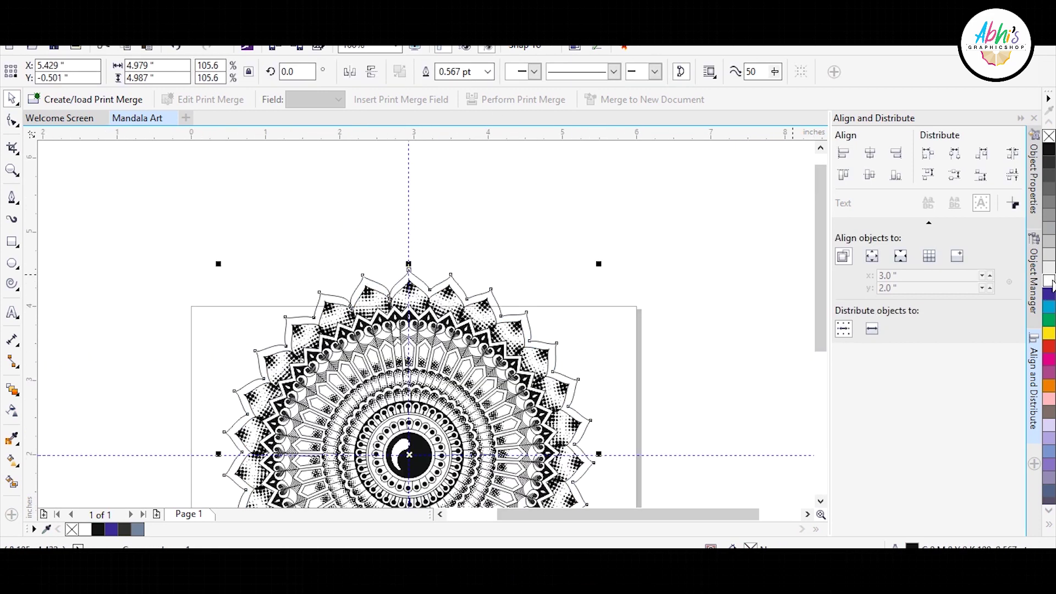
pyautogui.click(449, 71)
pyautogui.write('1')
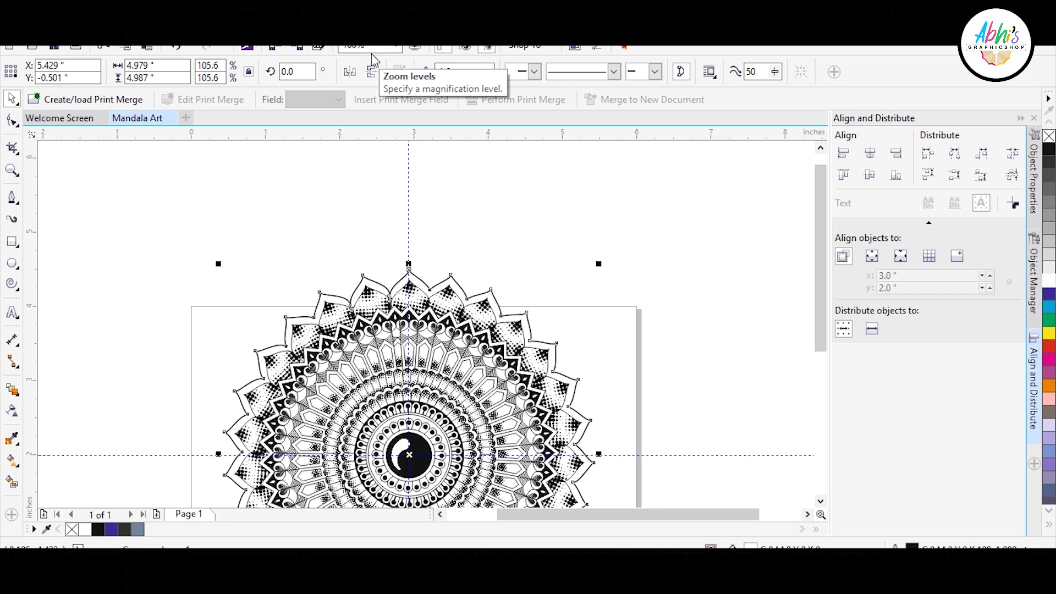
pyautogui.click(653, 268)
pyautogui.scroll(-2, 525, 327)
pyautogui.click(552, 440)
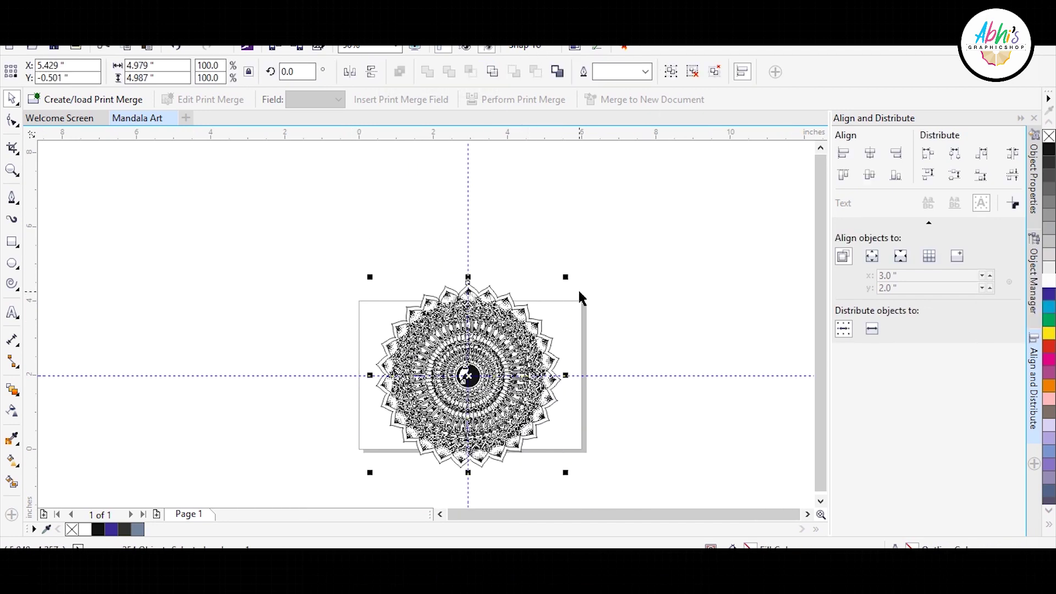
# Step: Add a page-sized rectangle behind the mandala and fill it black
pyautogui.scroll(2, 507, 370)
pyautogui.scroll(2, 503, 410)
pyautogui.doubleClick(12, 241)
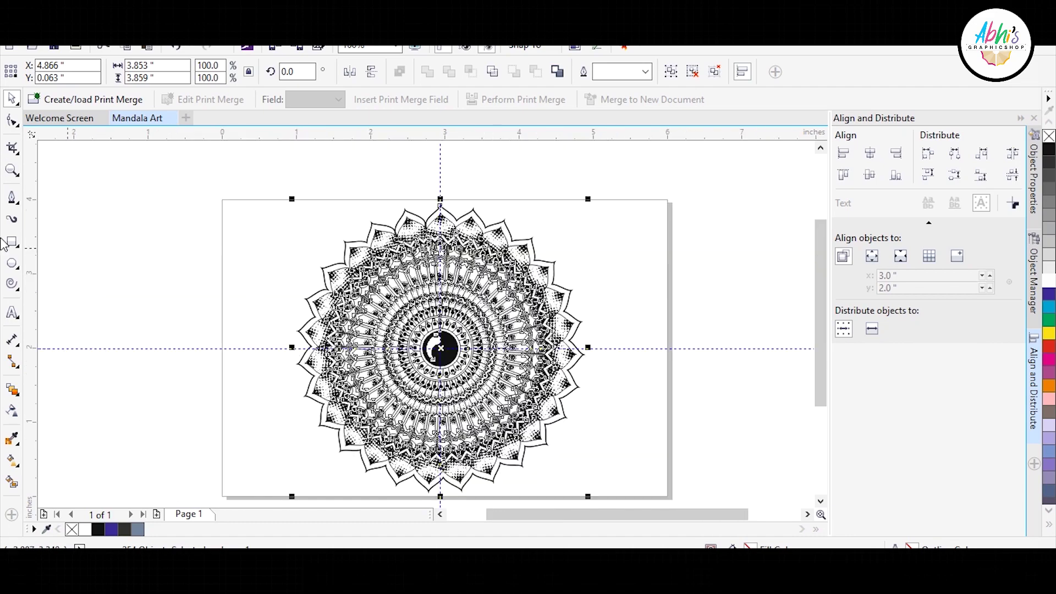
pyautogui.click(1048, 150)
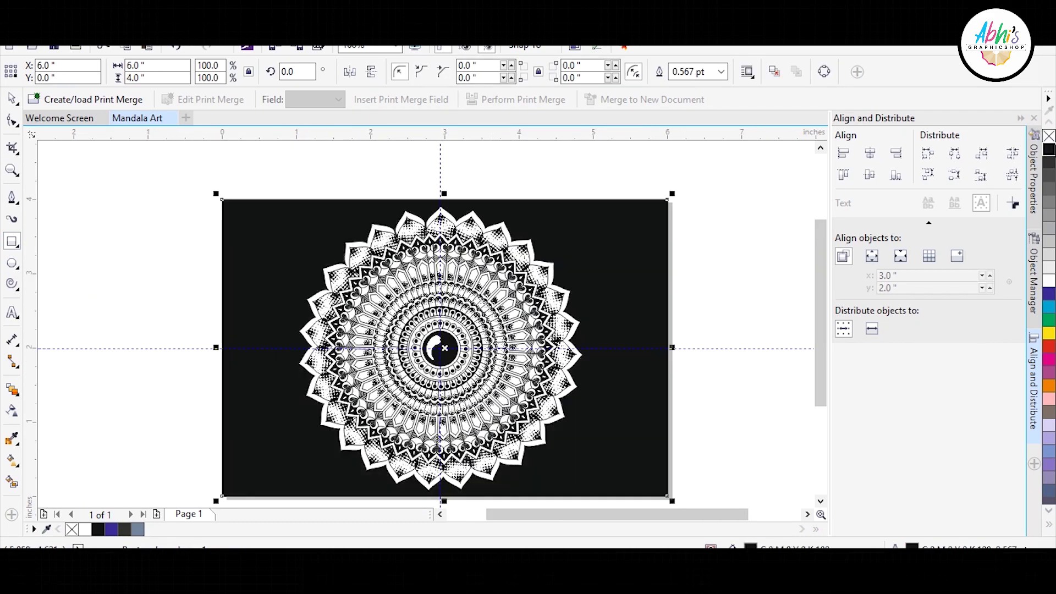
pyautogui.click(12, 169)
pyautogui.moveTo(224, 201); pyautogui.dragTo(654, 472)
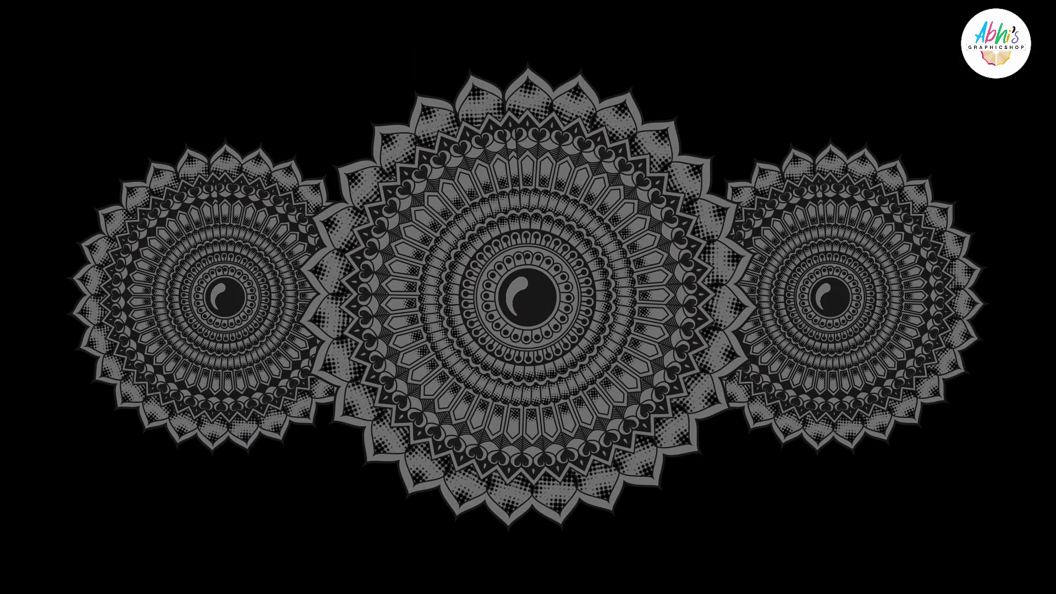